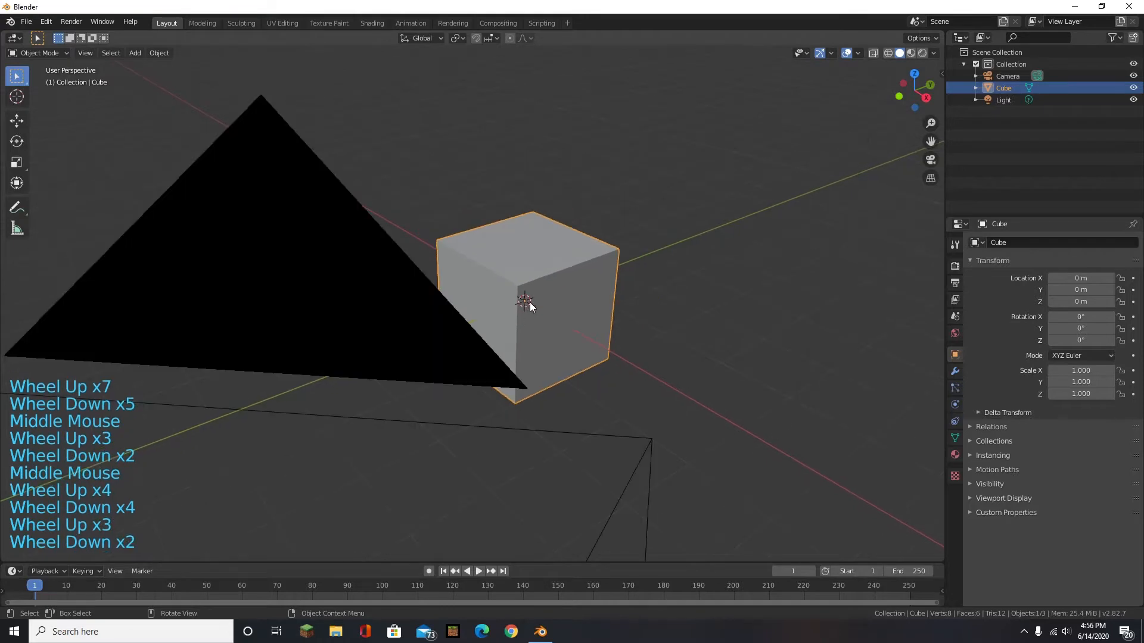
middle_drag(530, 303, 573, 298)
scroll(563, 293, down, 1)
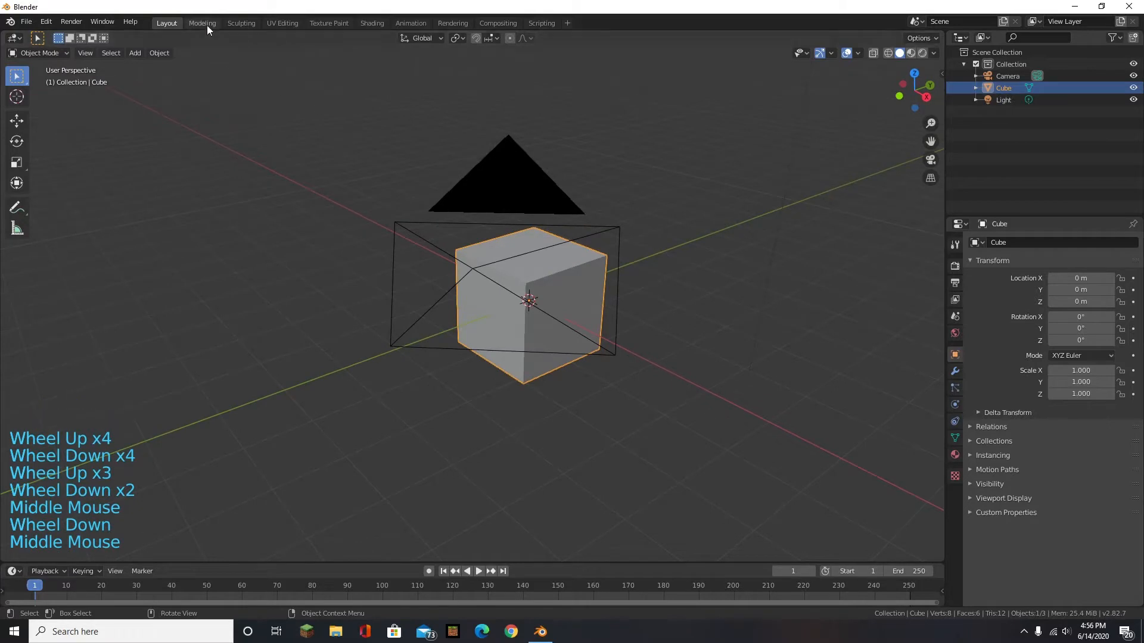
middle_drag(489, 178, 587, 340)
scroll(448, 292, up, 4)
scroll(334, 226, down, 8)
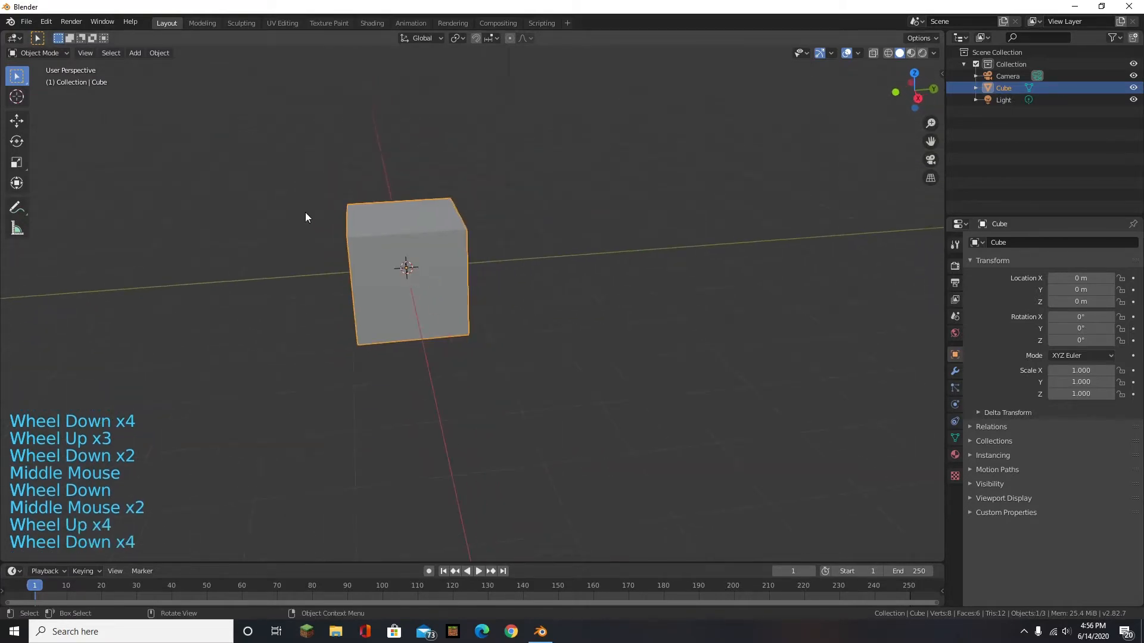
scroll(306, 264, up, 4)
scroll(306, 264, down, 3)
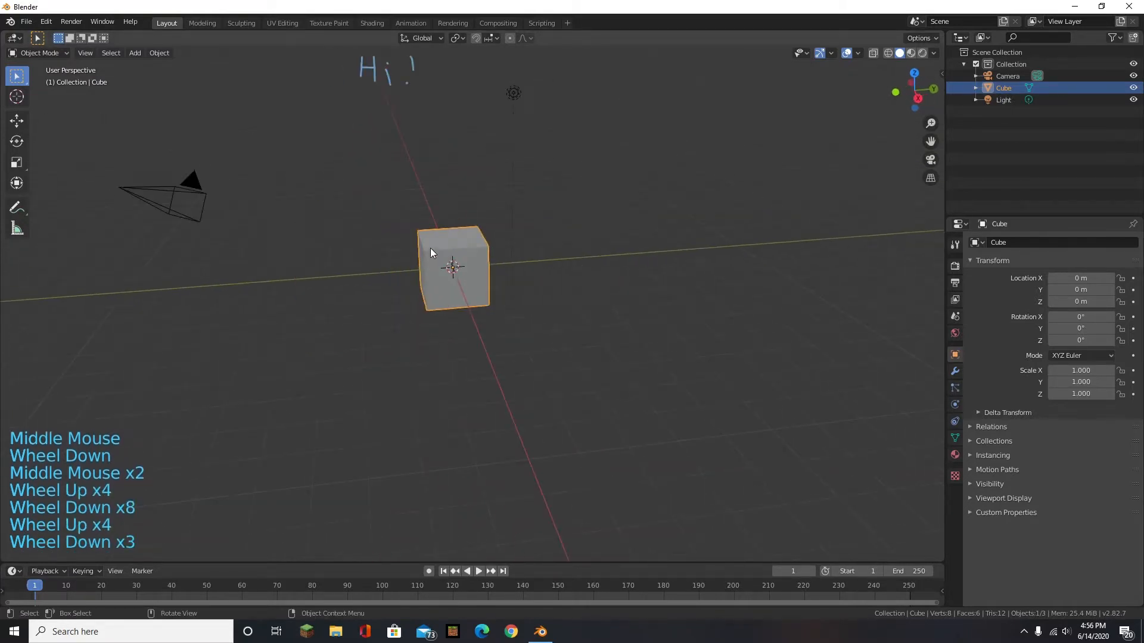
- Delete the default cube and add a new cube mesh in its place
click(456, 241)
scroll(426, 248, up, 4)
click(475, 274)
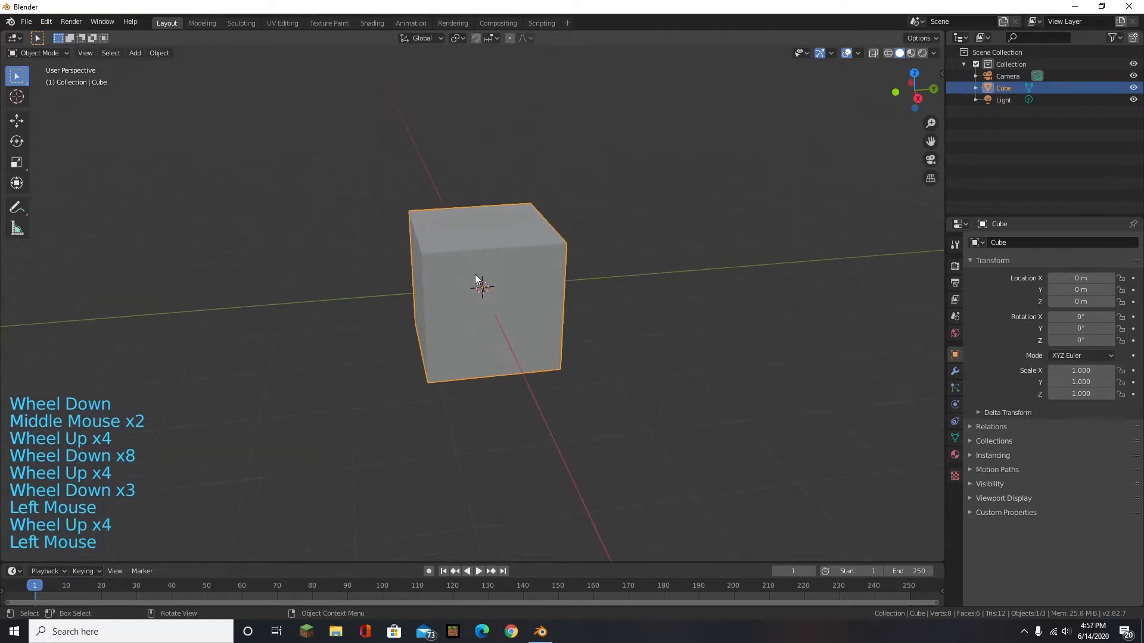
click(417, 302)
click(424, 298)
scroll(518, 261, up, 1)
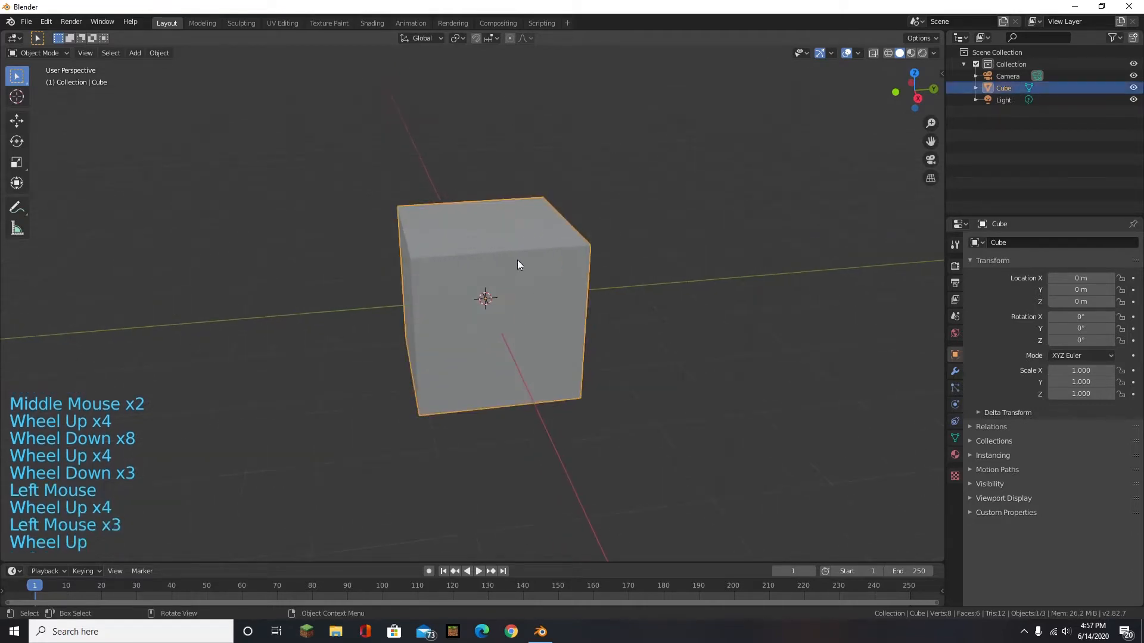
scroll(517, 260, down, 1)
key(x)
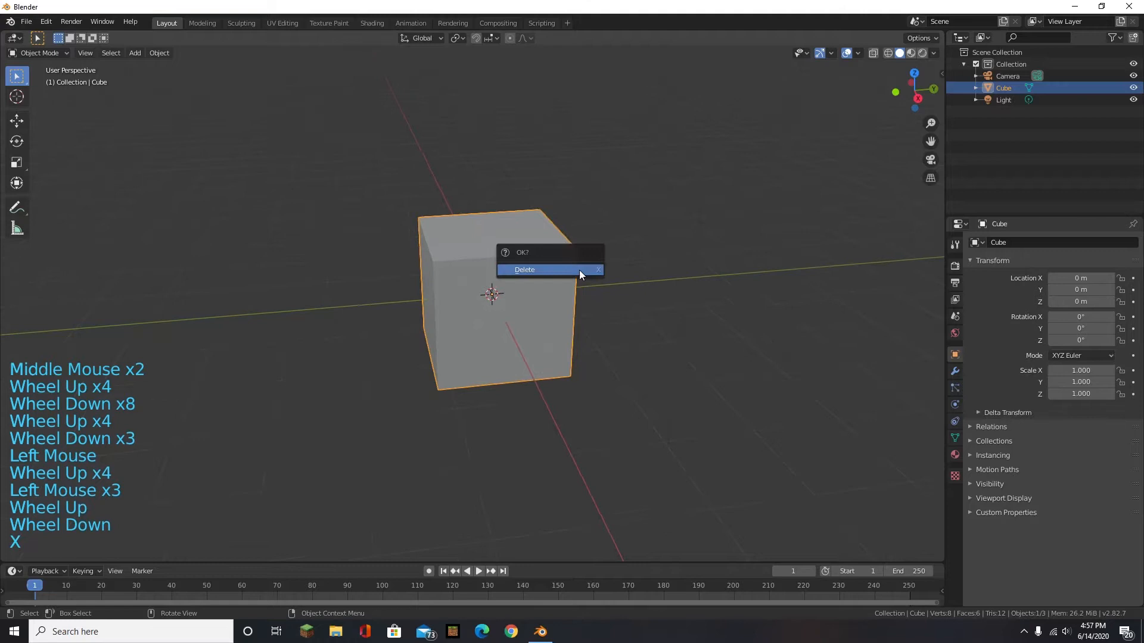
click(545, 273)
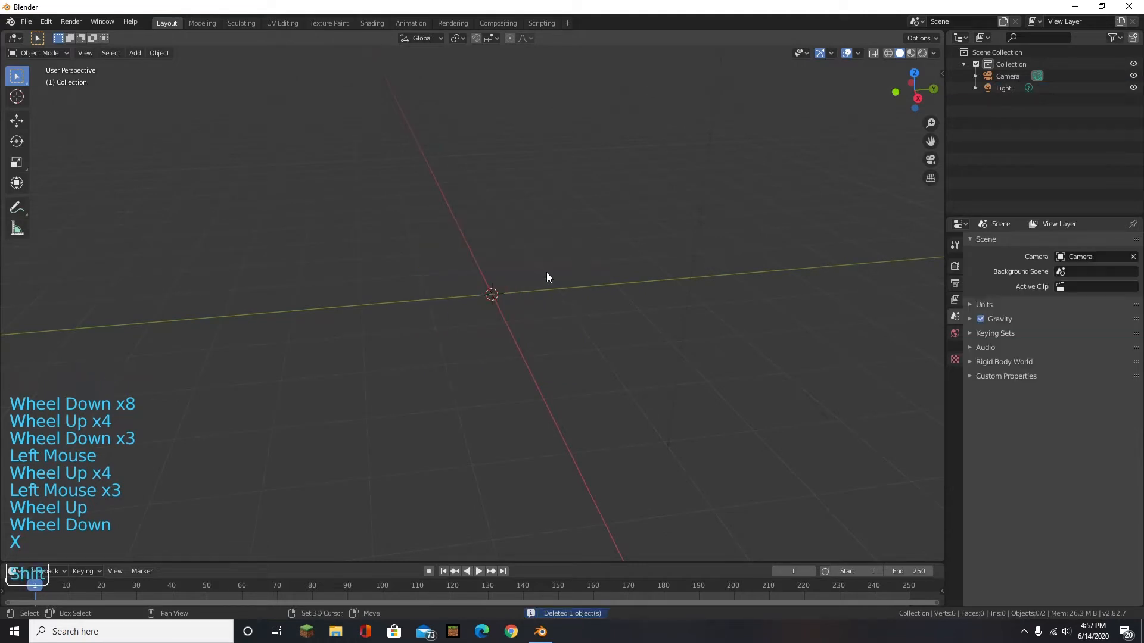
key(shift+a)
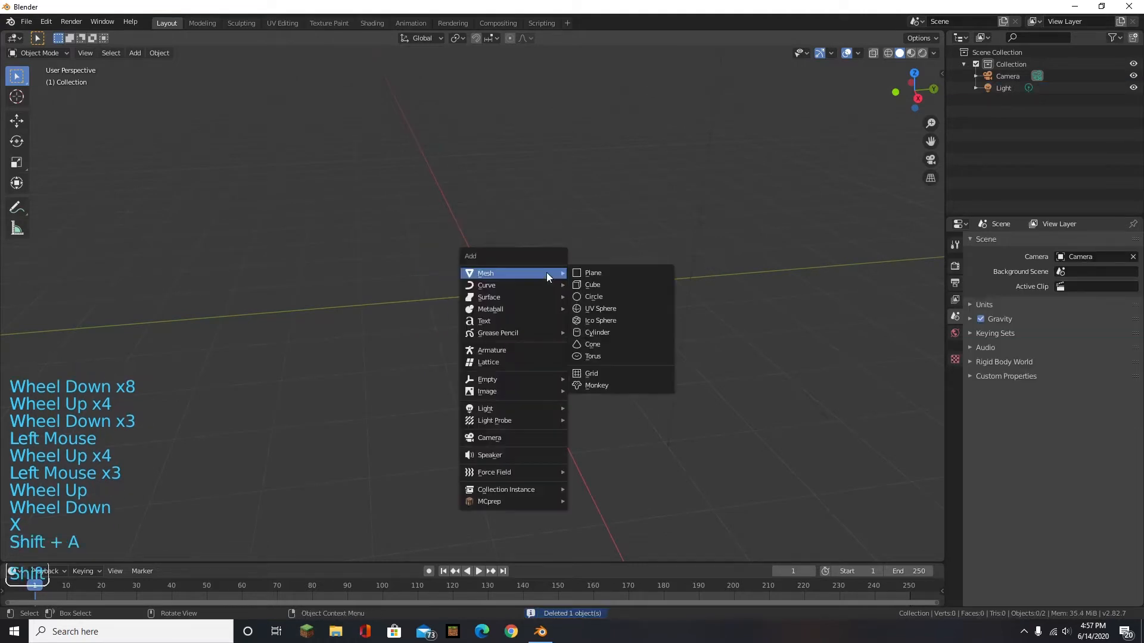
click(607, 284)
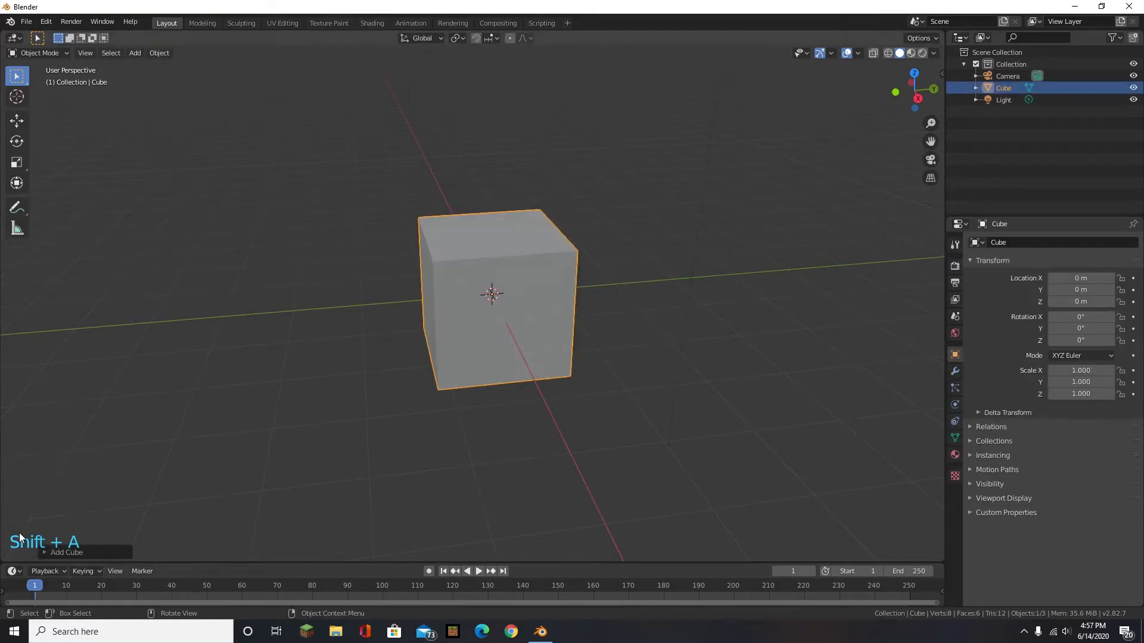
- Create a new material for the new cube
middle_drag(204, 513, 235, 502)
middle_drag(562, 174, 524, 207)
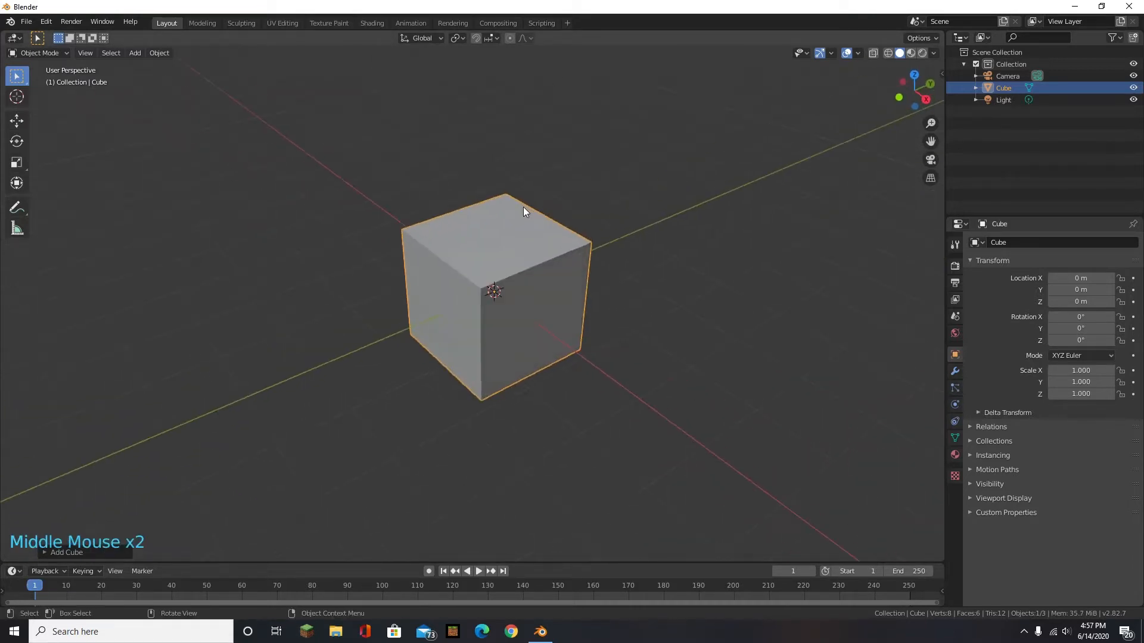
scroll(507, 265, up, 3)
scroll(472, 287, down, 2)
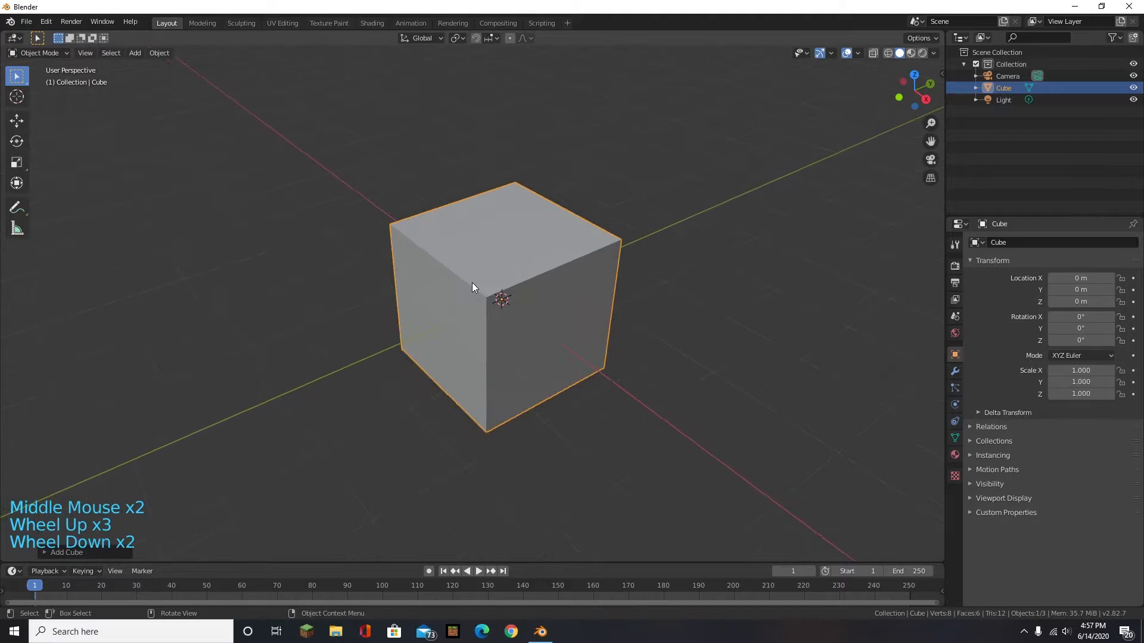
click(956, 458)
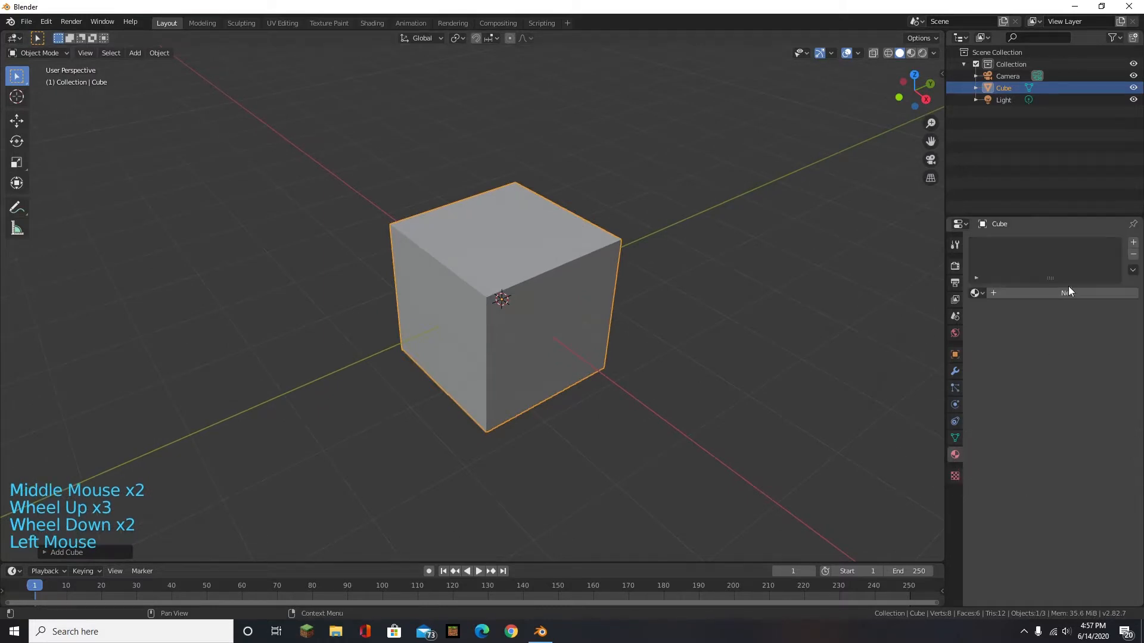
click(993, 292)
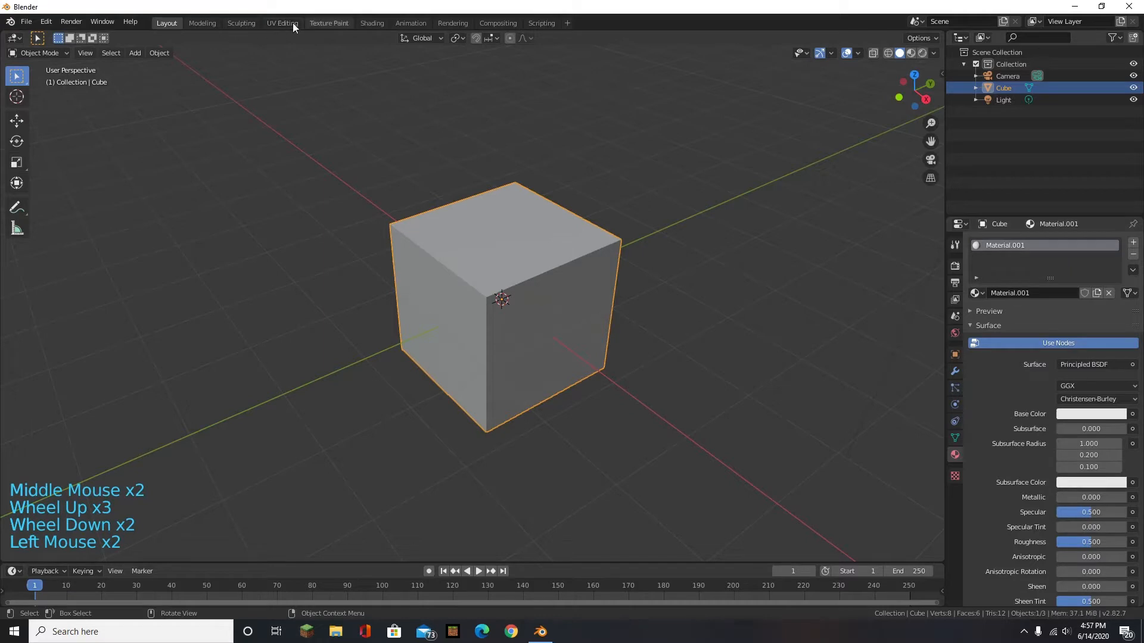
- Select all of the cube's geometry in Edit Mode and UV-map it with Cube Projection
key(Tab)
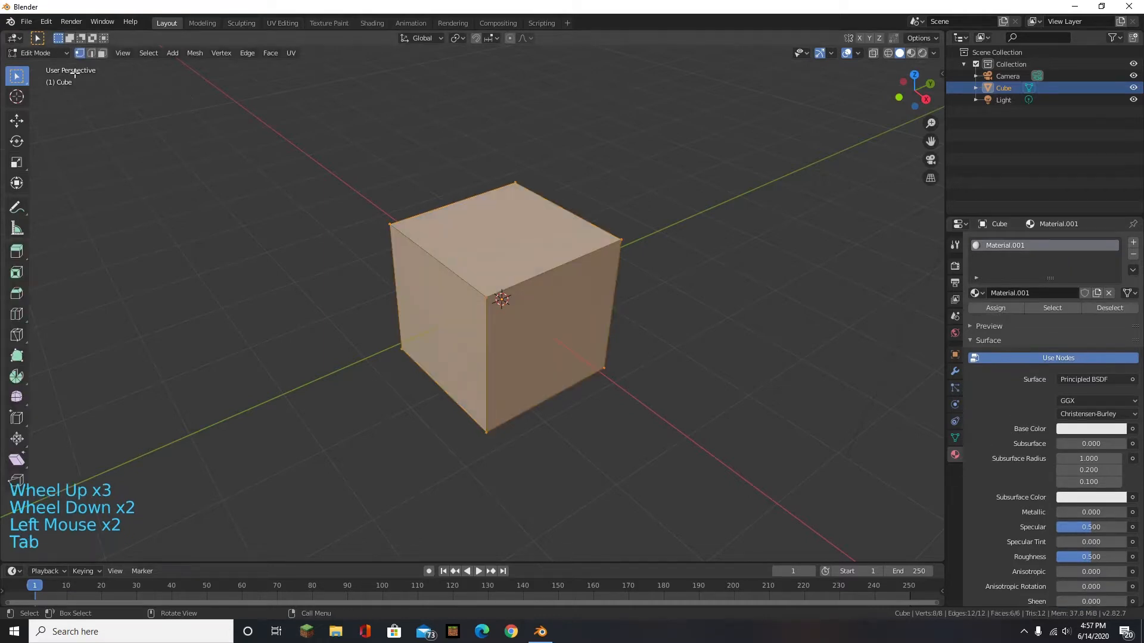
key(Tab)
click(37, 53)
click(38, 80)
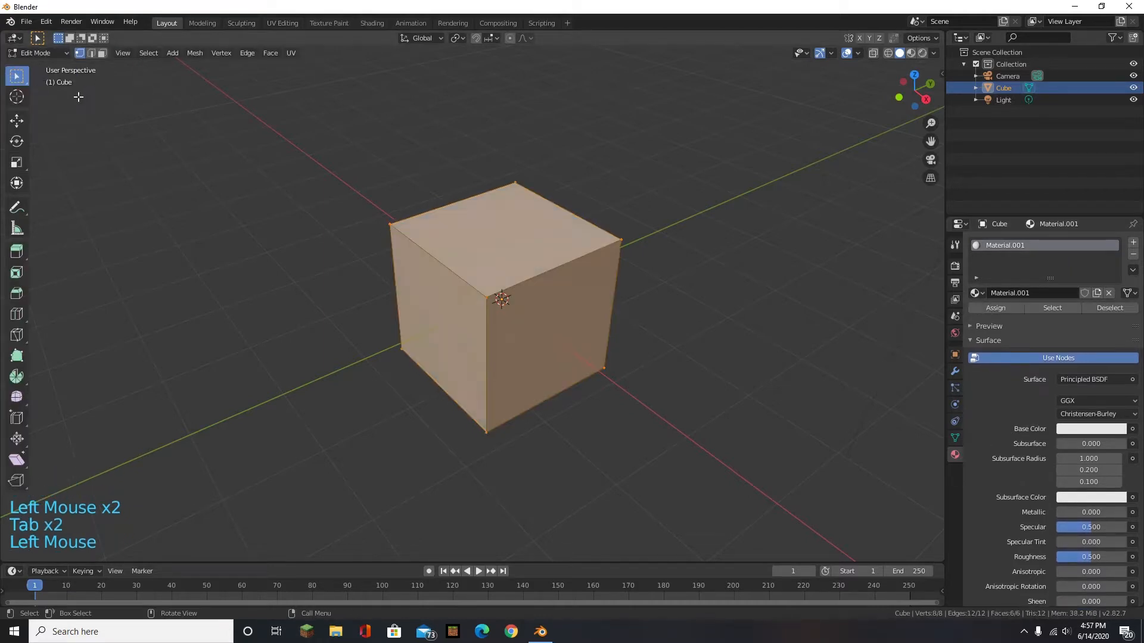
middle_drag(646, 215, 763, 214)
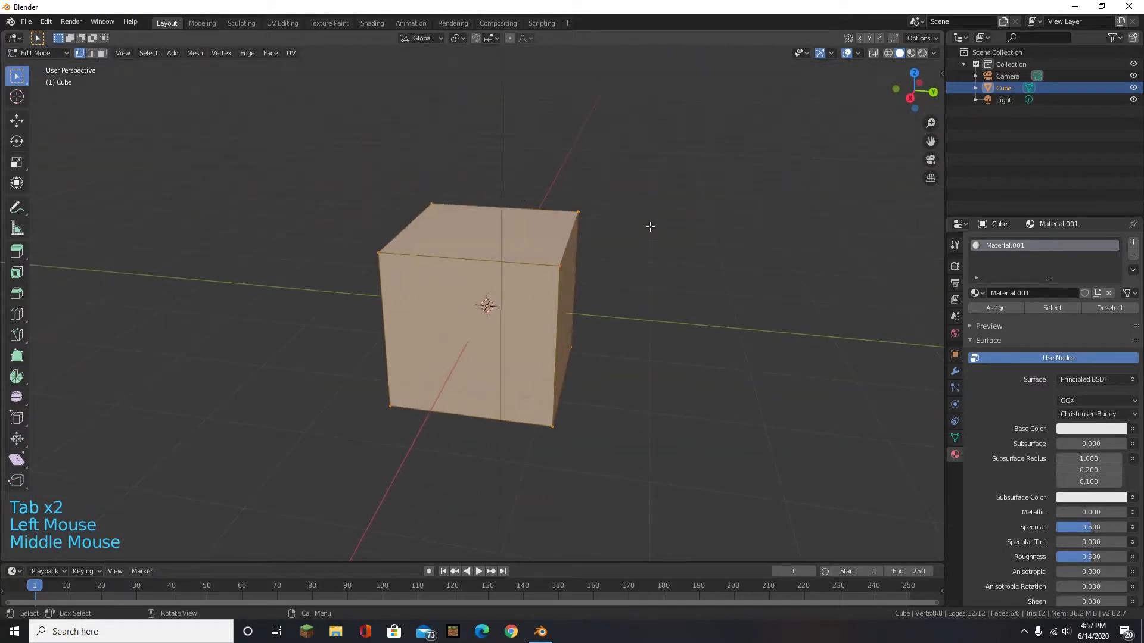
key(a)
middle_drag(665, 285, 705, 258)
click(573, 421)
key(a)
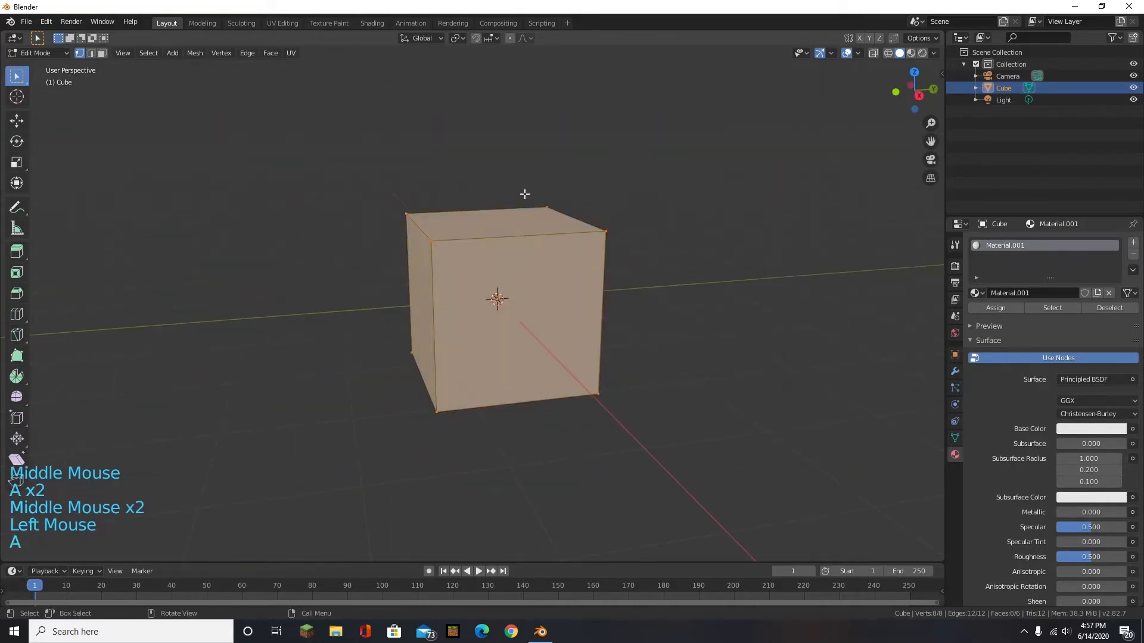
mouse_move(526, 194)
middle_down()
mouse_move(564, 197)
mouse_move(513, 189)
middle_up()
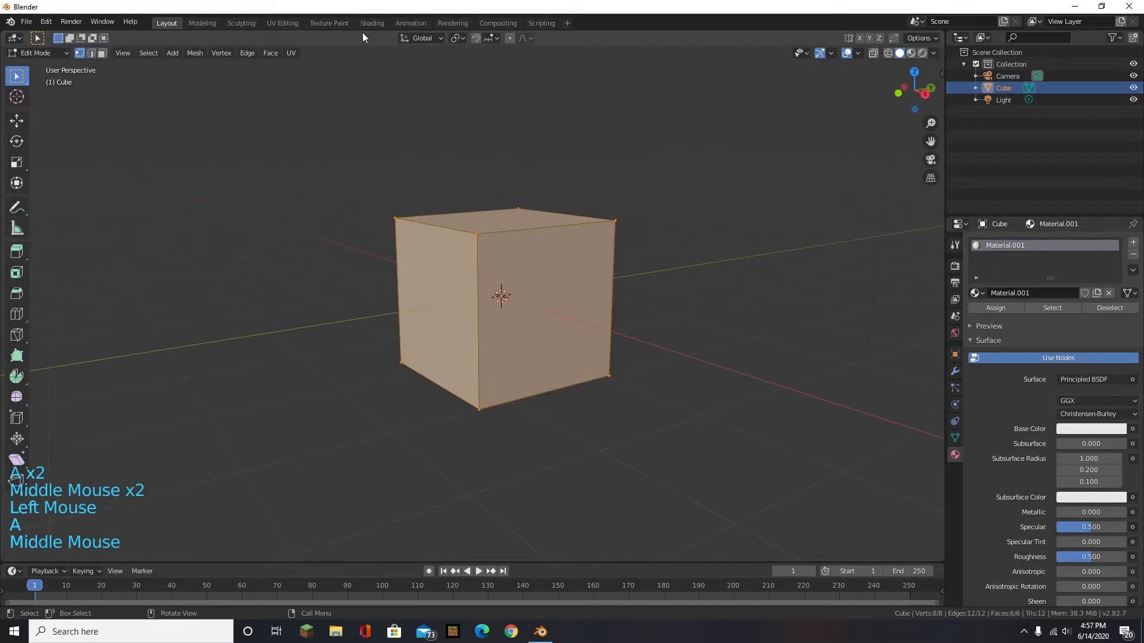
key(u)
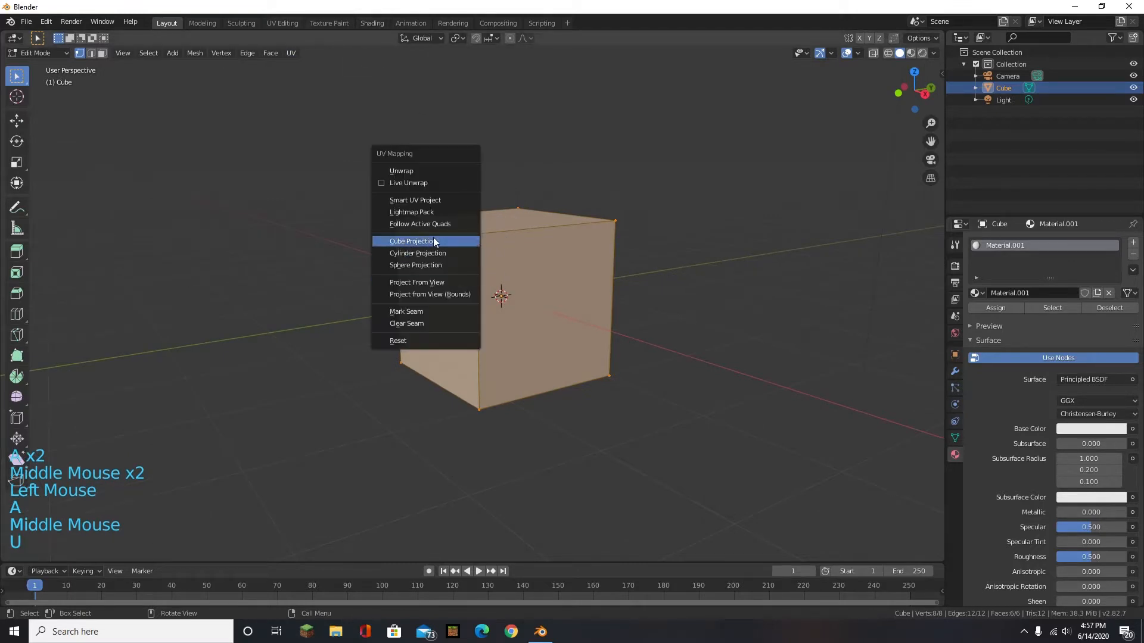
click(434, 241)
- Open the UV Editing workspace and unwrap the whole cube with Cube Projection
double_click(267, 25)
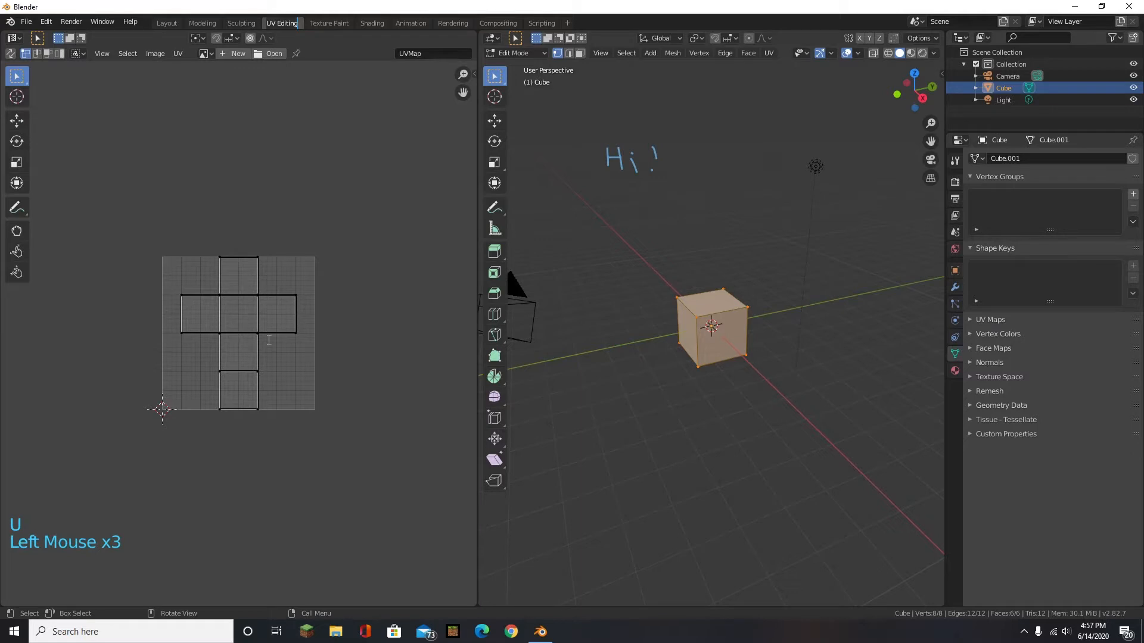
click(164, 24)
scroll(540, 262, up, 1)
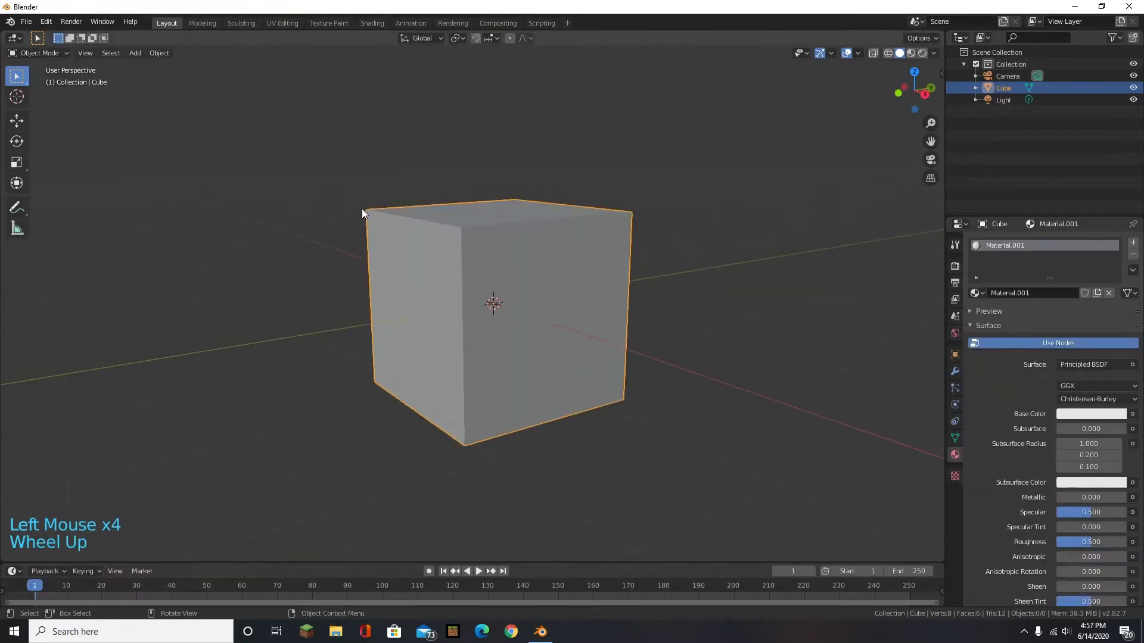
click(280, 23)
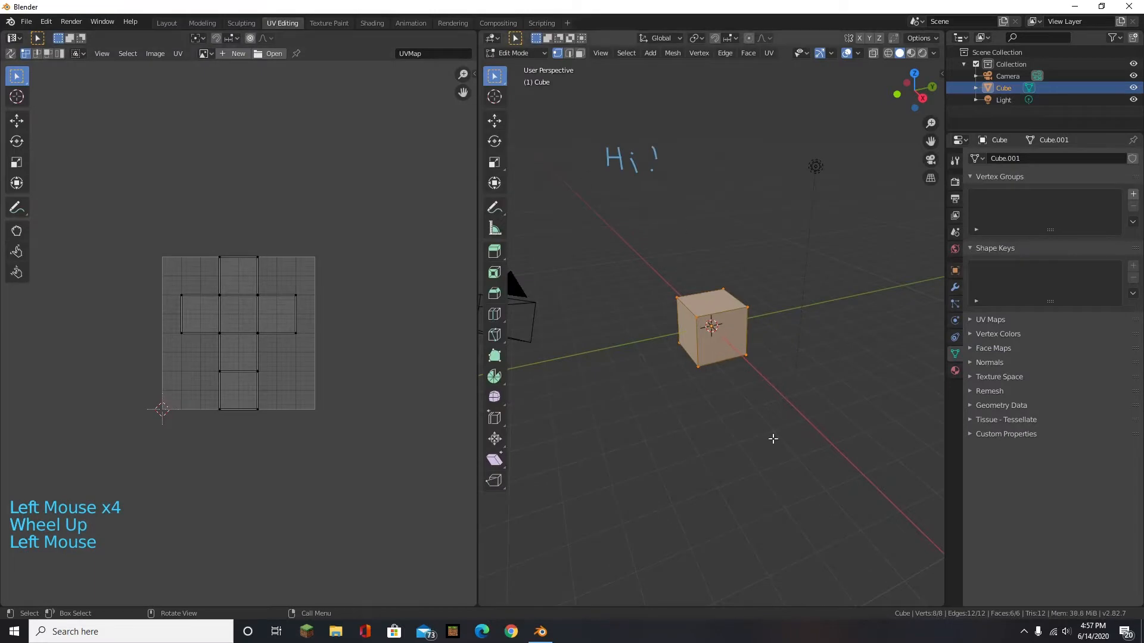
key(u)
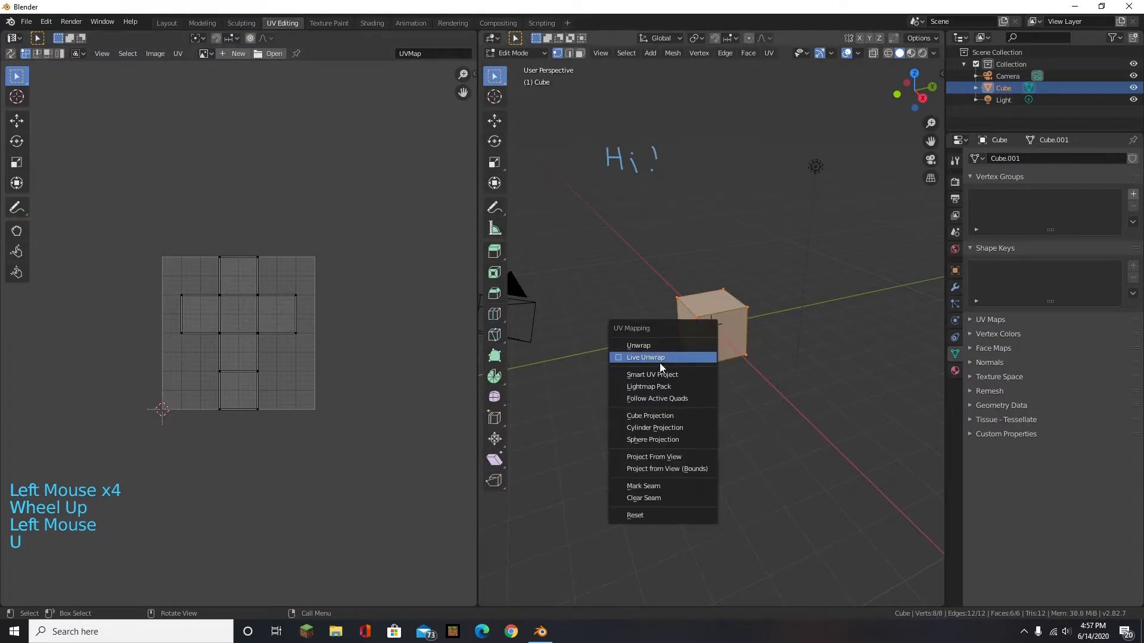
click(675, 416)
scroll(223, 223, up, 4)
scroll(136, 179, down, 4)
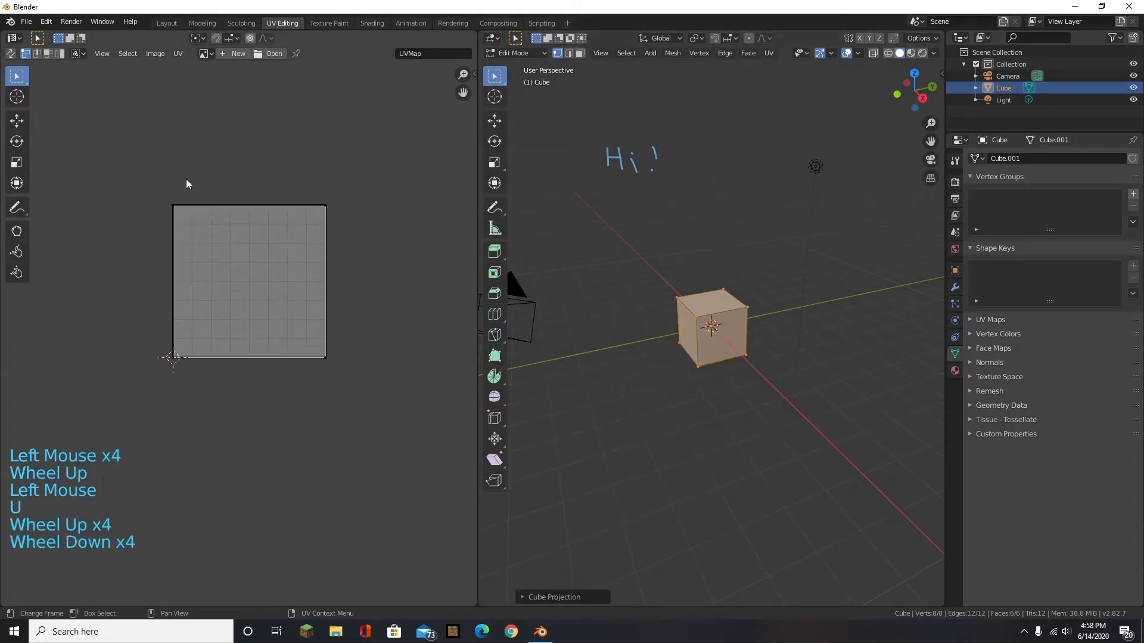
- Switch to the Shading workspace and browse to the "Stuf I am using" folder on the Desktop
click(361, 25)
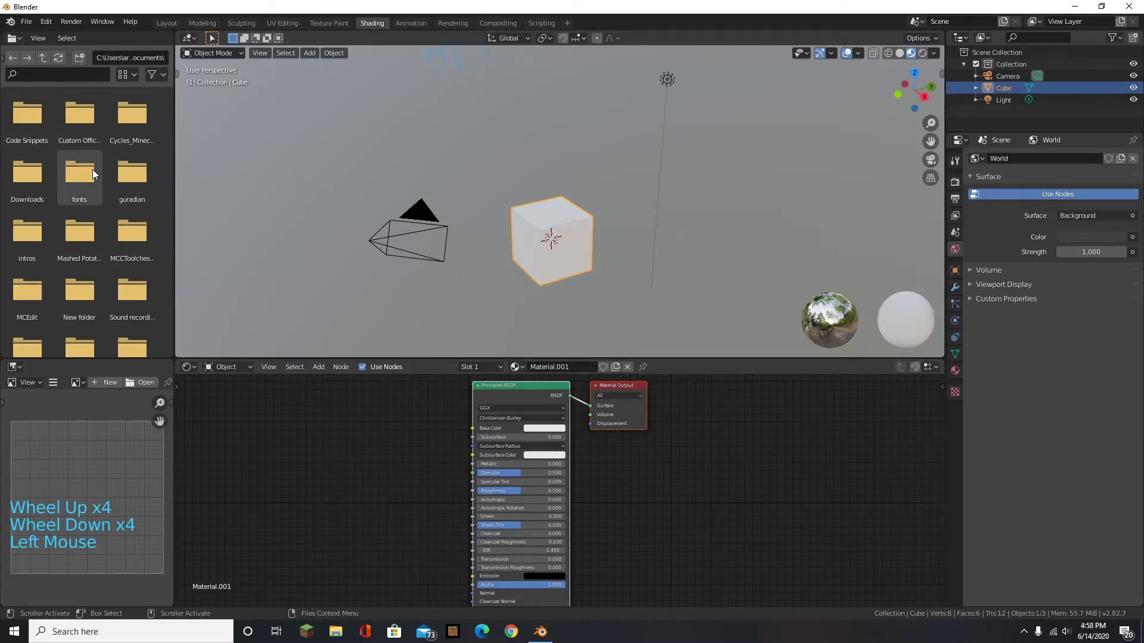
click(43, 57)
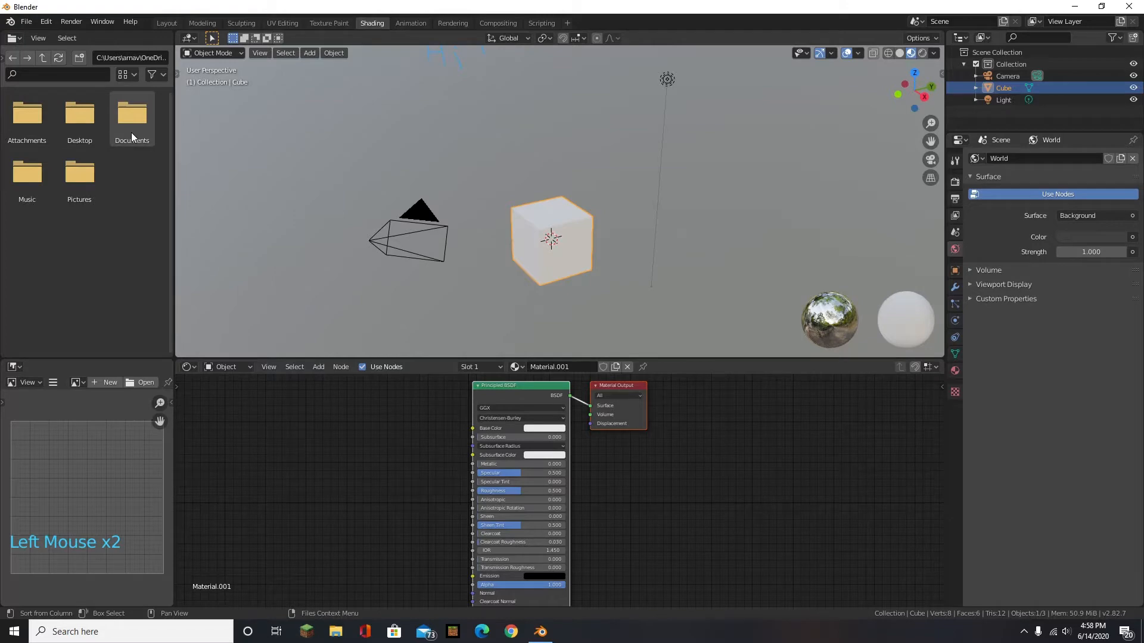
double_click(92, 129)
scroll(134, 256, down, 7)
click(135, 184)
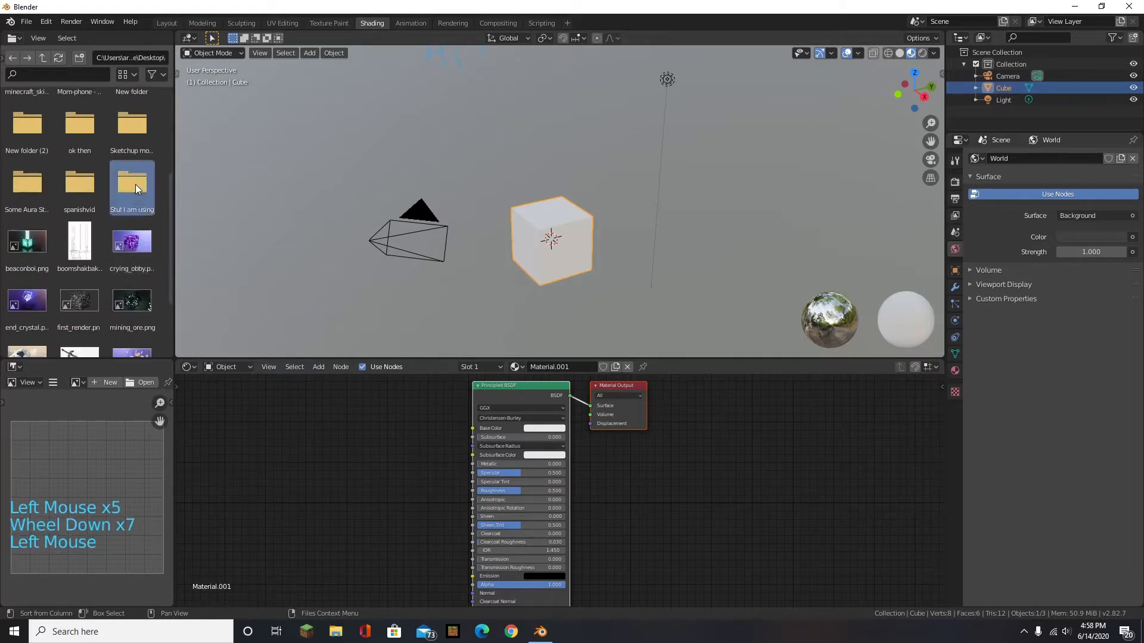
double_click(135, 184)
- Add stone.png as an image texture node and link its Color output to the Principled BSDF's Base Color
scroll(116, 268, down, 14)
scroll(115, 268, down, 5)
drag(79, 259, 473, 428)
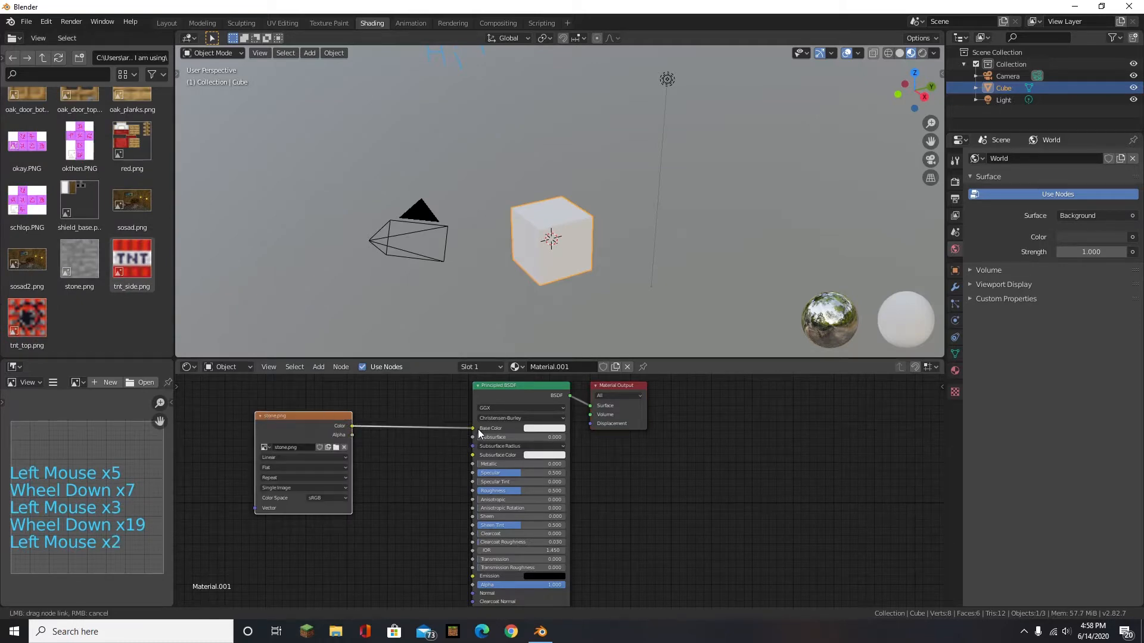
- Add a Displacement node to the material and move the Material Output node farther from the Principled BSDF
click(394, 484)
key(shift+a)
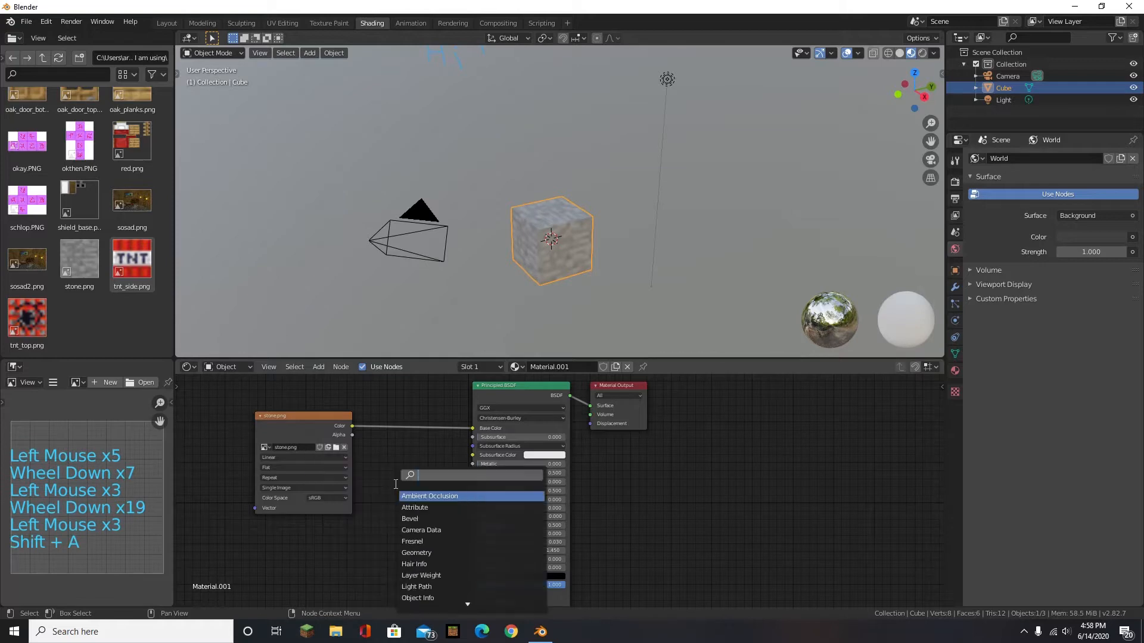
text(dis)
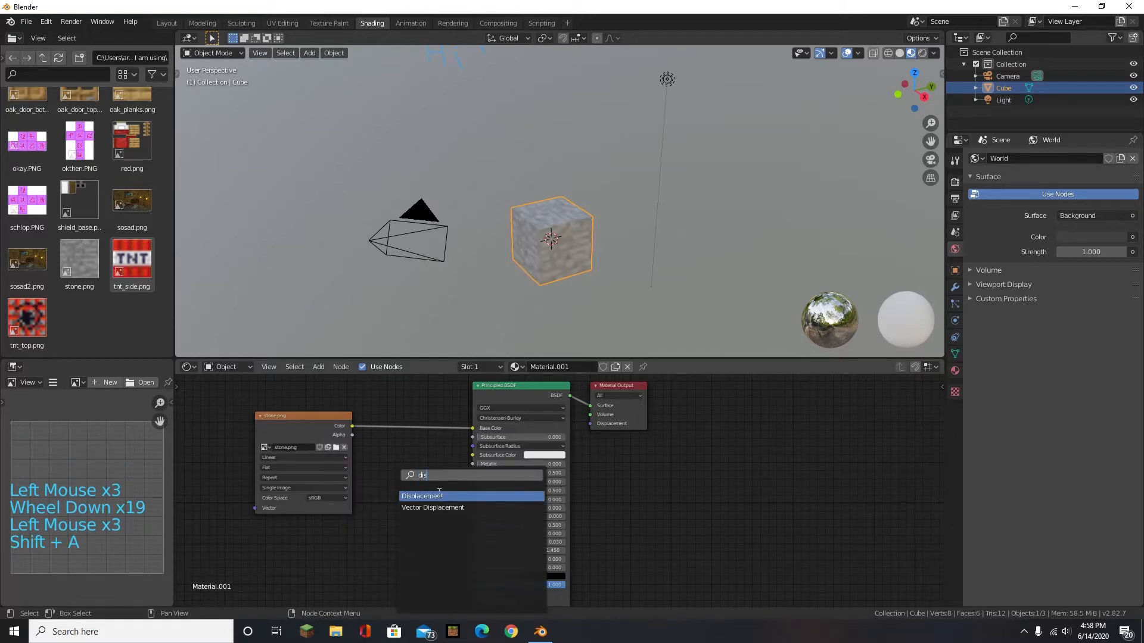
click(440, 496)
drag(615, 394, 719, 421)
- Add a Noise Texture node and place it between the stone.png and Principled BSDF nodes
click(638, 432)
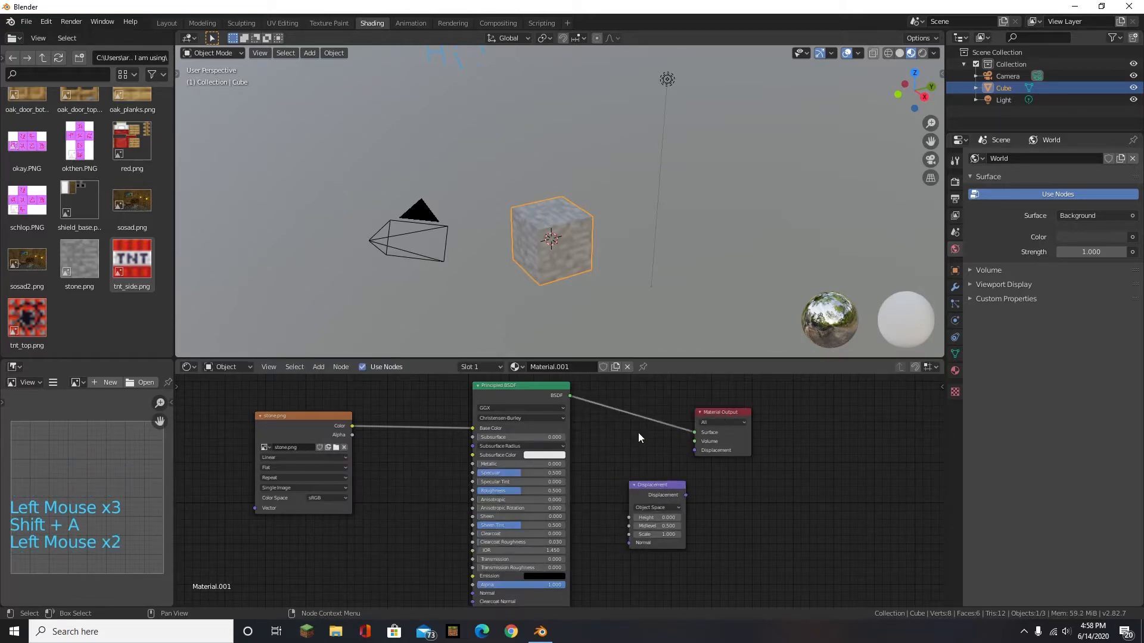
key(shift+a)
click(638, 433)
text(nois)
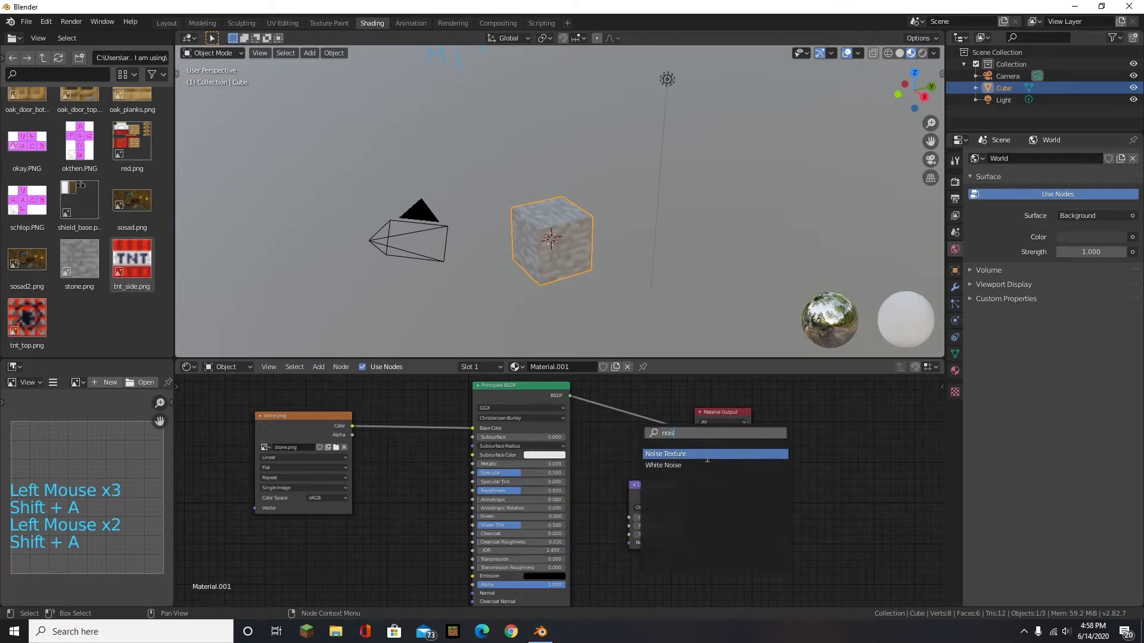
key(Return)
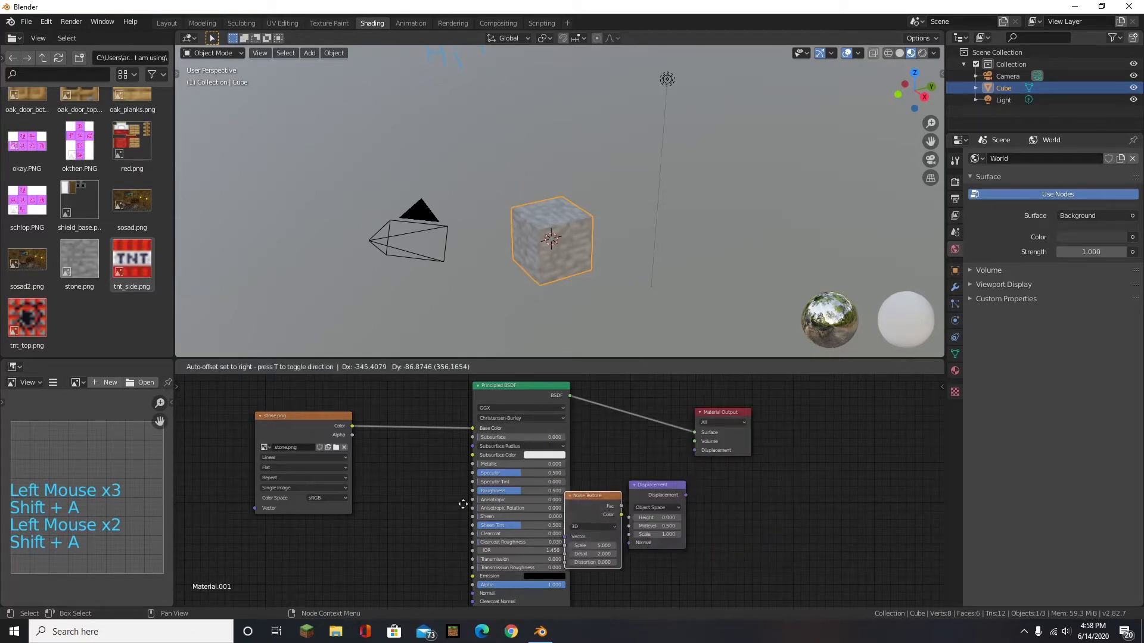
click(369, 481)
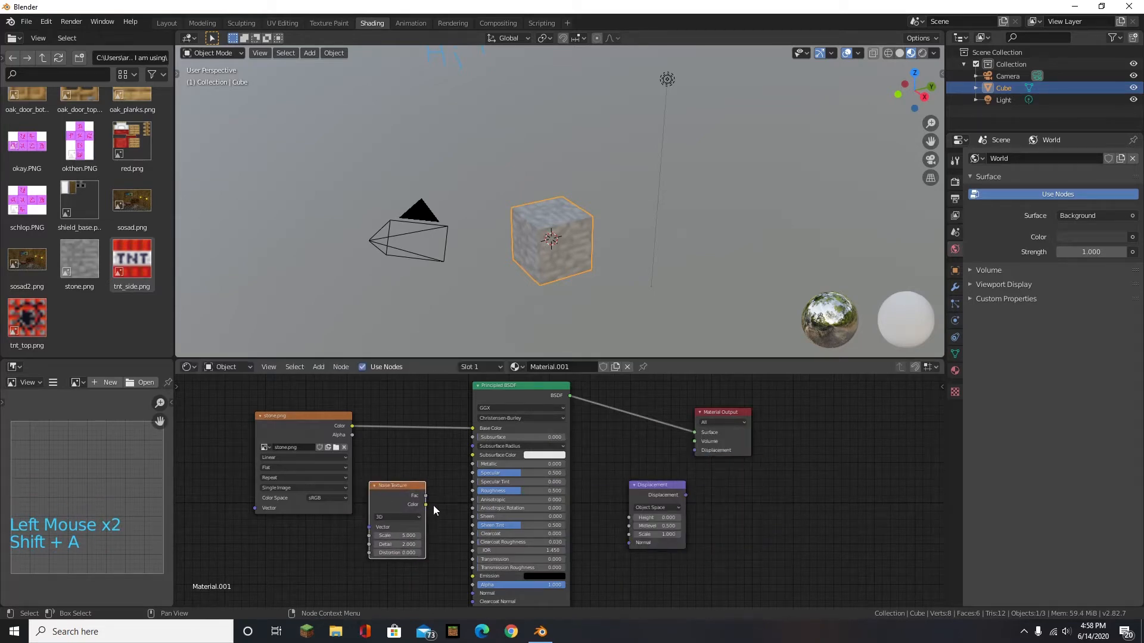
- Link the Noise Texture's Color output to the Principled BSDF's Base Color to preview the noise on the cube
drag(425, 506, 472, 427)
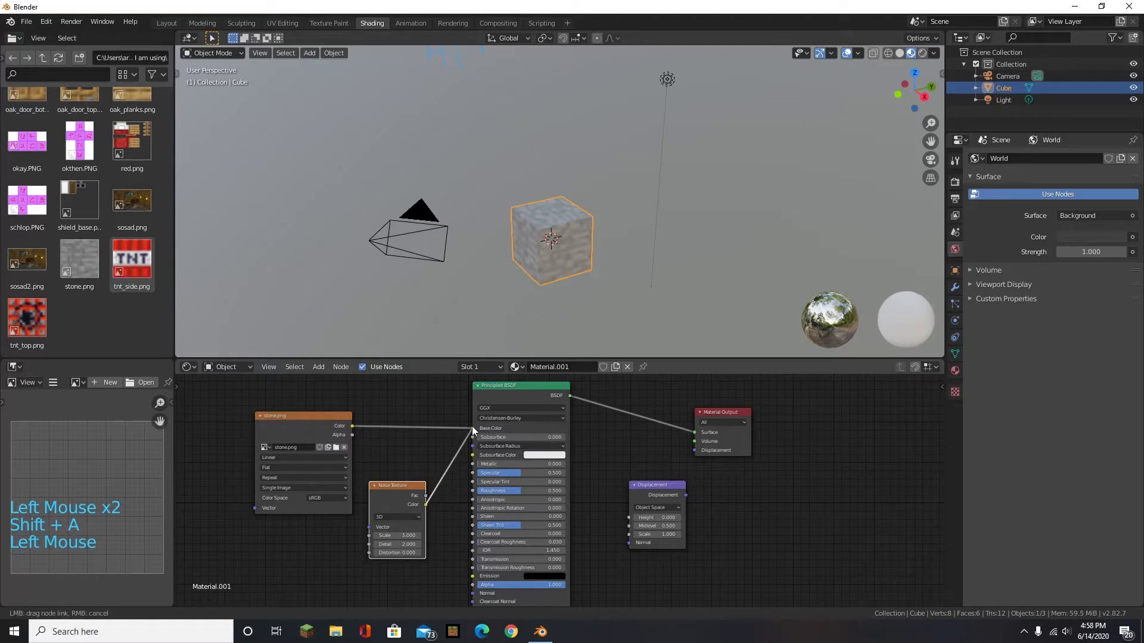
scroll(415, 506, up, 12)
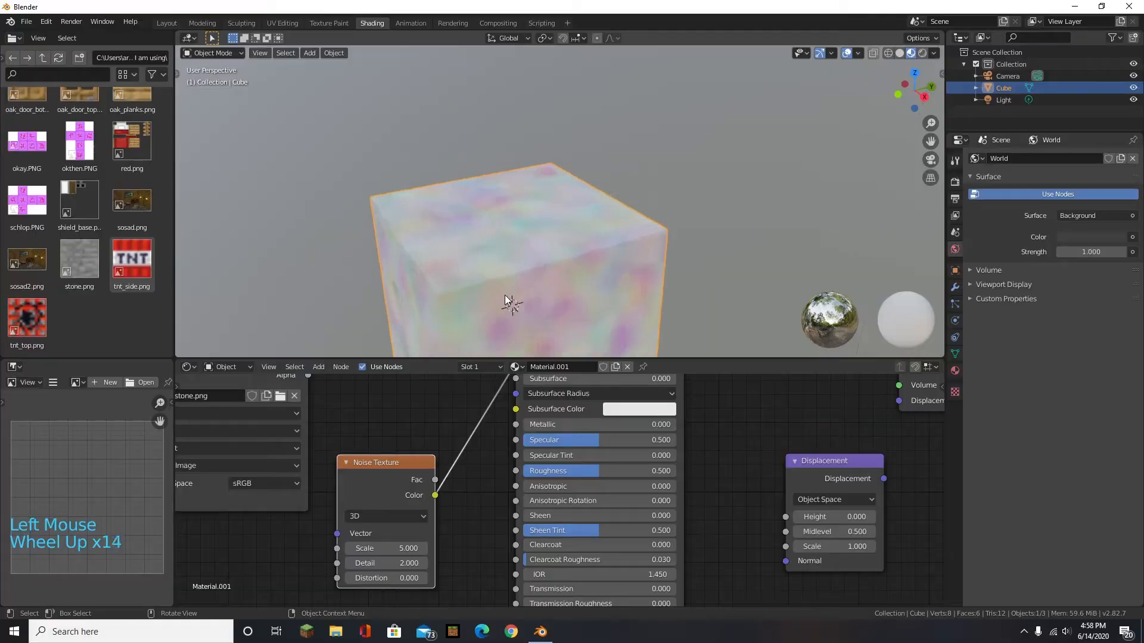
scroll(505, 295, up, 1)
scroll(535, 175, down, 3)
scroll(569, 234, up, 4)
scroll(388, 153, down, 4)
middle_drag(388, 154, 463, 138)
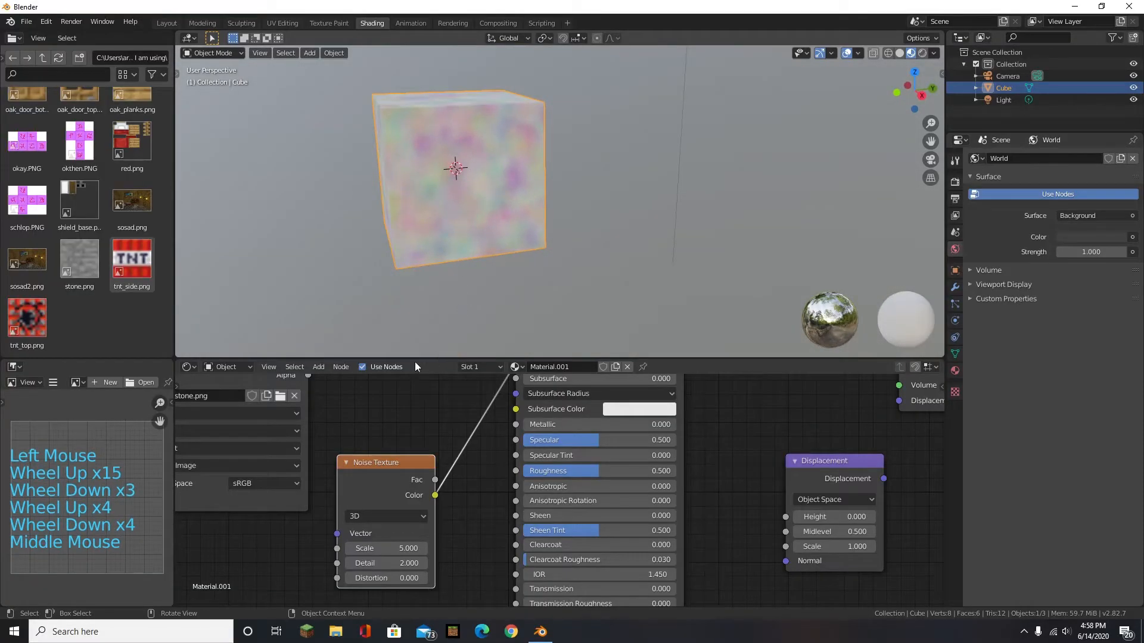
- Link the Noise Texture's Color to the Displacement node's Height, and the Displacement output to the Material Output's Displacement input
drag(435, 496, 796, 435)
scroll(567, 506, down, 5)
scroll(448, 159, up, 4)
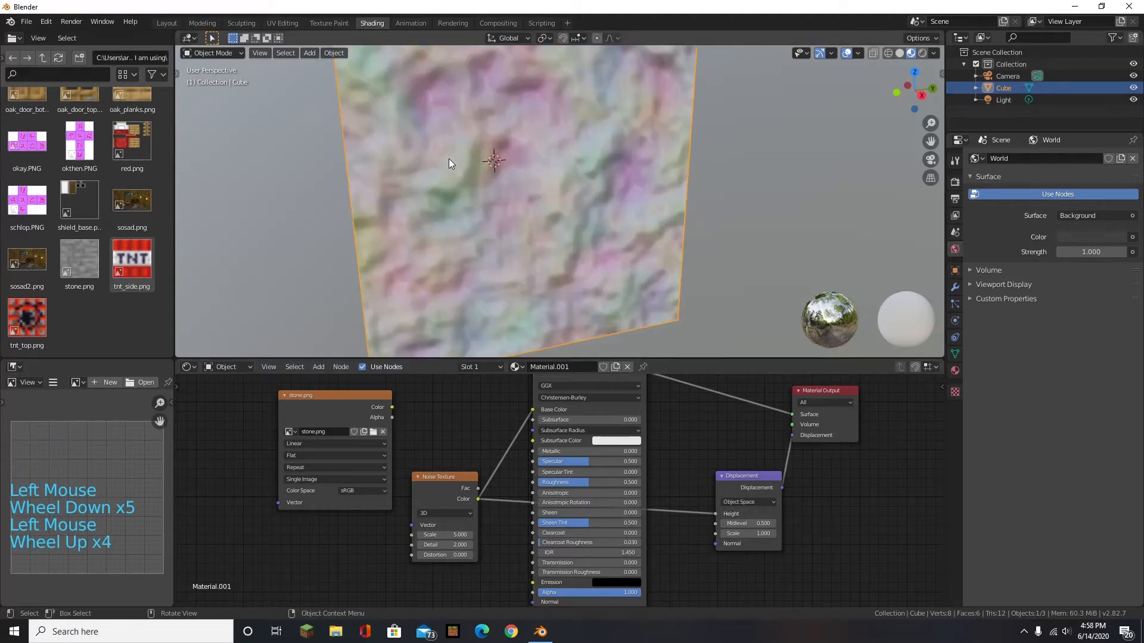
scroll(449, 159, down, 5)
- Reconnect stone.png's Color output to the Principled BSDF's Base Color and move the image node slightly
drag(392, 408, 533, 410)
scroll(435, 144, up, 5)
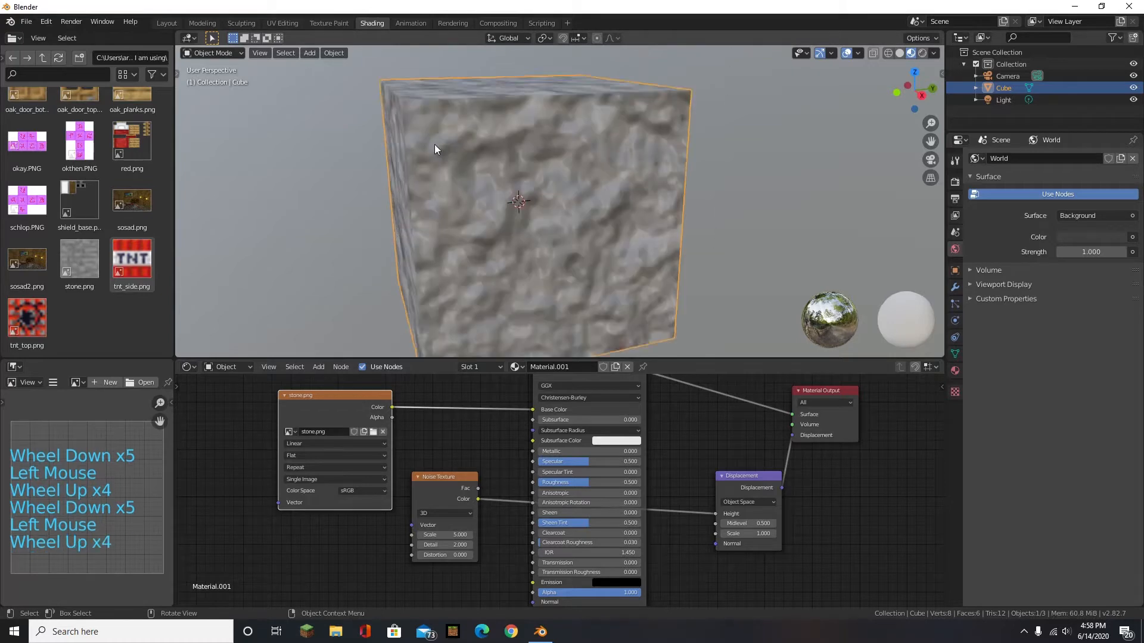
middle_drag(435, 144, 506, 227)
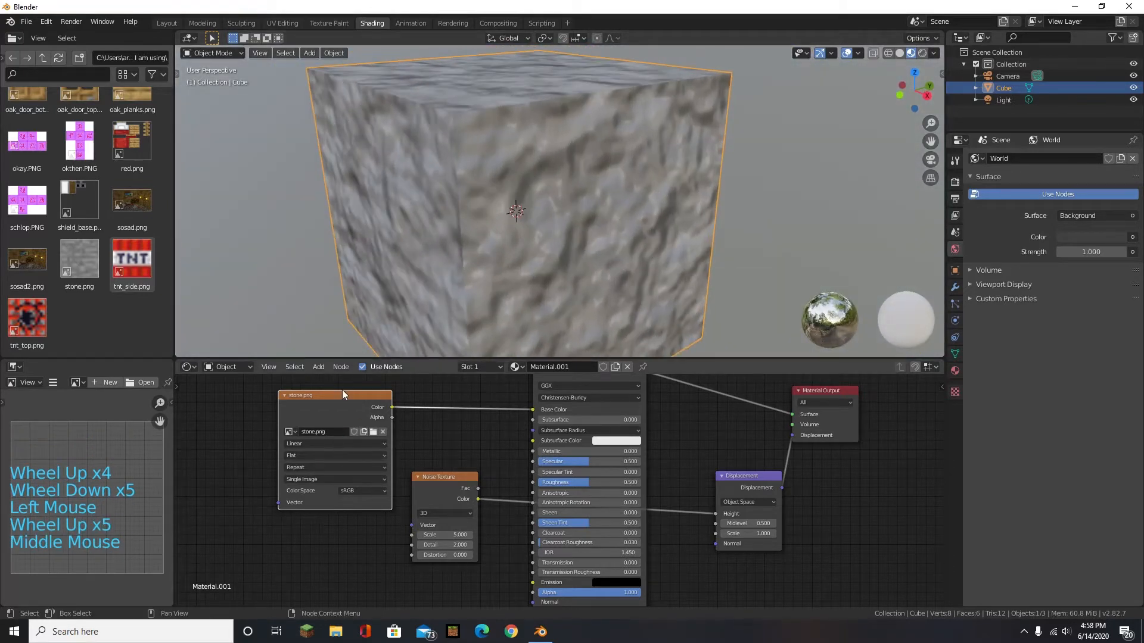
drag(343, 393, 393, 373)
- Set the Noise Texture's Scale to 1.4 and its Detail to 16
scroll(424, 534, up, 17)
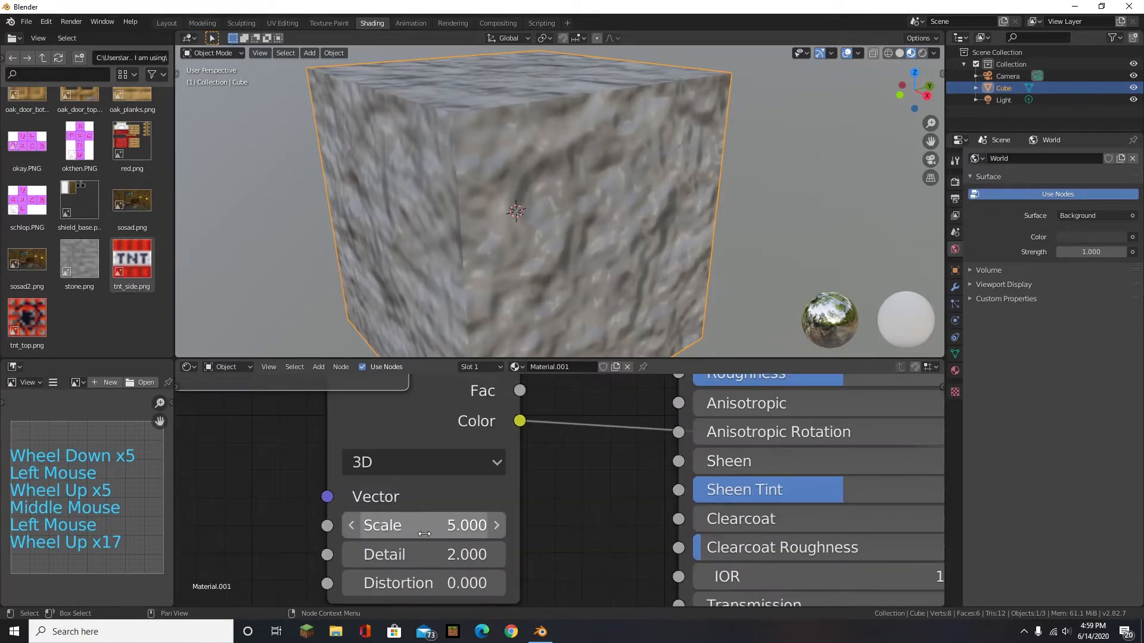
click(390, 535)
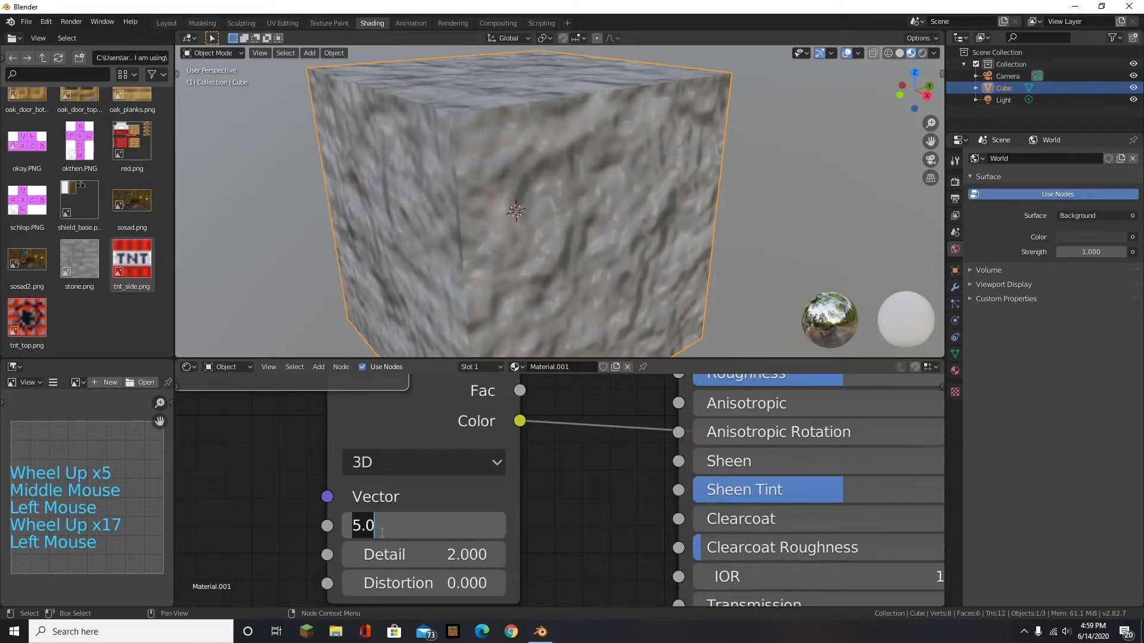
text(1.4)
key(Return)
scroll(369, 499, down, 1)
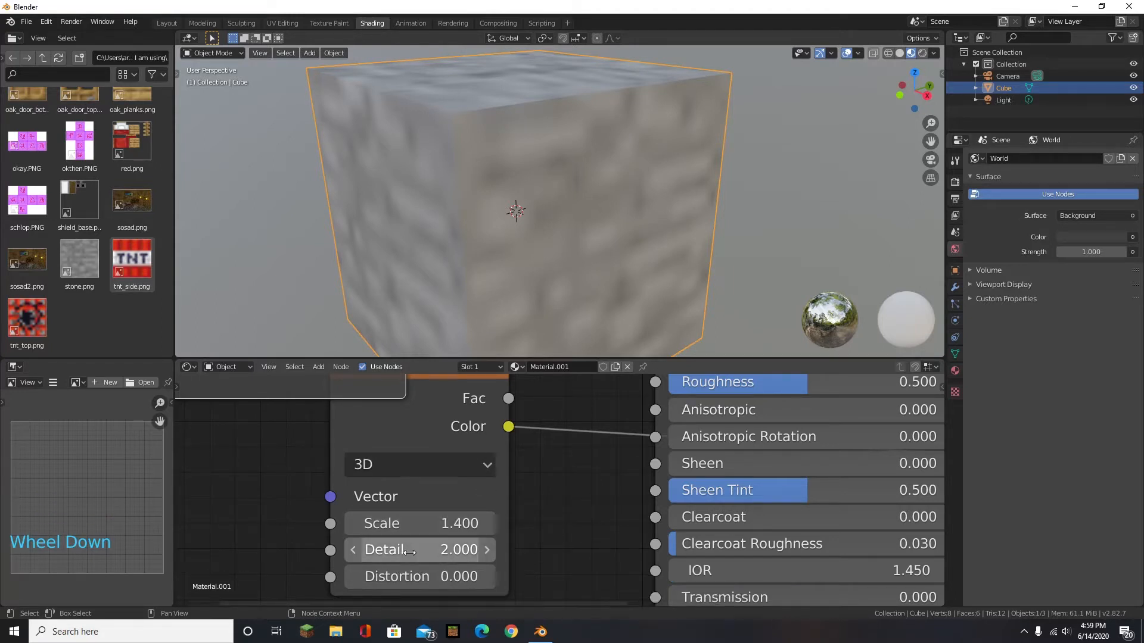
drag(409, 552, 465, 553)
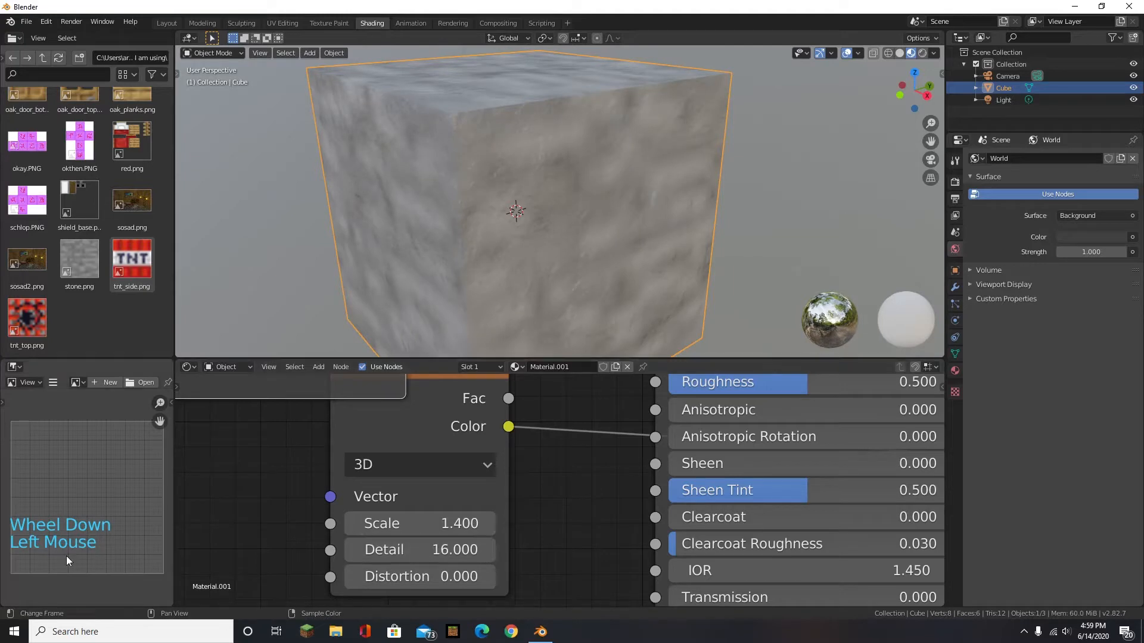
- Switch the 3D viewport to rendered shading and inspect the displaced surface on the cube's faces
click(921, 53)
mouse_move(596, 268)
middle_down()
mouse_move(502, 335)
mouse_move(485, 224)
mouse_move(396, 173)
mouse_move(456, 203)
mouse_move(473, 184)
middle_up()
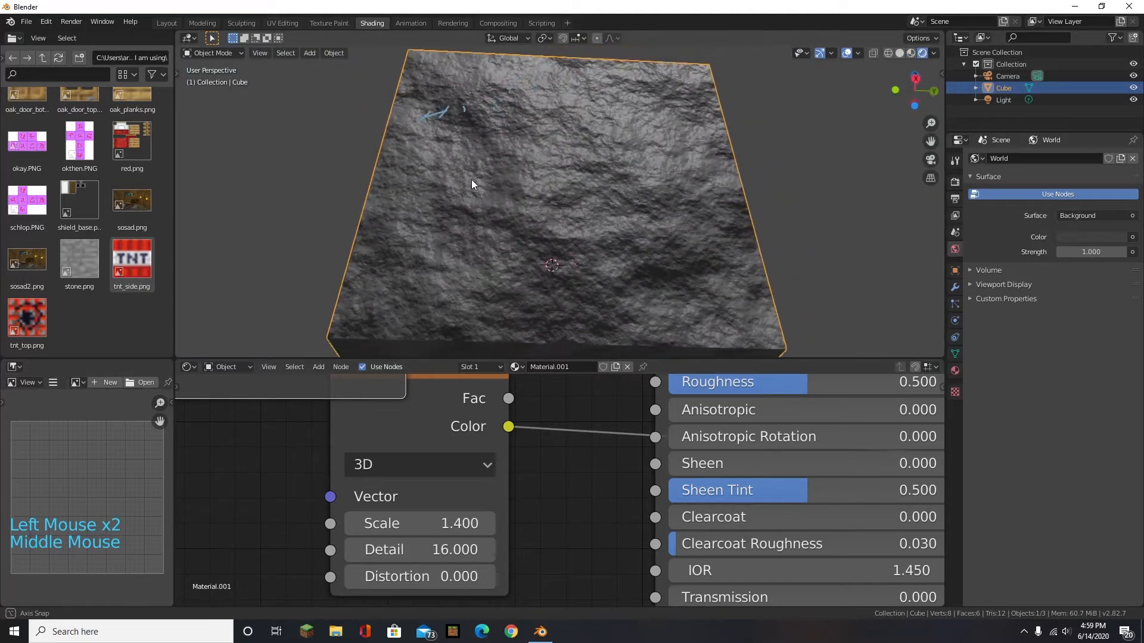
scroll(473, 180, up, 1)
scroll(421, 185, down, 2)
scroll(500, 184, up, 1)
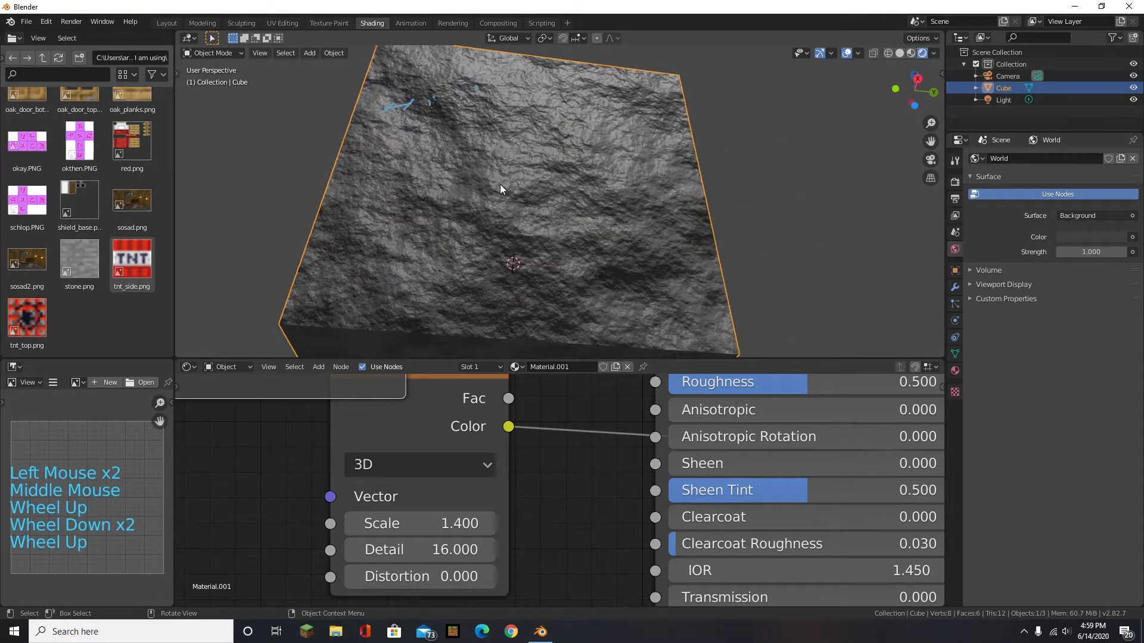
scroll(495, 182, down, 1)
mouse_move(494, 181)
middle_down()
mouse_move(485, 227)
mouse_move(527, 260)
mouse_move(507, 288)
mouse_move(433, 229)
mouse_move(484, 203)
mouse_move(499, 174)
mouse_move(498, 199)
middle_up()
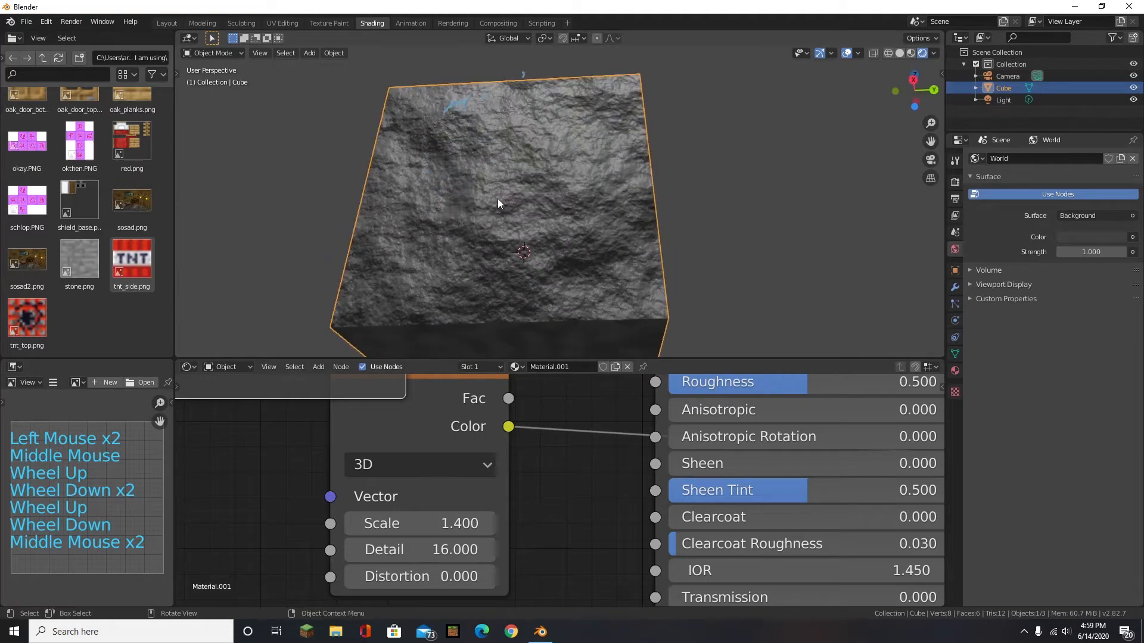
- Lower the Noise Texture's Scale to 1.2 and check the cube from a lower angle
click(353, 524)
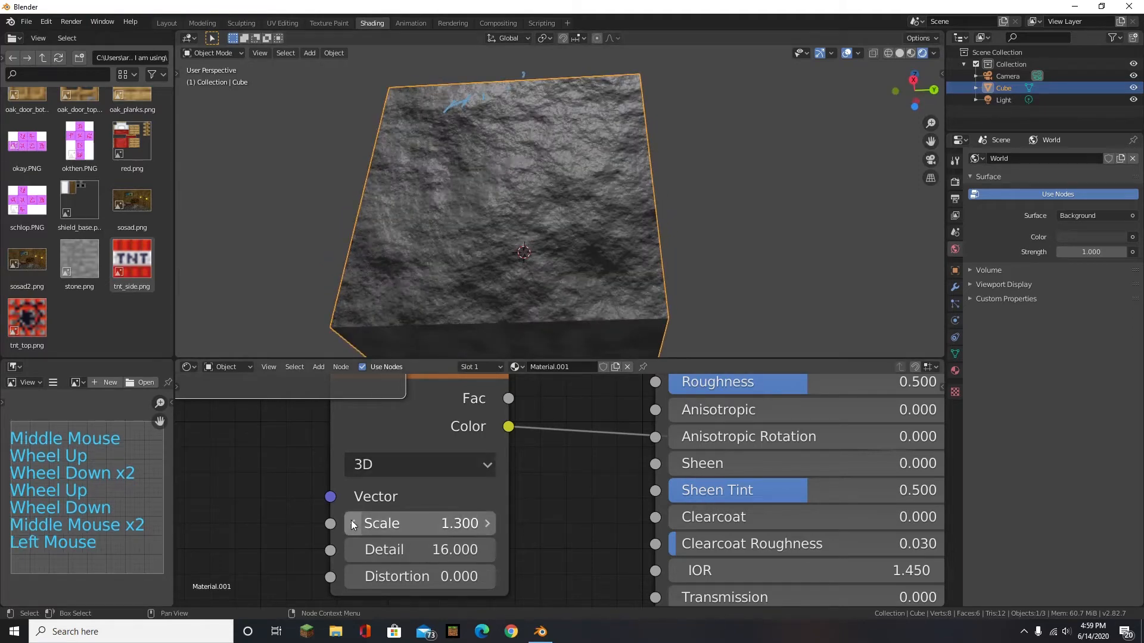
click(353, 524)
middle_drag(483, 150, 466, 238)
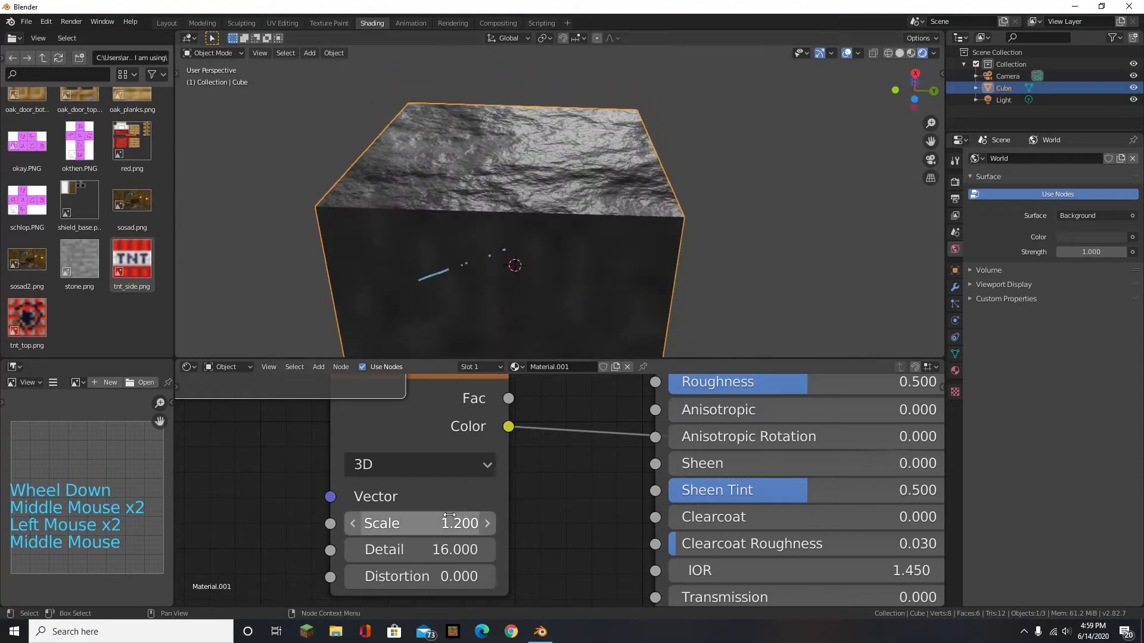
- Try Noise Texture Scale values of 5.1, 2.6 and 1.1 on the cube, returning the Scale to 1.2
drag(417, 523, 453, 523)
middle_drag(570, 199, 527, 315)
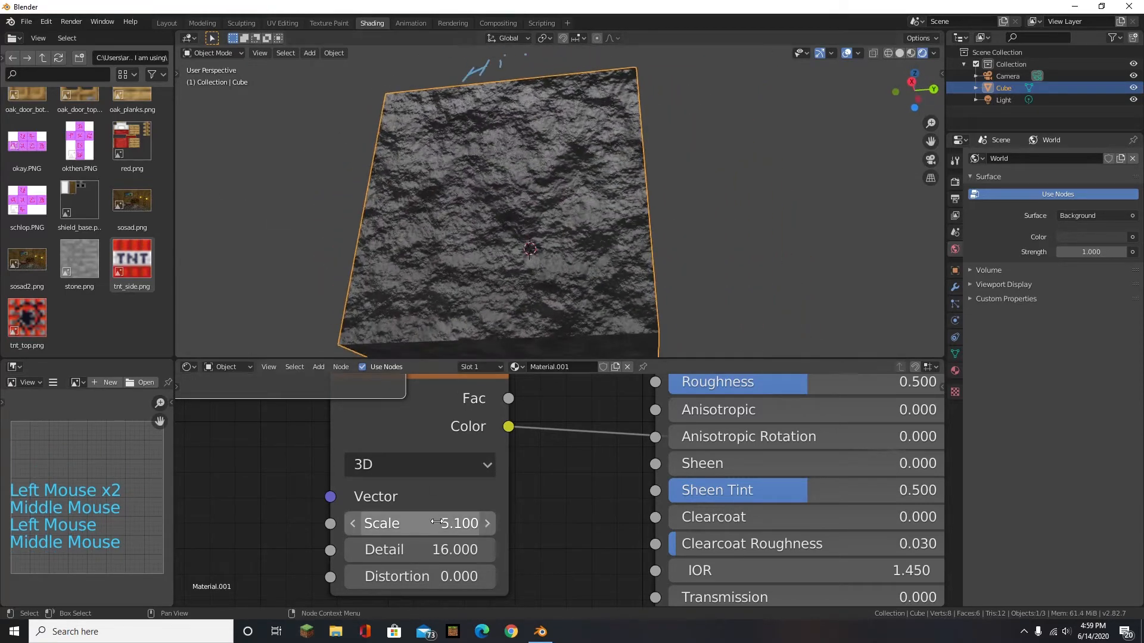
mouse_move(436, 523)
mouse_down()
mouse_move(310, 523)
mouse_move(437, 523)
mouse_up()
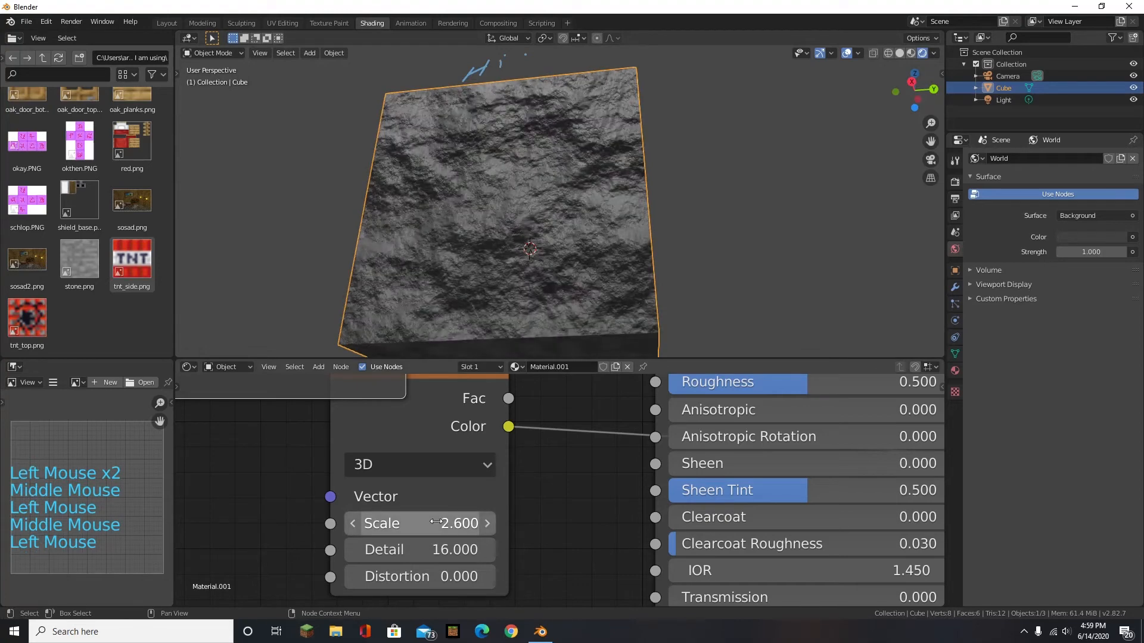
click(352, 523)
click(353, 523)
click(352, 524)
click(353, 523)
click(353, 523)
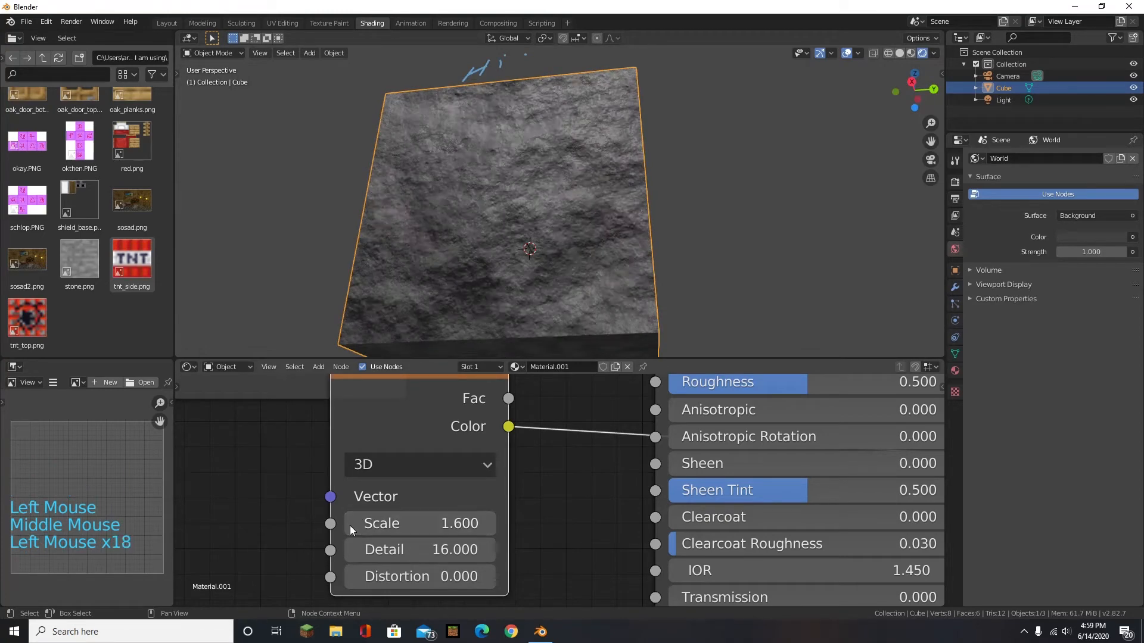
click(353, 523)
click(353, 523)
click(352, 523)
click(353, 523)
click(352, 523)
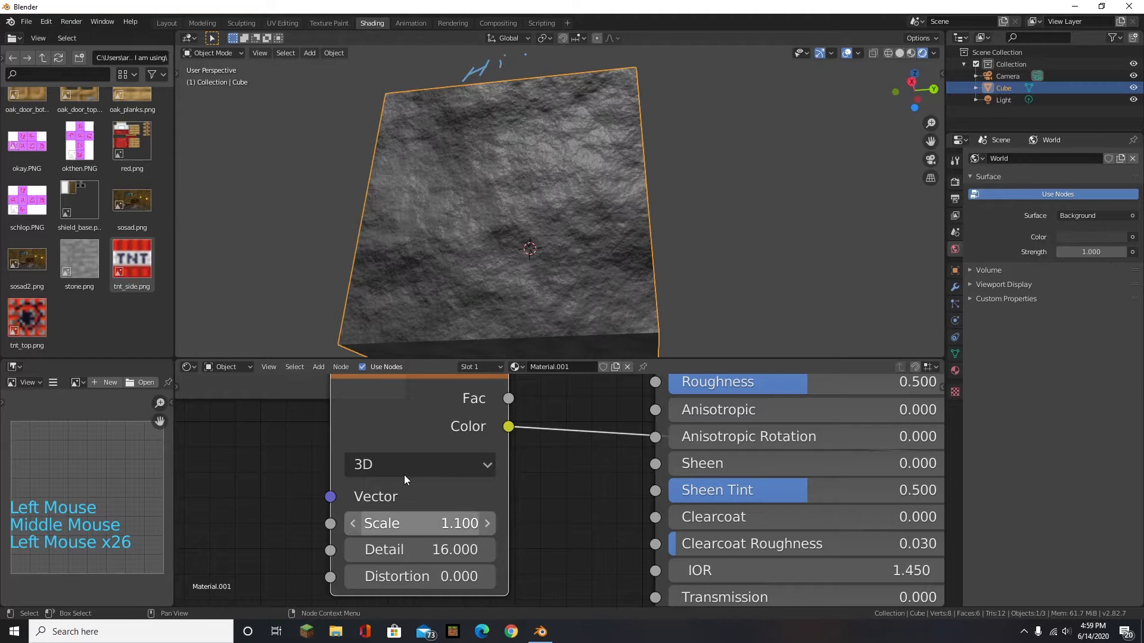
click(487, 523)
- Disconnect the Displacement node from the Material Output's Displacement input
scroll(571, 536, up, 5)
scroll(571, 543, down, 8)
scroll(537, 507, down, 7)
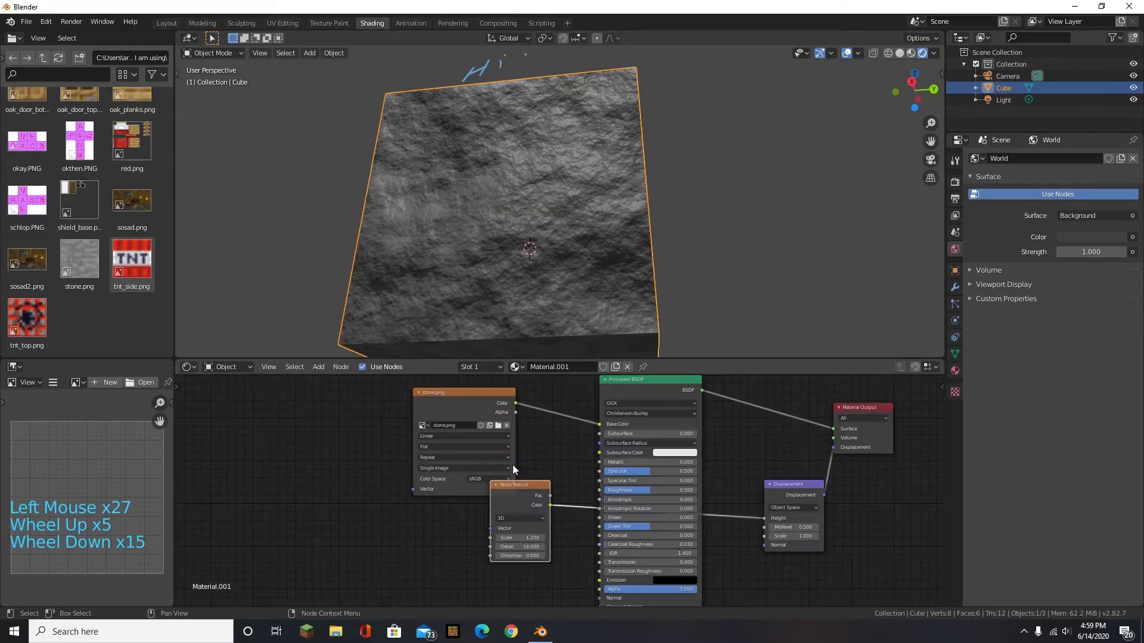
scroll(467, 412, up, 11)
scroll(608, 538, down, 15)
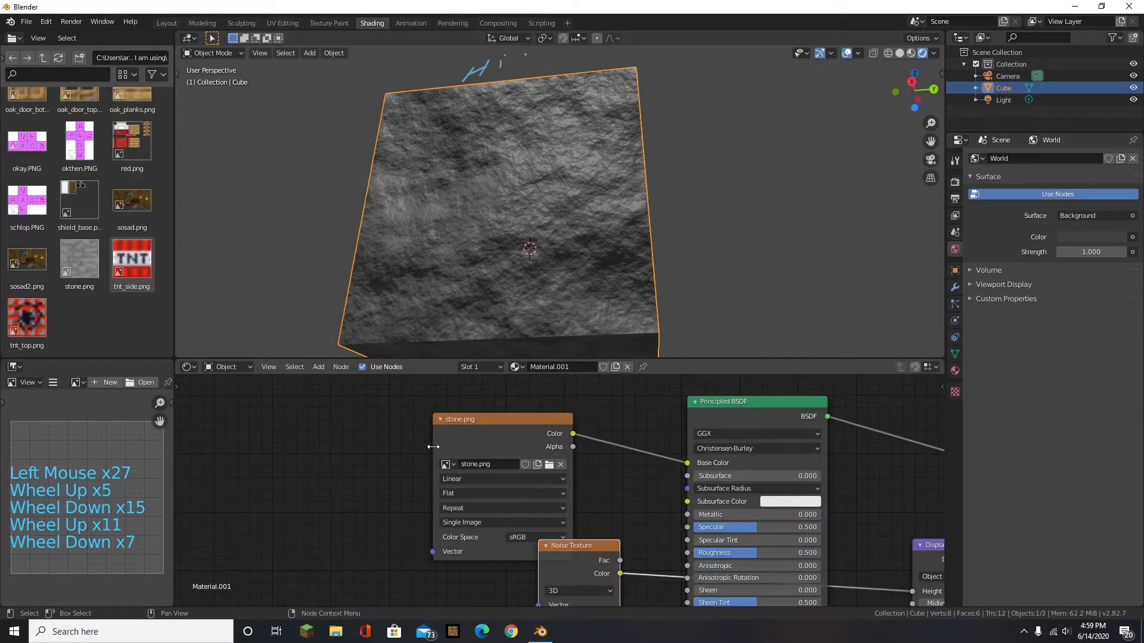
scroll(732, 494, up, 4)
click(743, 464)
drag(743, 463, 720, 463)
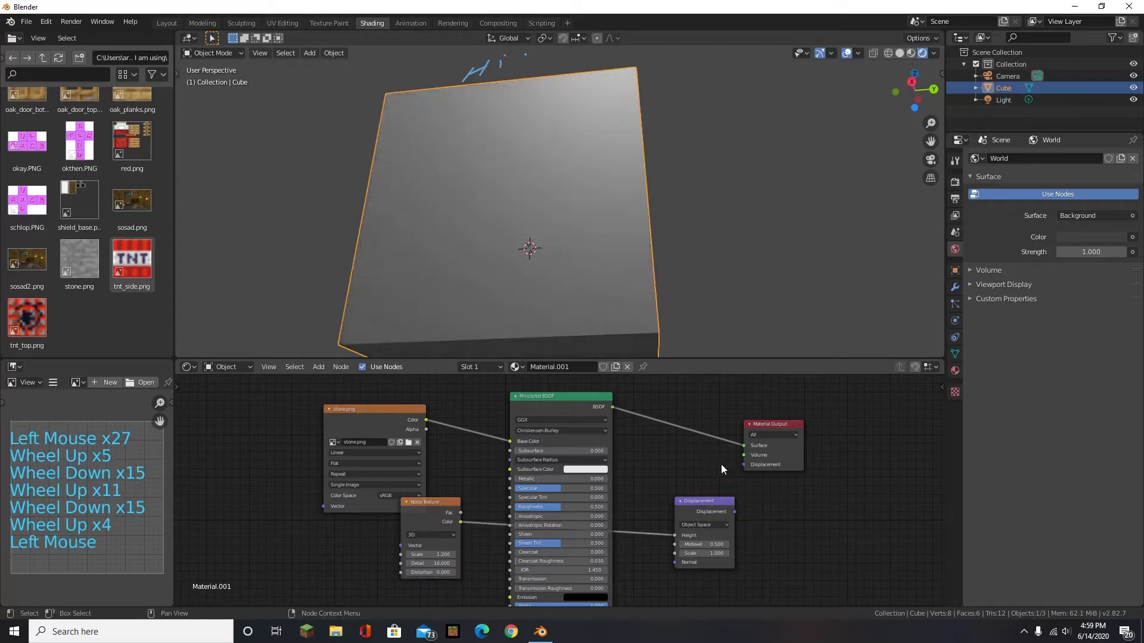
- Set the stone.png texture's interpolation to Closest and inspect the pixelated faces of the cube
middle_drag(516, 248, 503, 380)
scroll(348, 456, up, 4)
click(348, 456)
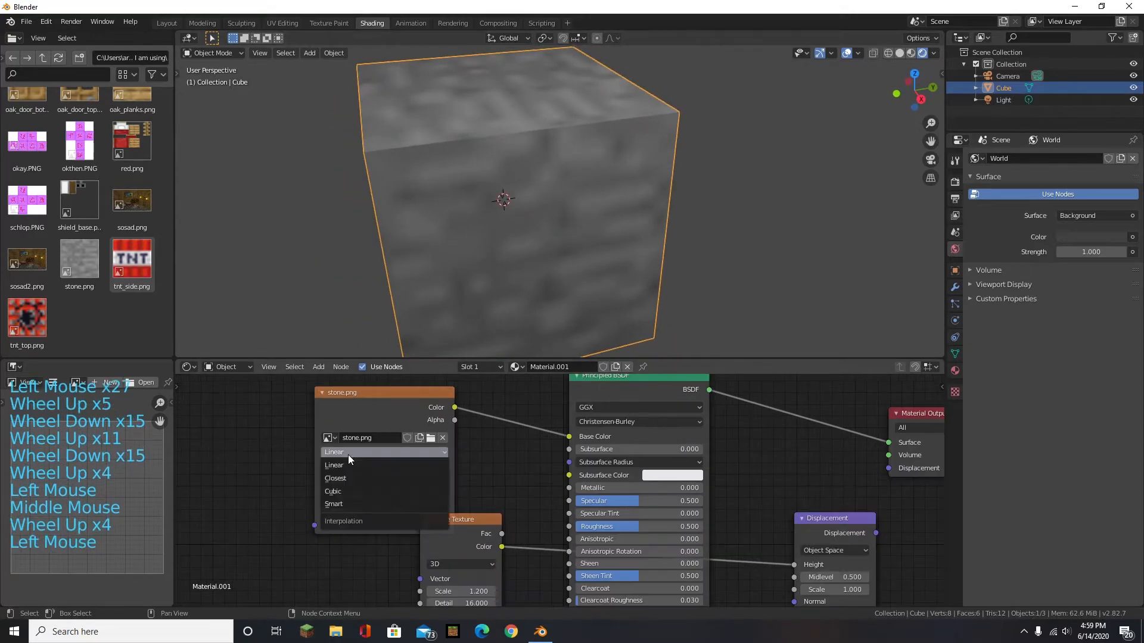
click(355, 481)
middle_drag(496, 153, 453, 120)
scroll(563, 137, up, 8)
scroll(624, 107, down, 6)
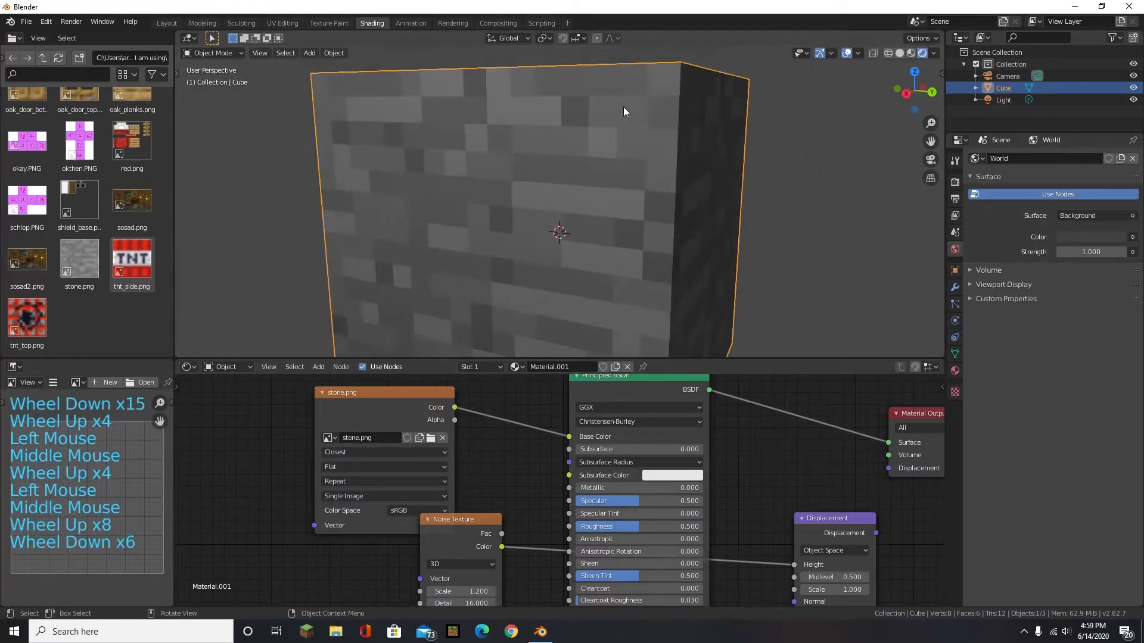
scroll(324, 134, up, 3)
scroll(528, 278, down, 6)
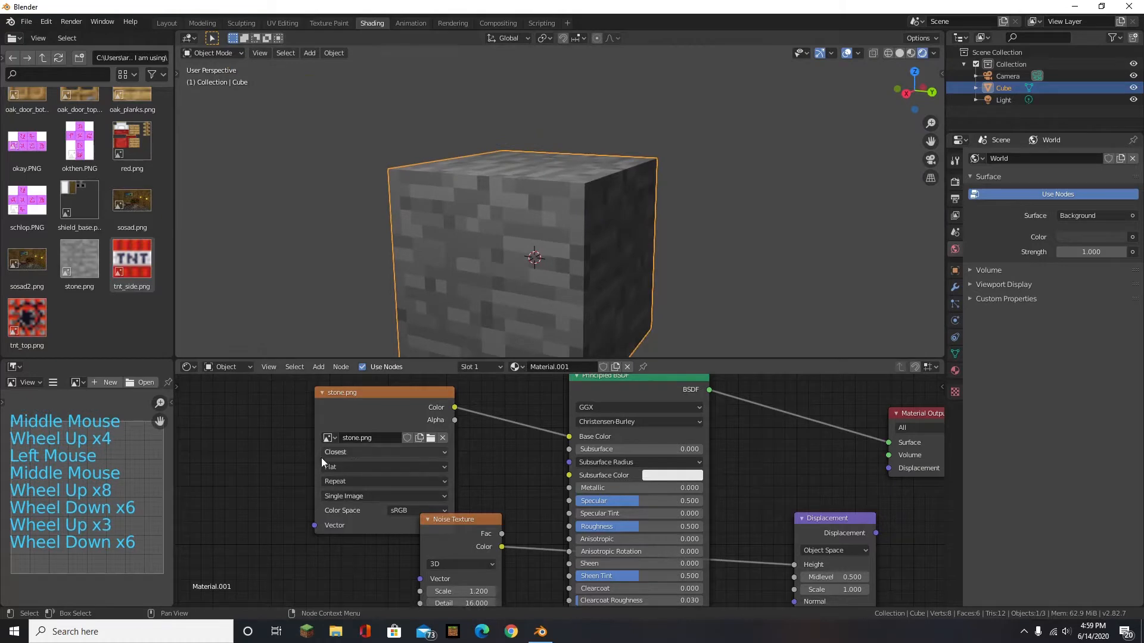
- Try the Smart interpolation on the stone.png texture and compare the look on the cube
click(374, 452)
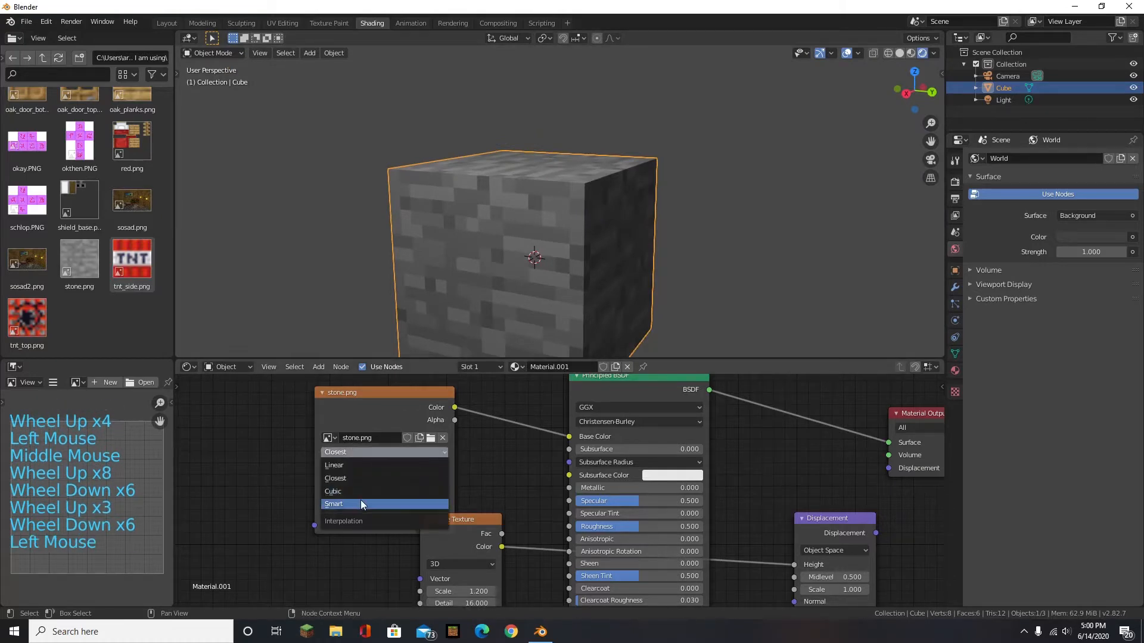
click(335, 504)
scroll(503, 257, up, 5)
middle_drag(544, 222, 664, 223)
scroll(595, 166, down, 5)
scroll(617, 158, up, 4)
scroll(617, 157, down, 4)
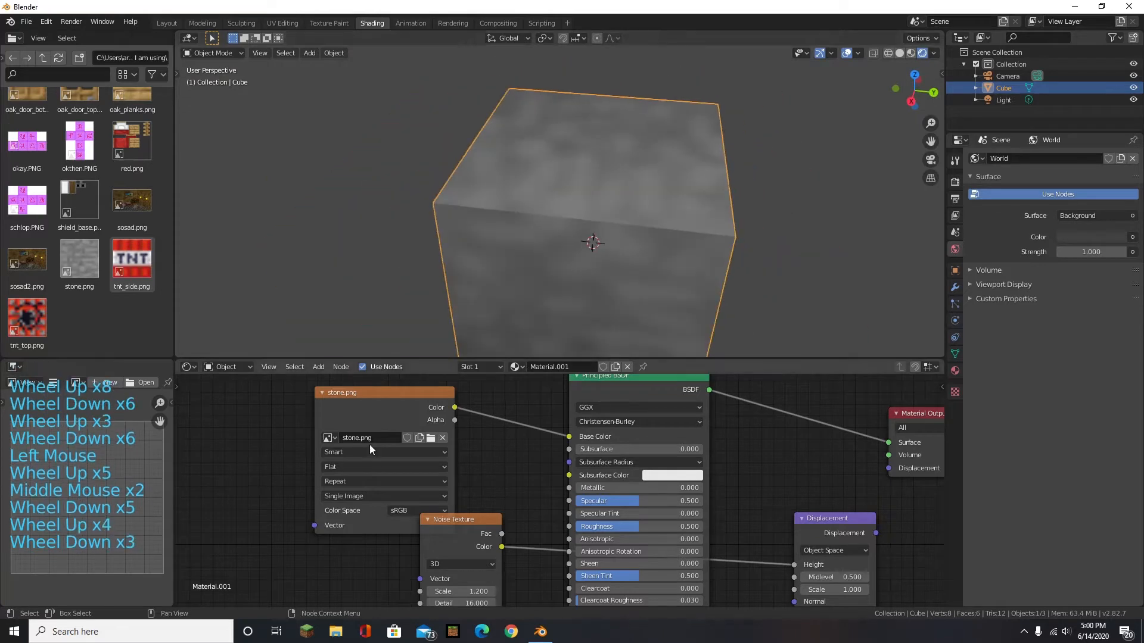
scroll(369, 445, down, 3)
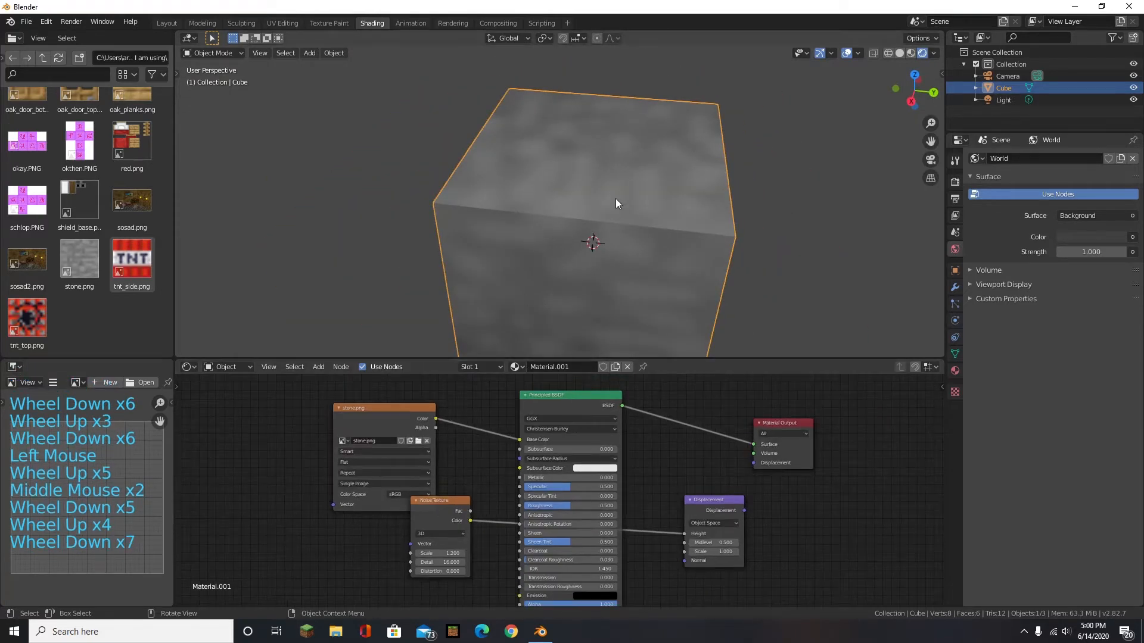
- Set stone.png's interpolation back to Closest and link the Displacement node to the Material Output's Displacement input again
click(370, 451)
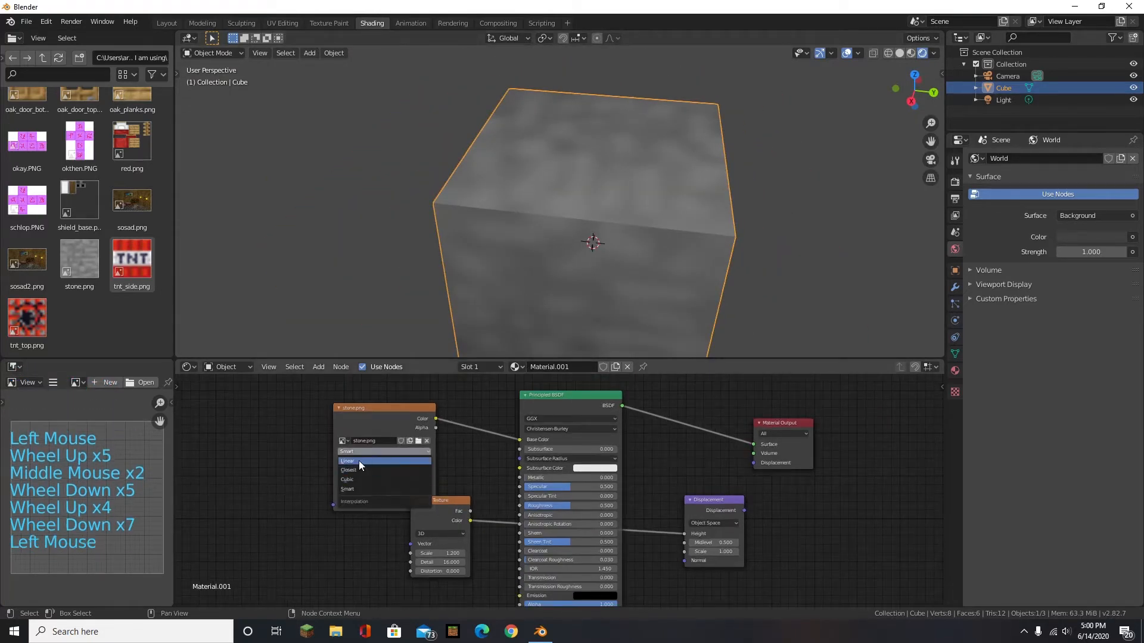
click(359, 470)
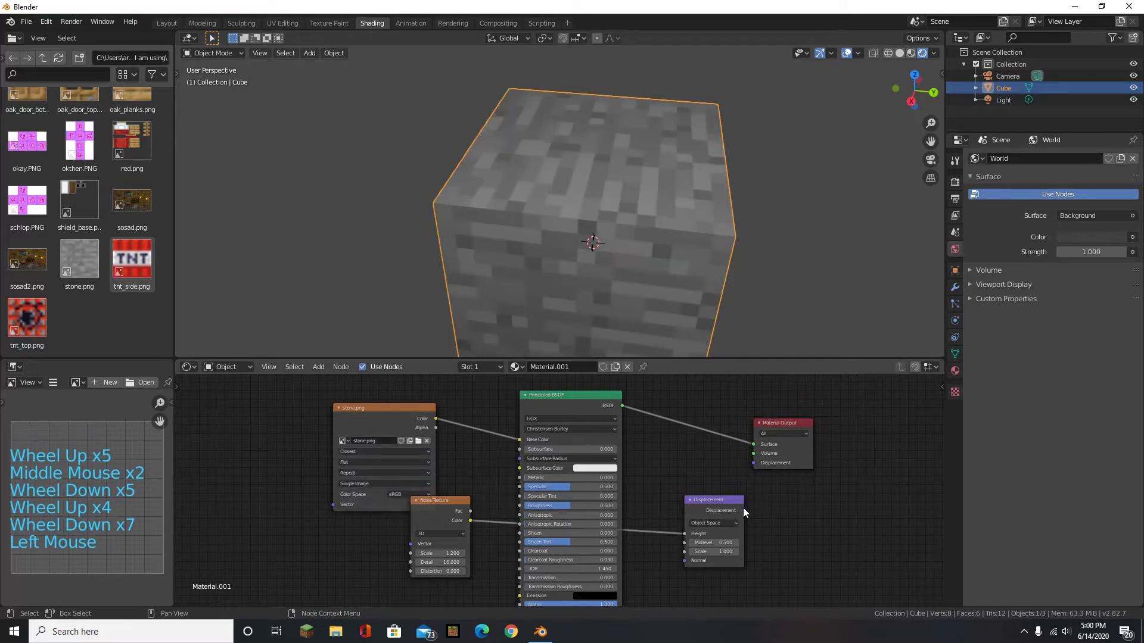
drag(744, 511, 754, 464)
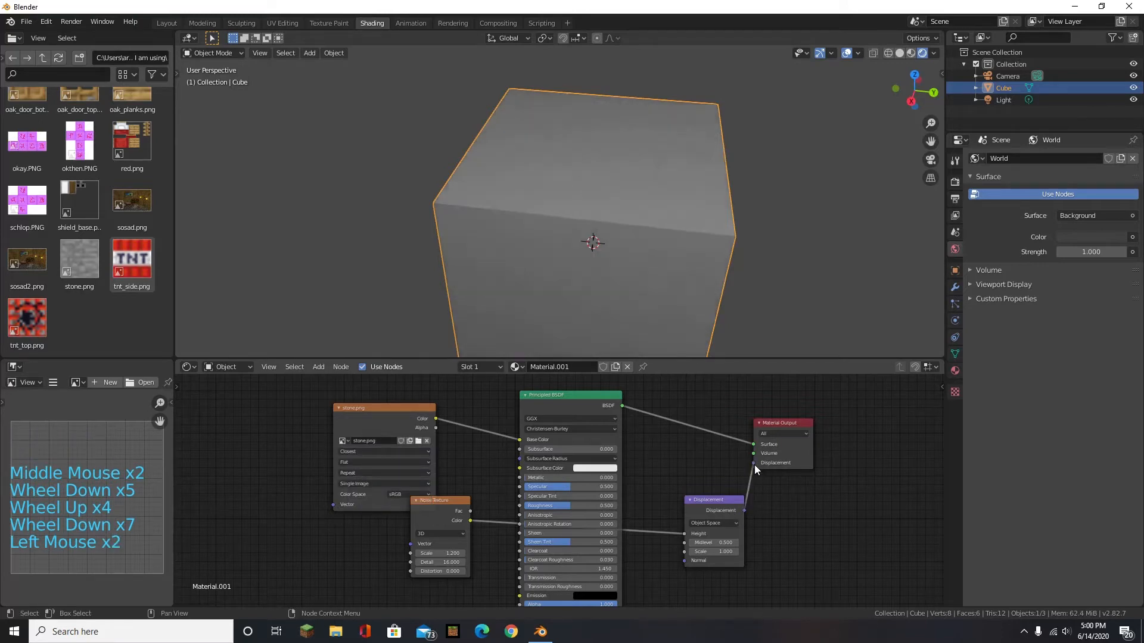
- Examine the displaced stone surface of the cube from several angles and distances
scroll(673, 189, up, 4)
mouse_move(678, 187)
middle_down()
mouse_move(550, 223)
mouse_move(509, 197)
mouse_move(485, 158)
mouse_move(765, 203)
middle_up()
scroll(701, 203, down, 2)
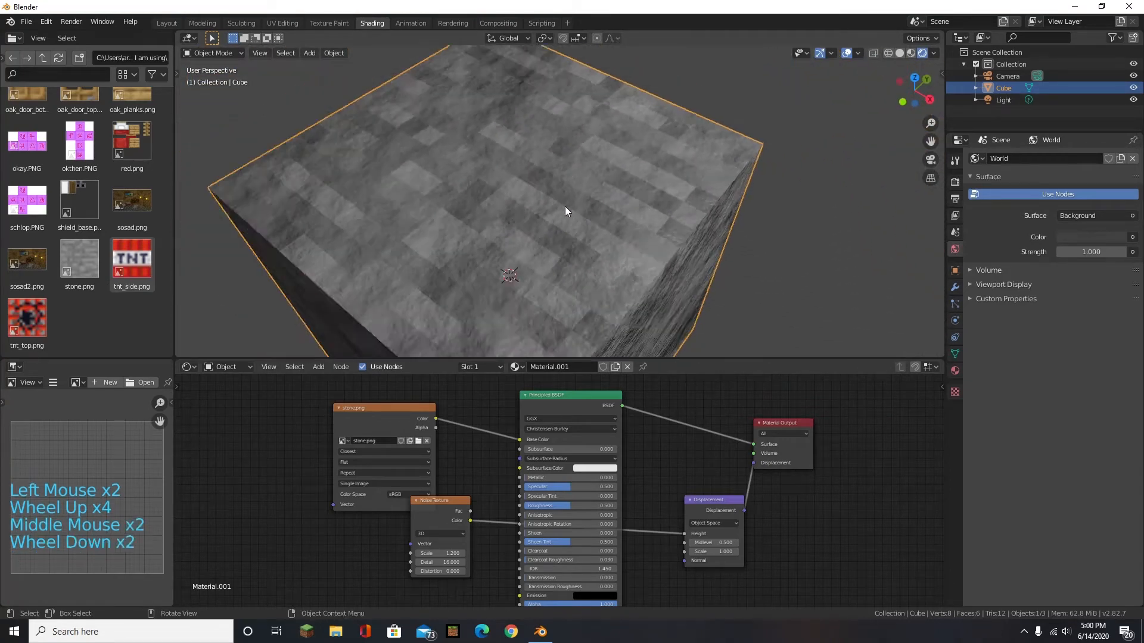
scroll(565, 207, down, 4)
scroll(529, 176, up, 10)
middle_drag(540, 183, 502, 163)
scroll(533, 195, down, 6)
- Set the stone.png texture's interpolation to Smart
scroll(380, 450, up, 3)
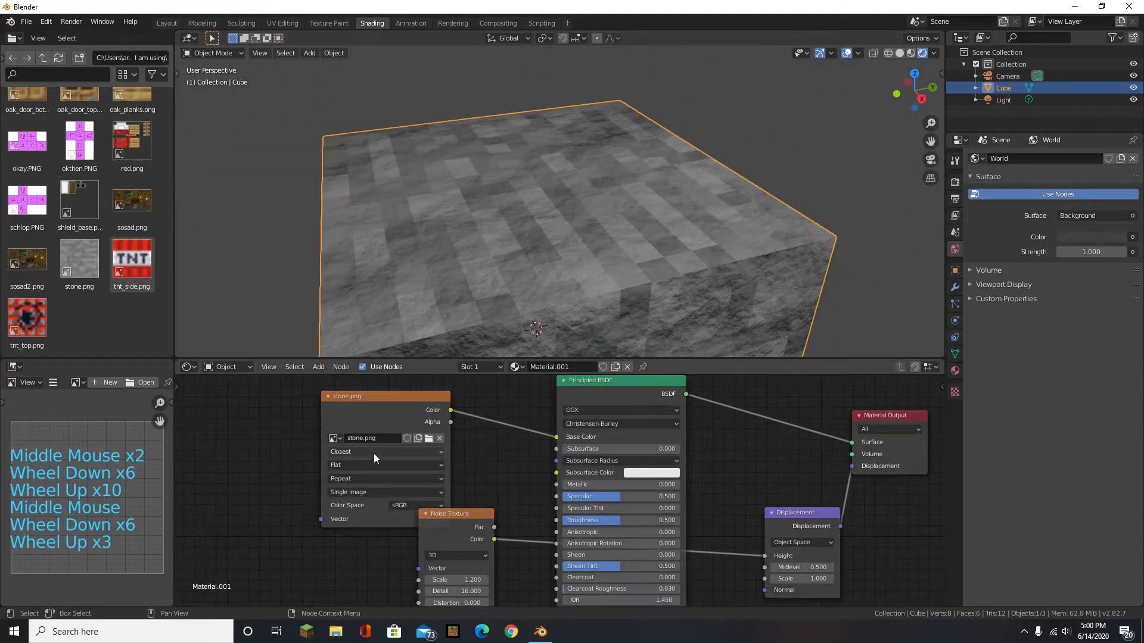
drag(373, 457, 349, 496)
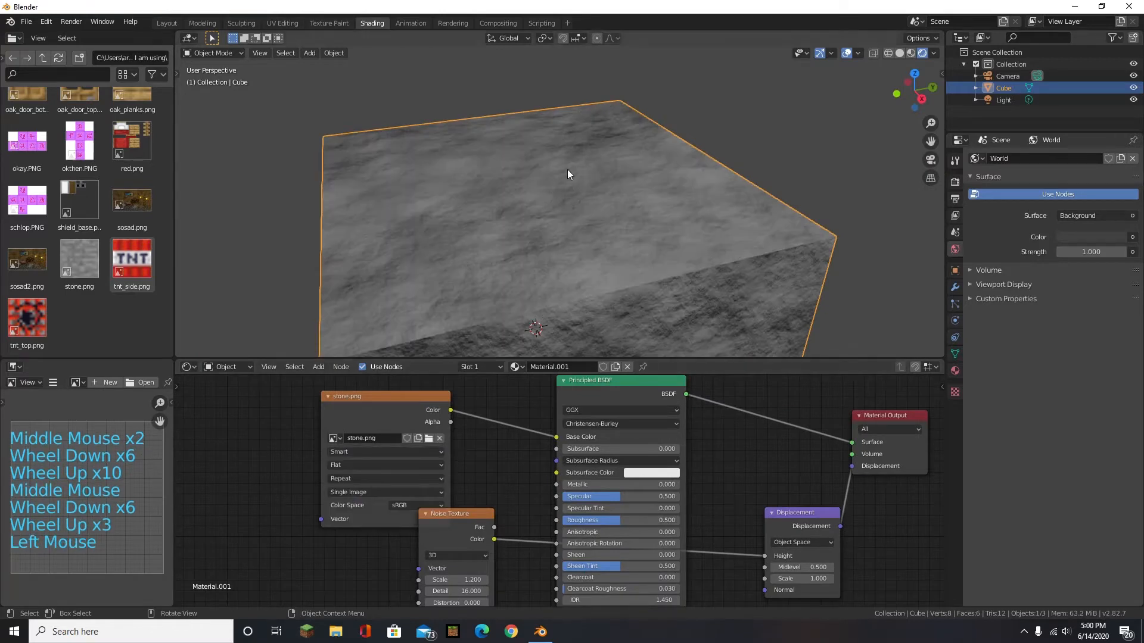
scroll(578, 152, up, 8)
scroll(603, 141, down, 3)
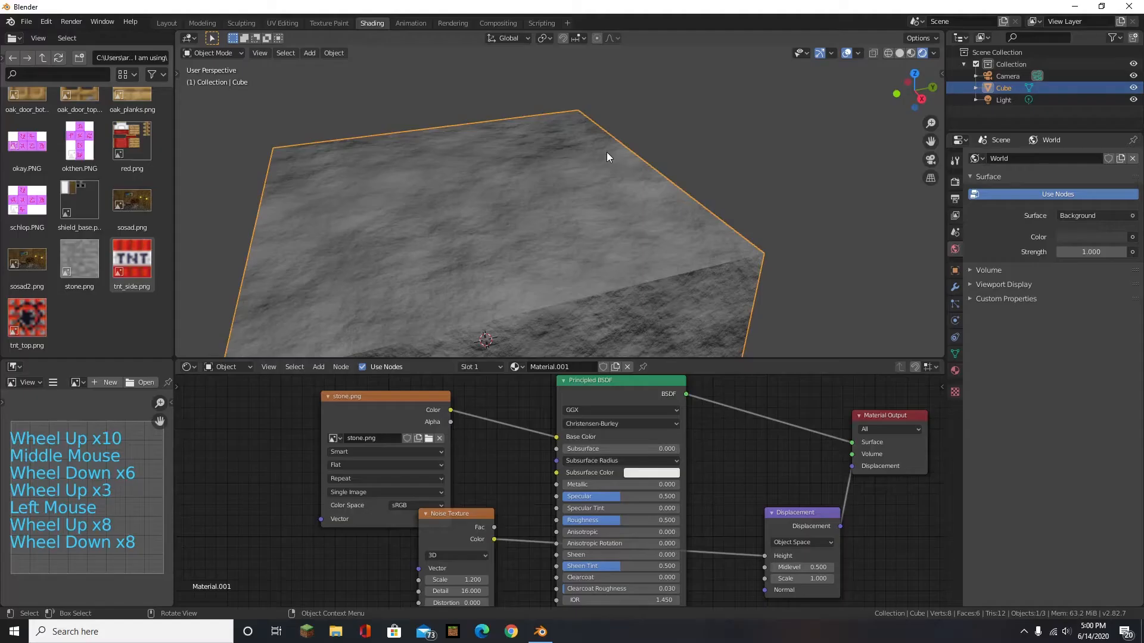
- Examine how the Smart interpolation and noise displacement look across the cube's top and side faces
middle_drag(607, 152, 649, 194)
scroll(502, 255, down, 2)
scroll(502, 260, down, 5)
scroll(512, 224, up, 9)
scroll(503, 238, down, 6)
scroll(679, 203, up, 4)
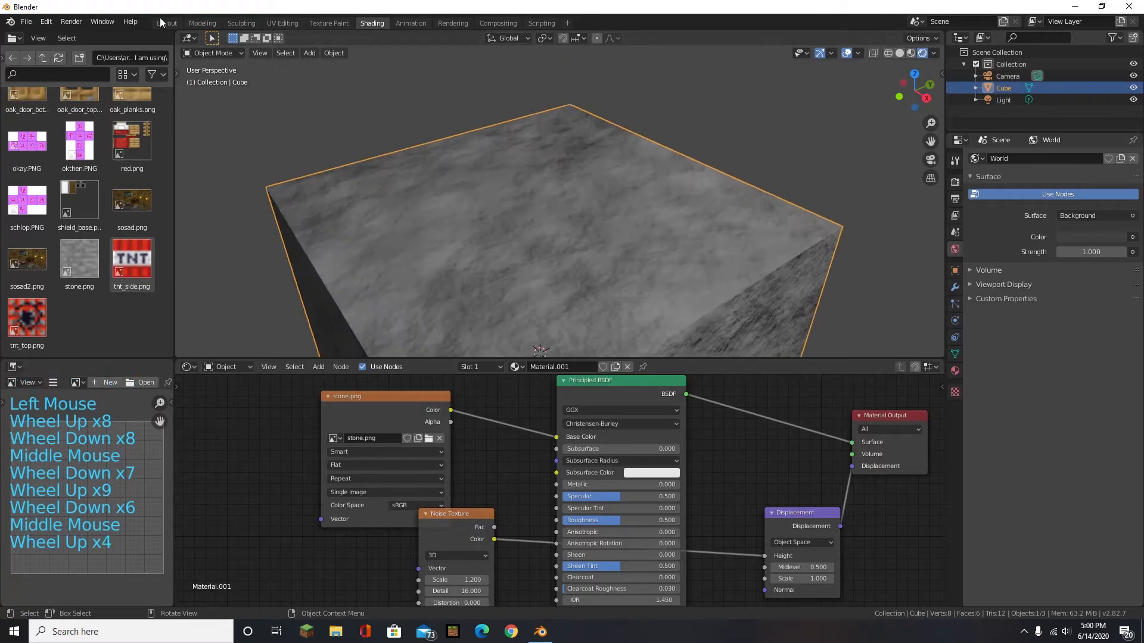
scroll(680, 531, up, 5)
scroll(439, 430, down, 6)
- Set the Principled BSDF's Roughness to about 0.864 and its Specular to 0.5
scroll(531, 373, up, 6)
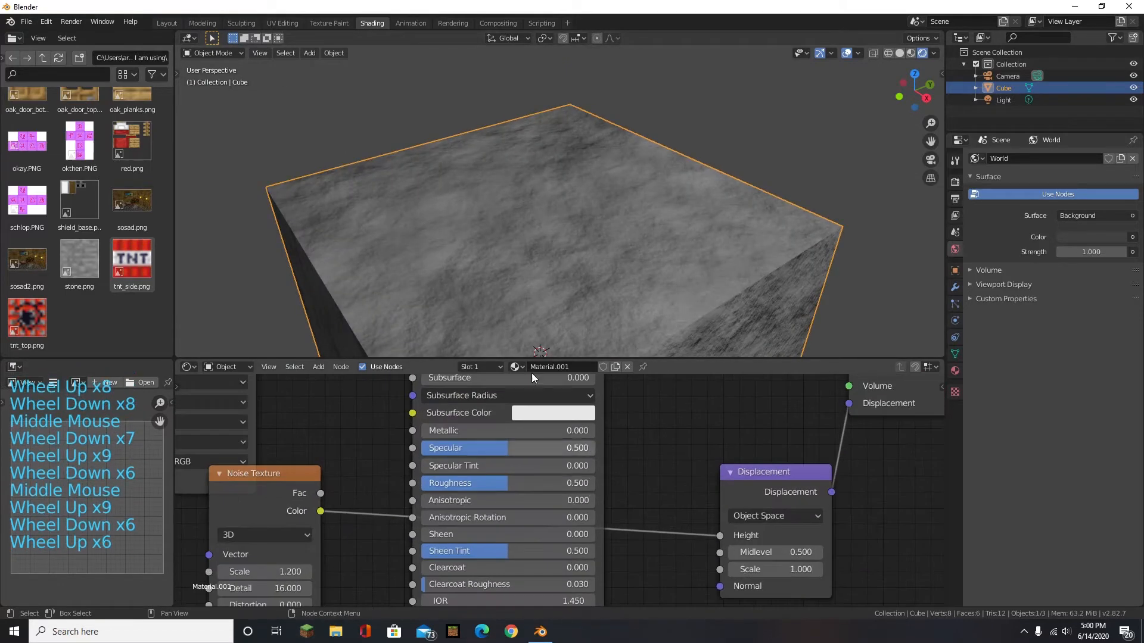
middle_drag(471, 205, 451, 106)
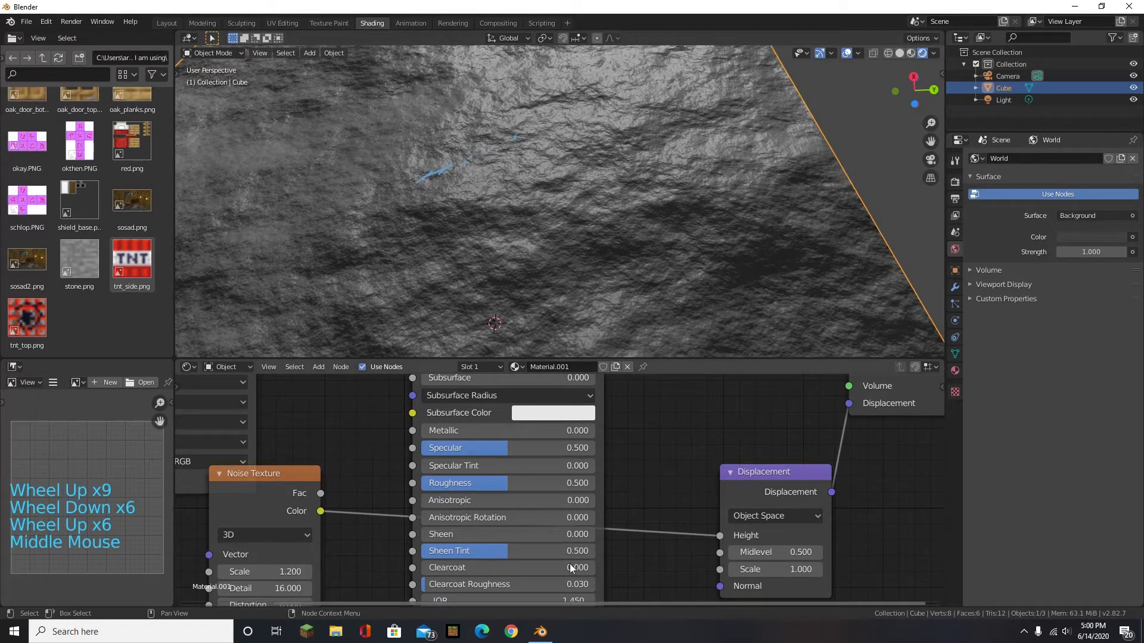
drag(524, 483, 561, 470)
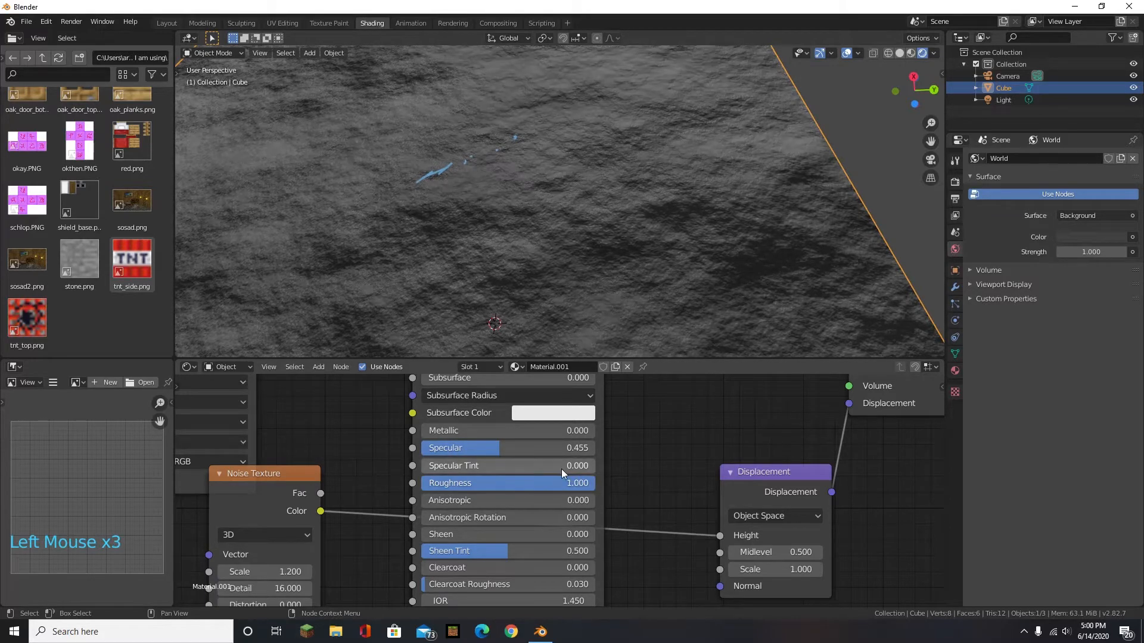
click(512, 447)
text(0.)
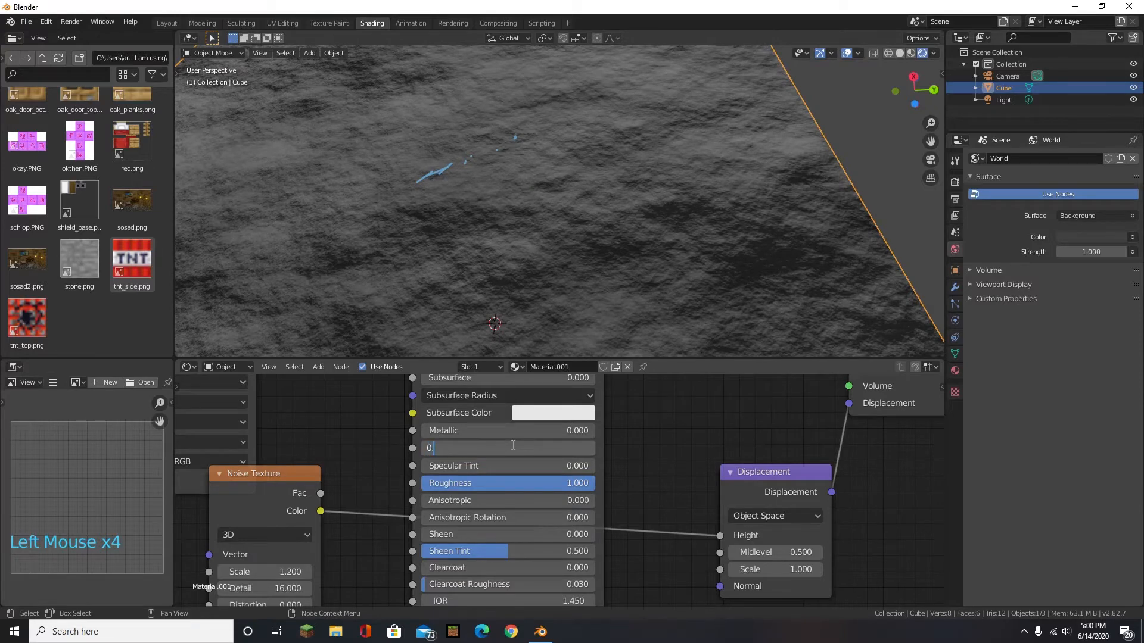
text(5)
key(Return)
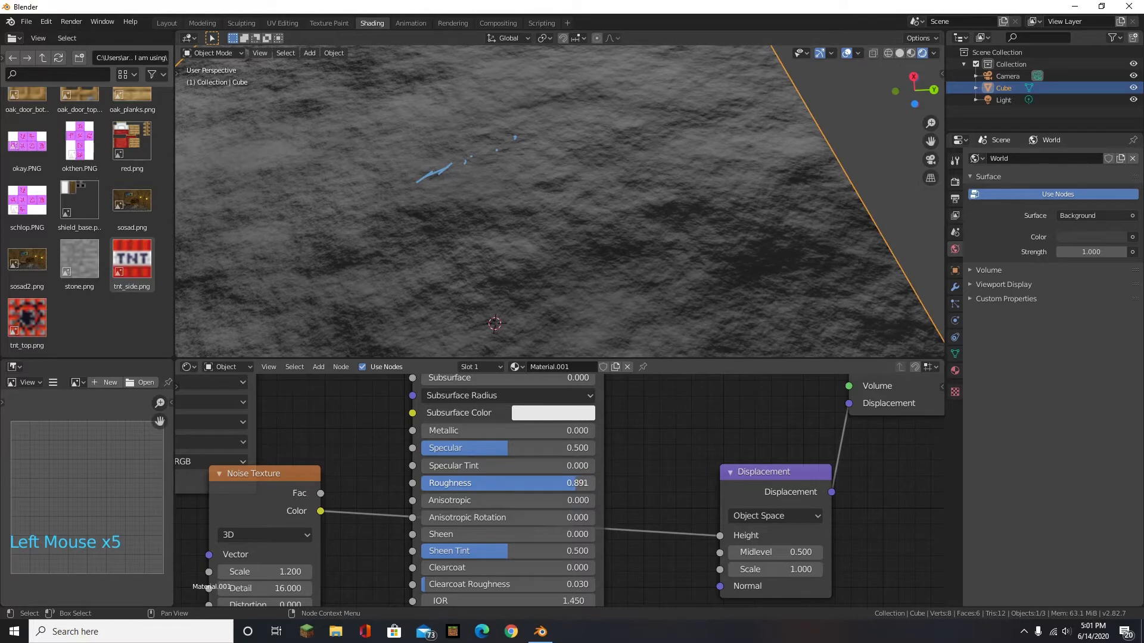
scroll(573, 260, down, 4)
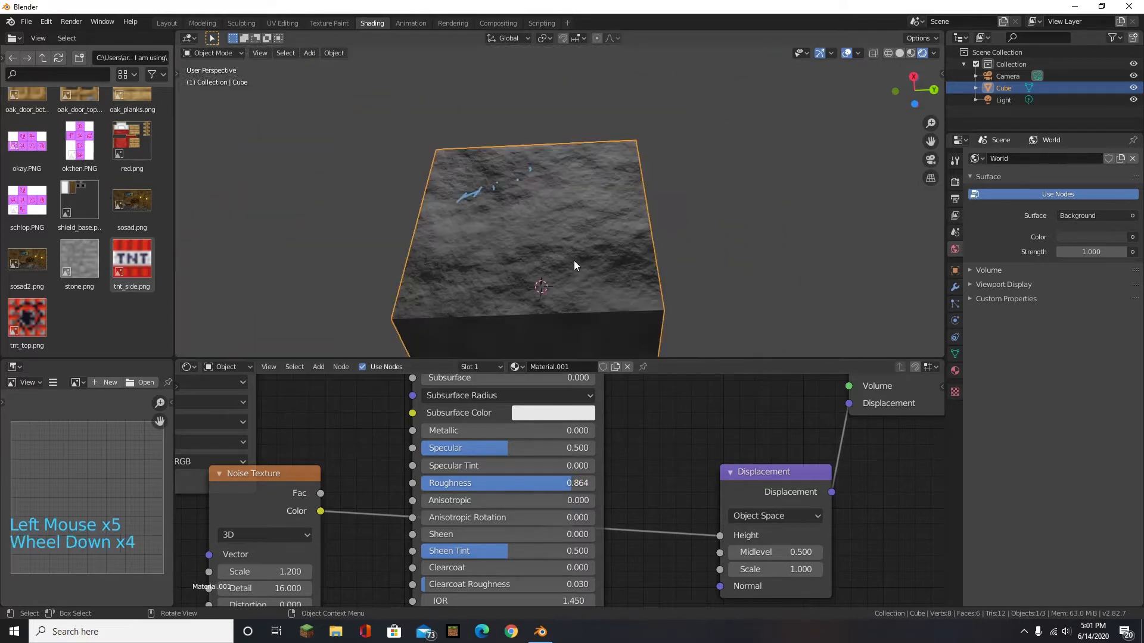
mouse_move(566, 203)
middle_down()
mouse_move(580, 233)
mouse_move(564, 261)
mouse_move(567, 292)
middle_up()
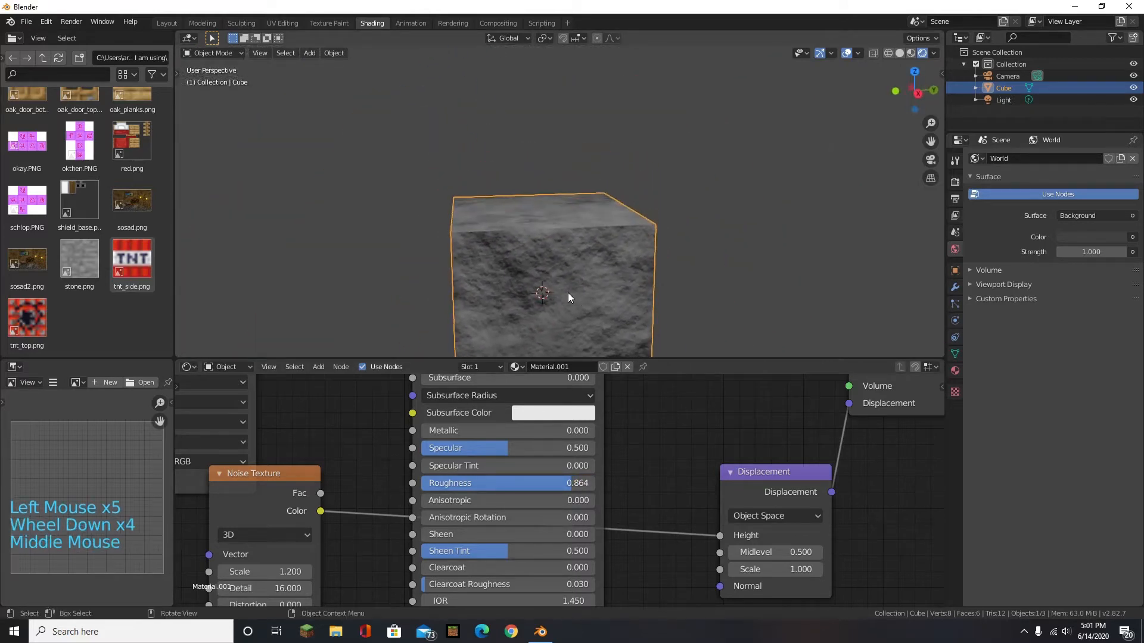
- Switch to the Layout workspace and display the cube with rendered viewport shading
click(168, 23)
scroll(536, 282, down, 2)
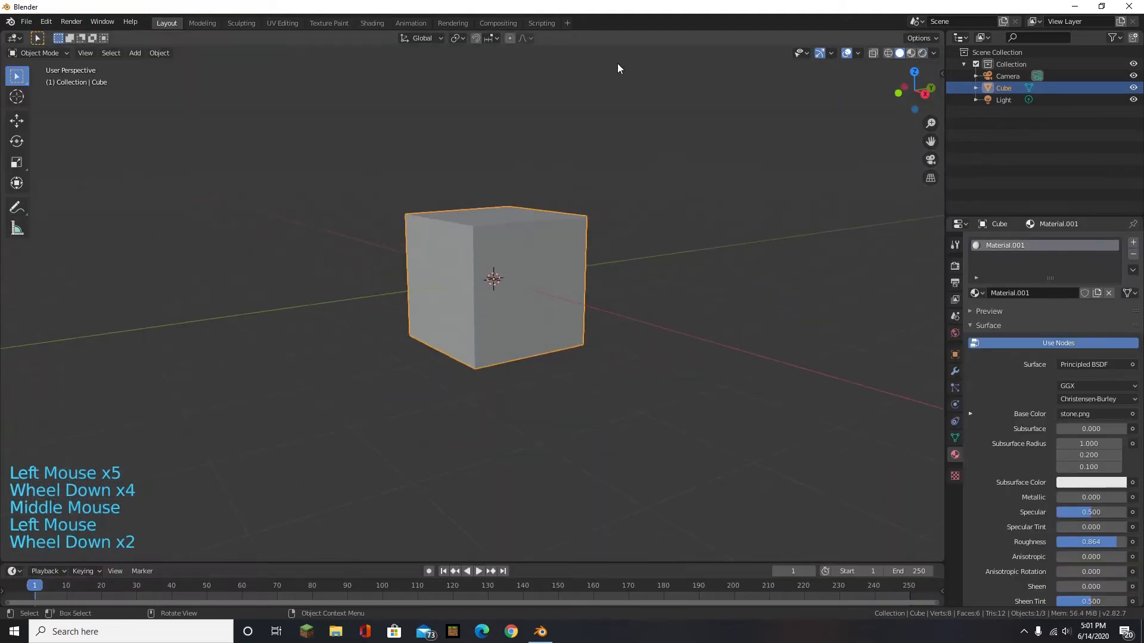
click(922, 55)
scroll(803, 248, up, 3)
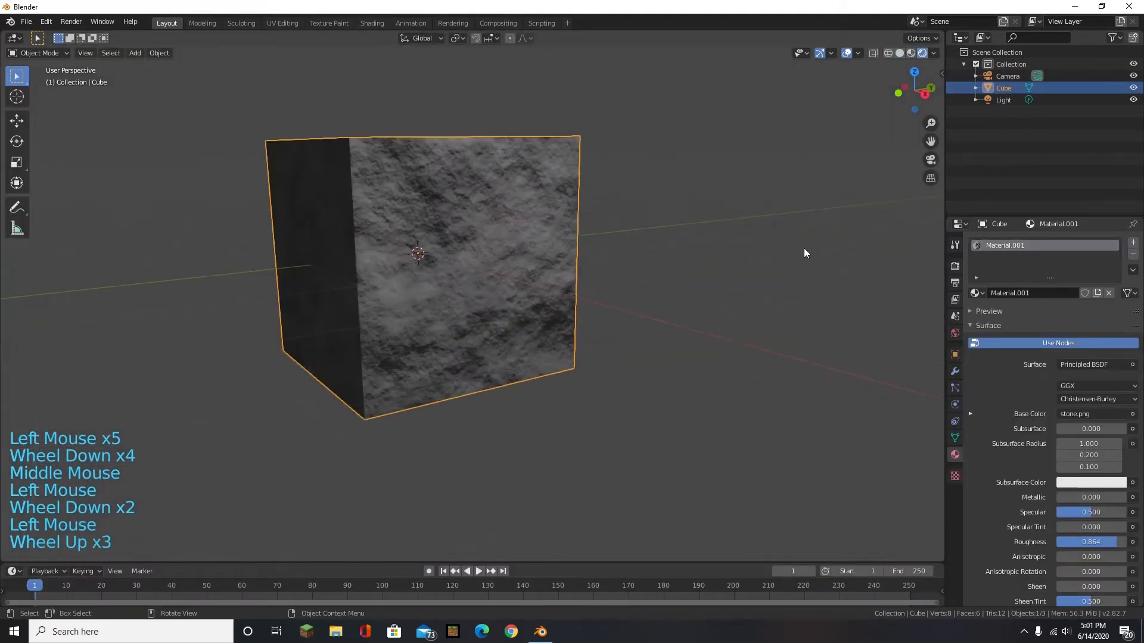
mouse_move(803, 248)
middle_down()
mouse_move(497, 259)
mouse_move(541, 244)
mouse_move(524, 218)
mouse_move(480, 218)
mouse_move(662, 228)
middle_up()
scroll(578, 179, down, 1)
middle_drag(602, 196, 289, 158)
scroll(289, 158, up, 3)
- Enter Edit Mode on the cube and select all of its geometry
click(35, 53)
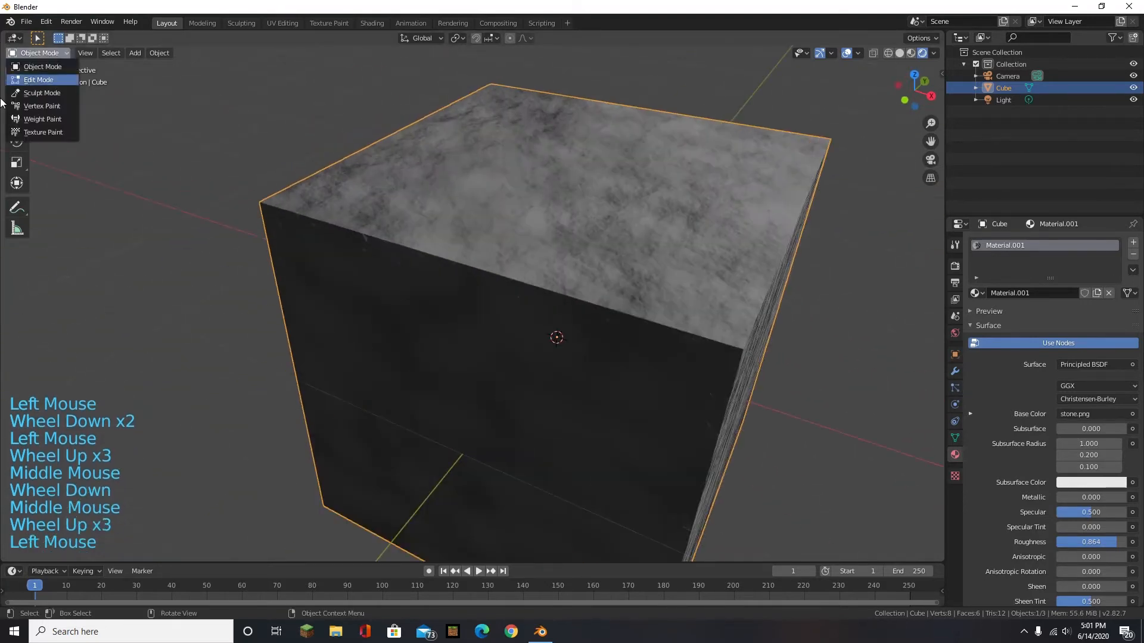
click(37, 53)
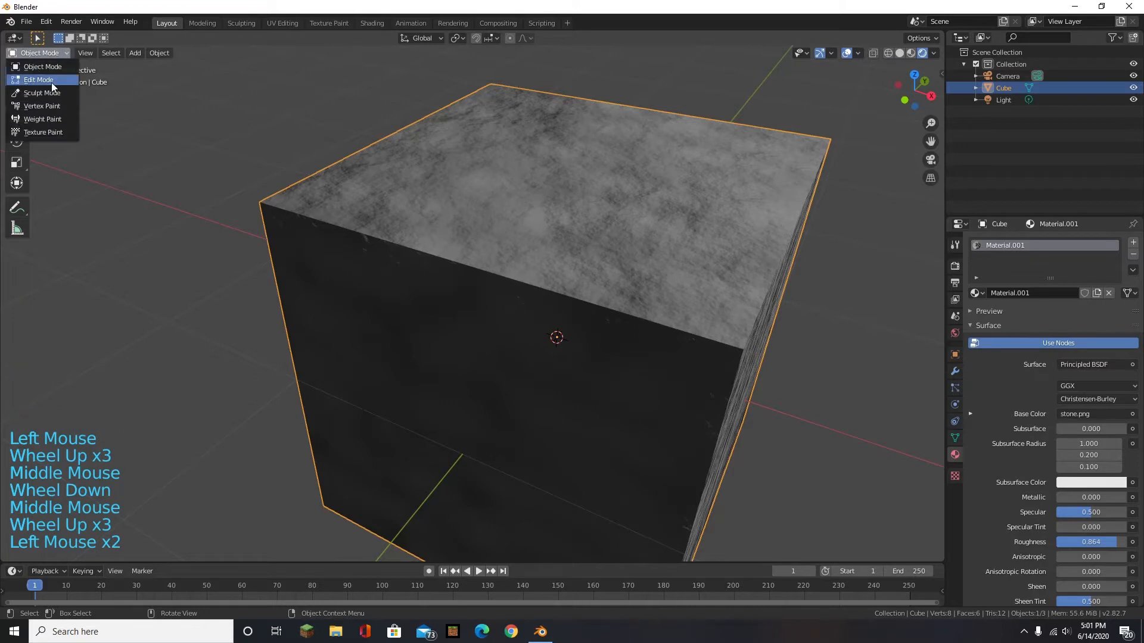
click(50, 81)
scroll(598, 368, down, 4)
middle_drag(652, 349, 94, 312)
right_click(579, 311)
click(763, 326)
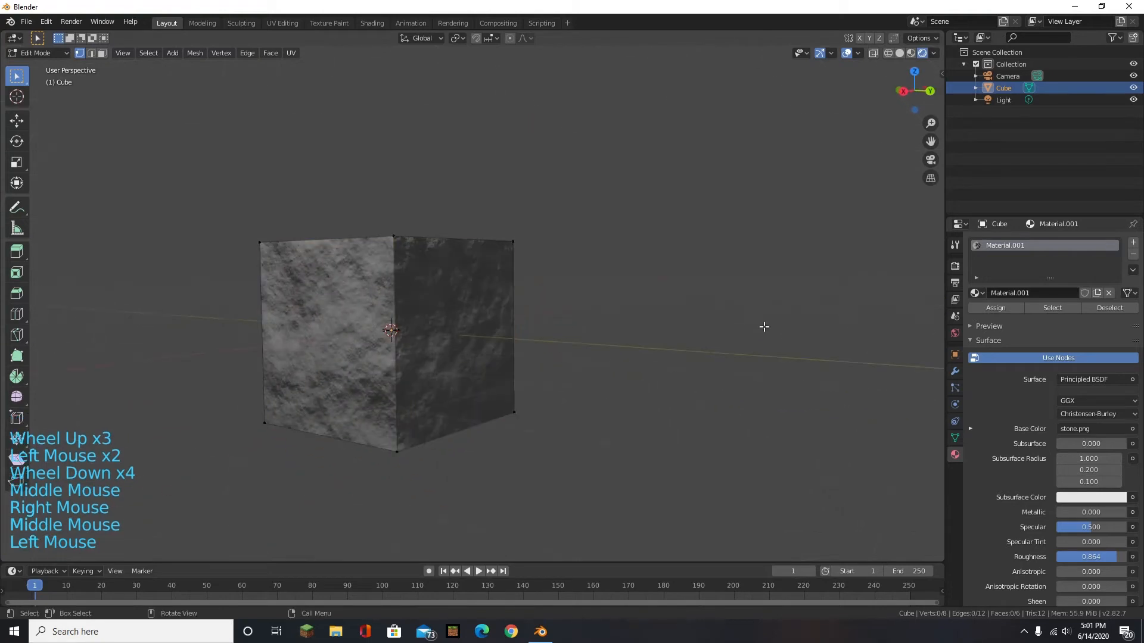
key(a)
middle_drag(756, 327, 616, 330)
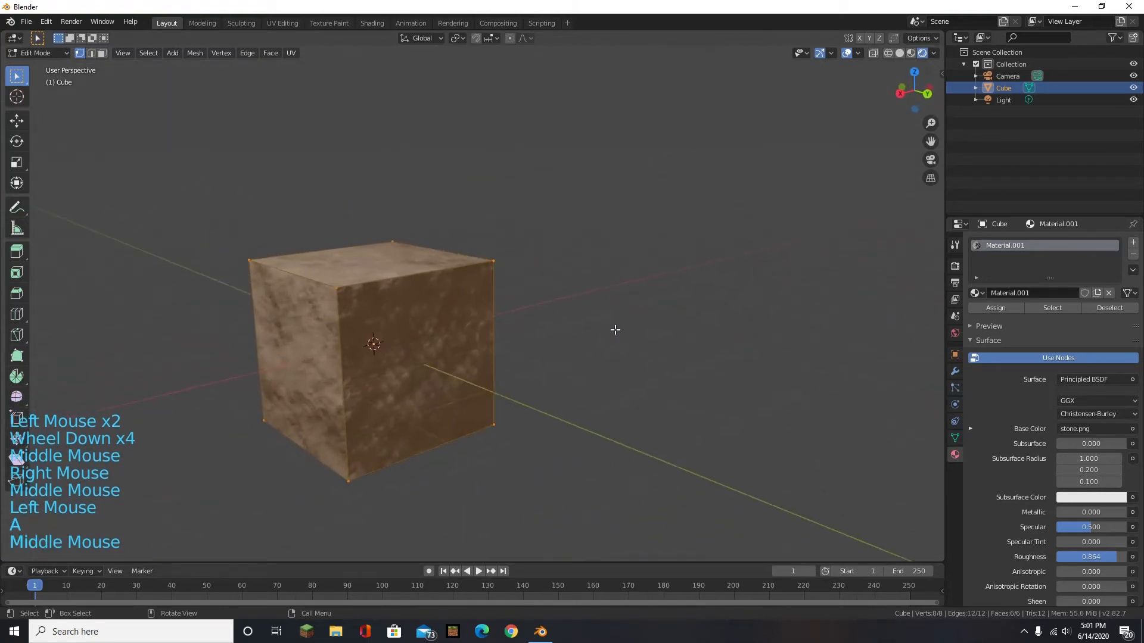
- Subdivide all faces of the cube with 15 cuts
right_click(408, 305)
click(408, 303)
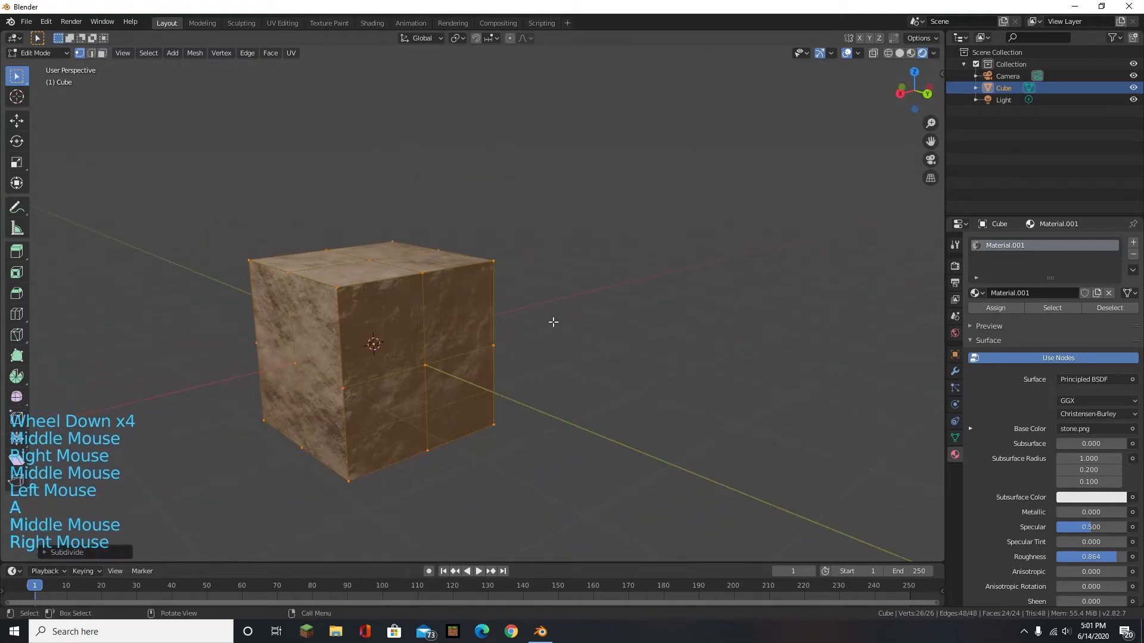
click(50, 552)
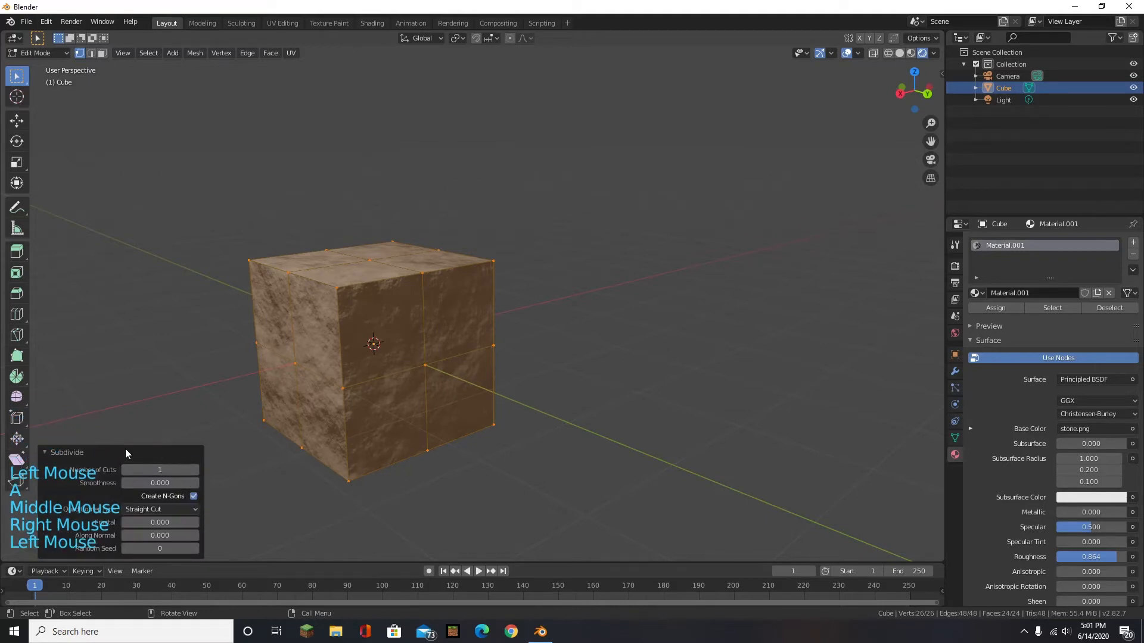
click(62, 453)
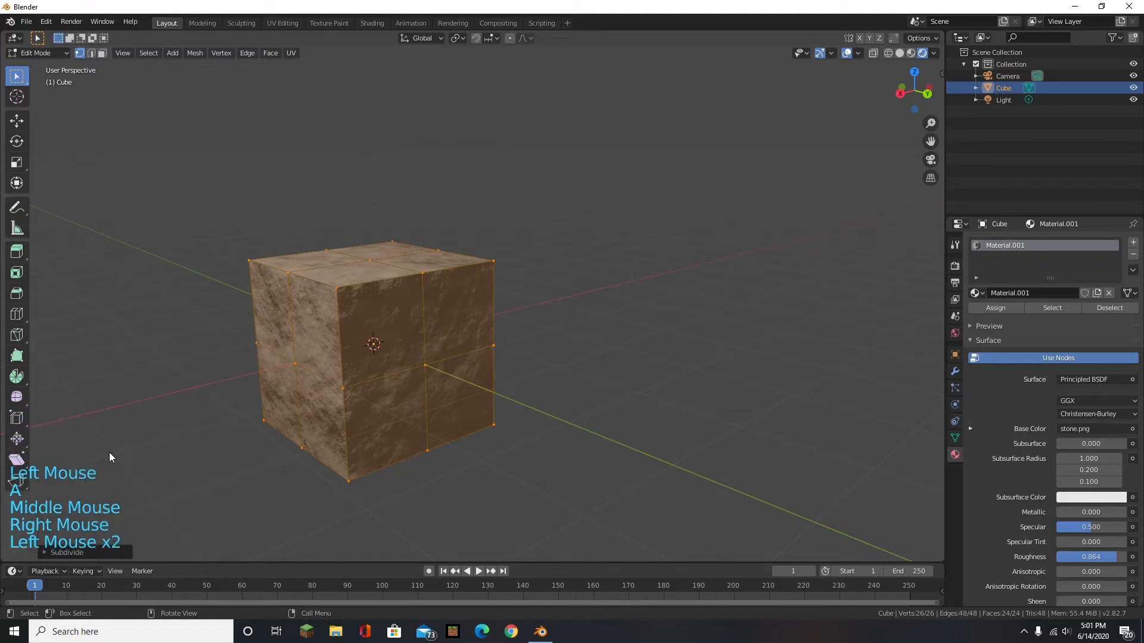
click(723, 271)
mouse_move(401, 447)
middle_down()
mouse_move(438, 449)
mouse_move(420, 447)
middle_up()
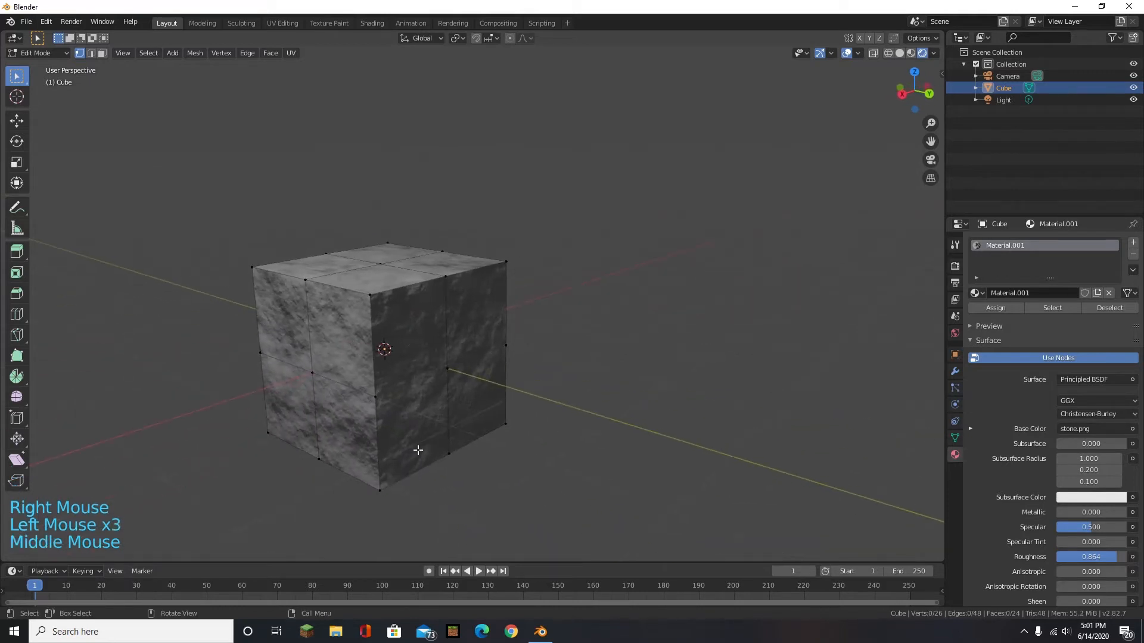
key(F9)
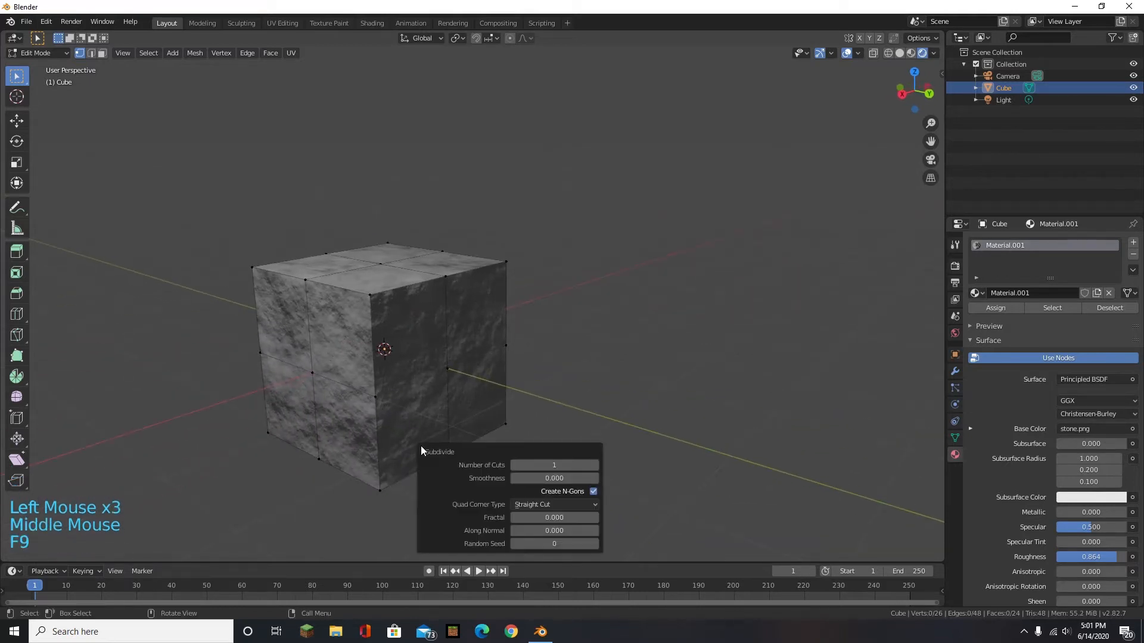
click(542, 467)
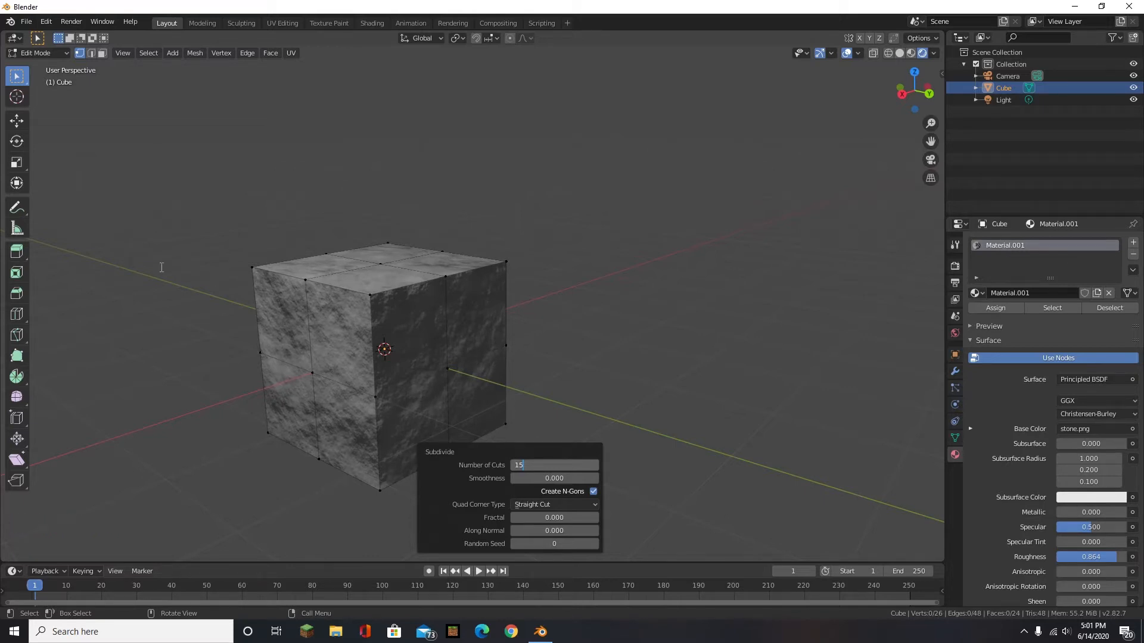
key(Return)
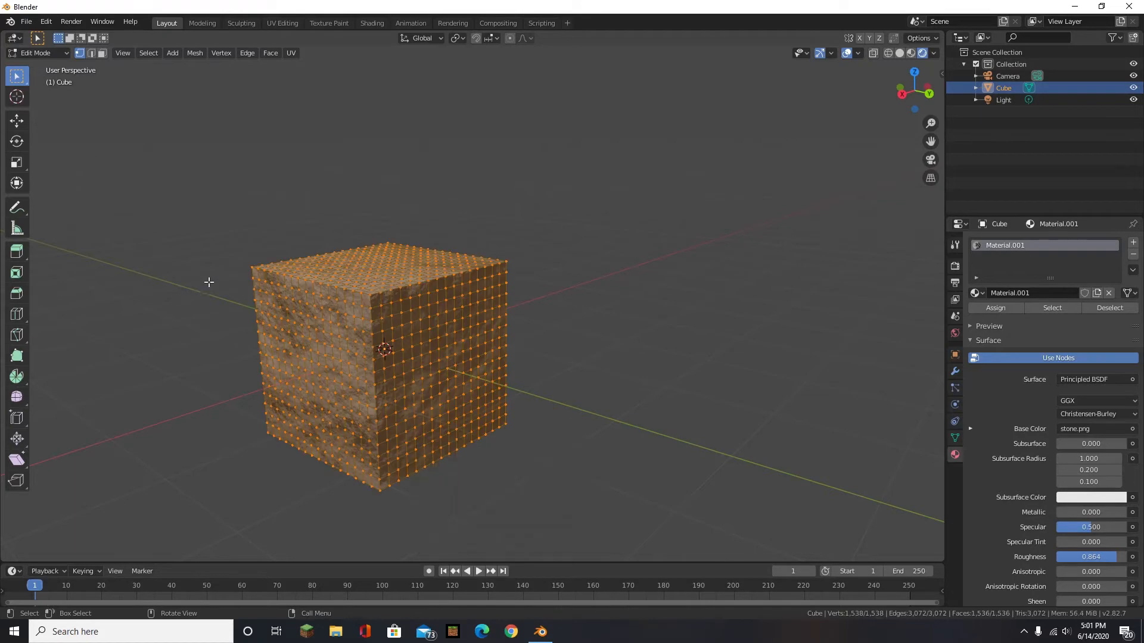
- Run Select Random on the cube's vertices at 20 percent with the action set to Deselect
middle_drag(209, 281, 261, 276)
scroll(444, 295, up, 6)
scroll(444, 295, down, 5)
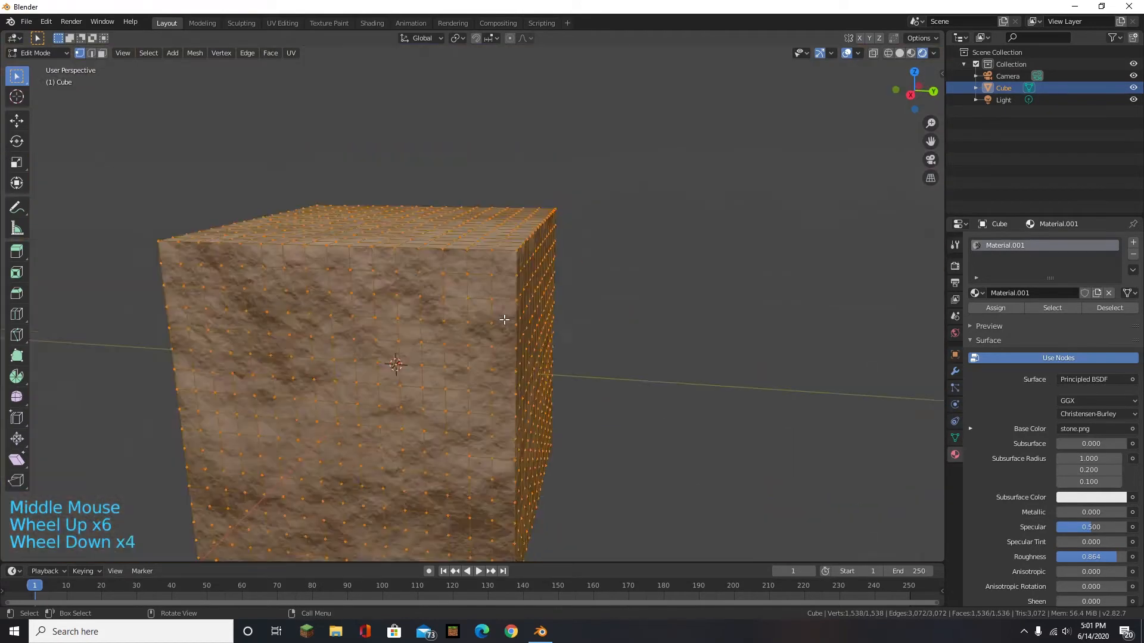
scroll(471, 283, up, 2)
middle_drag(471, 283, 156, 91)
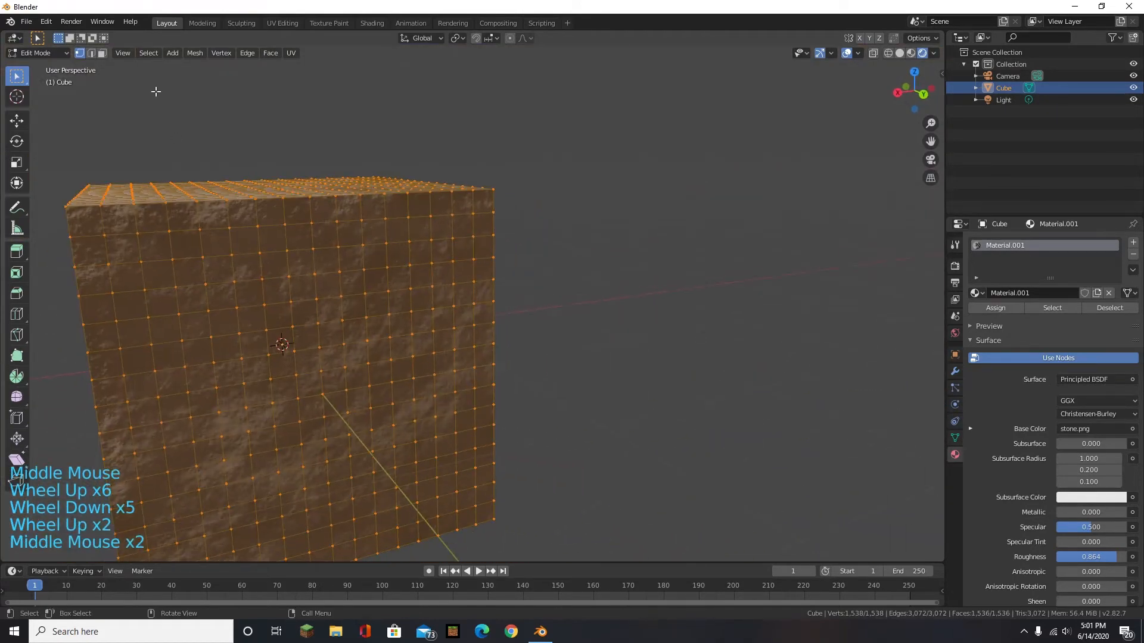
click(149, 53)
click(196, 136)
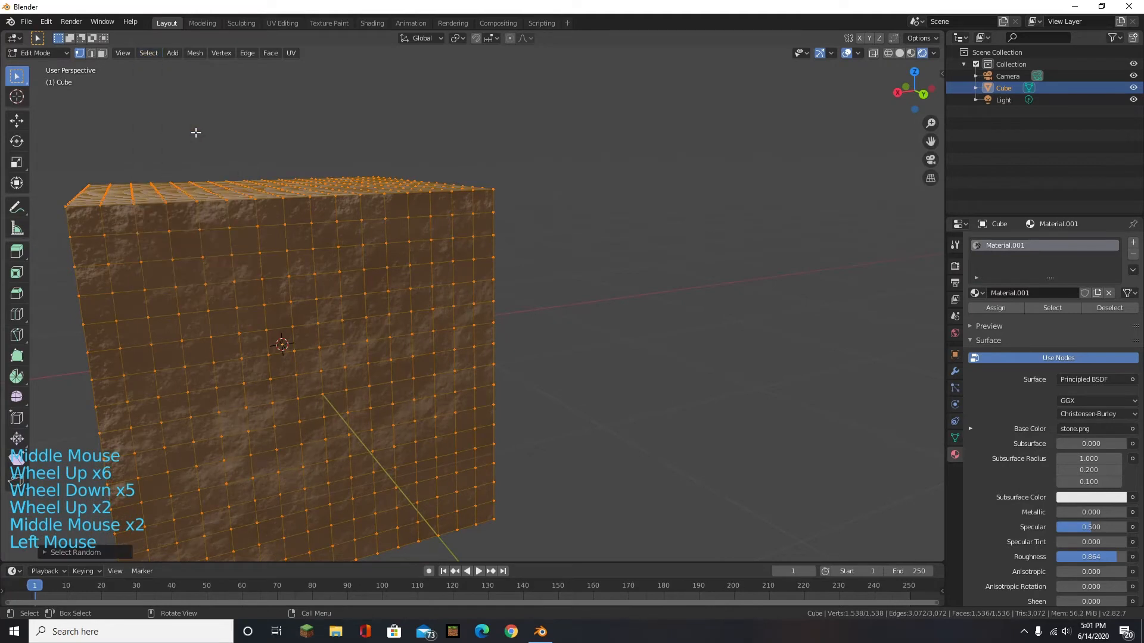
click(50, 554)
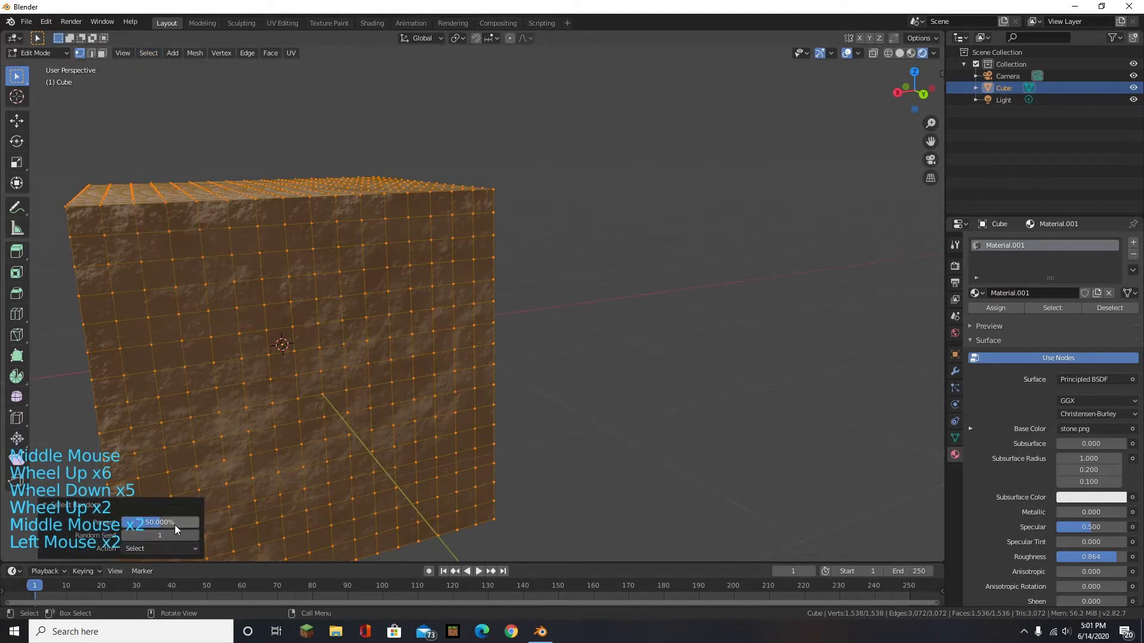
click(157, 526)
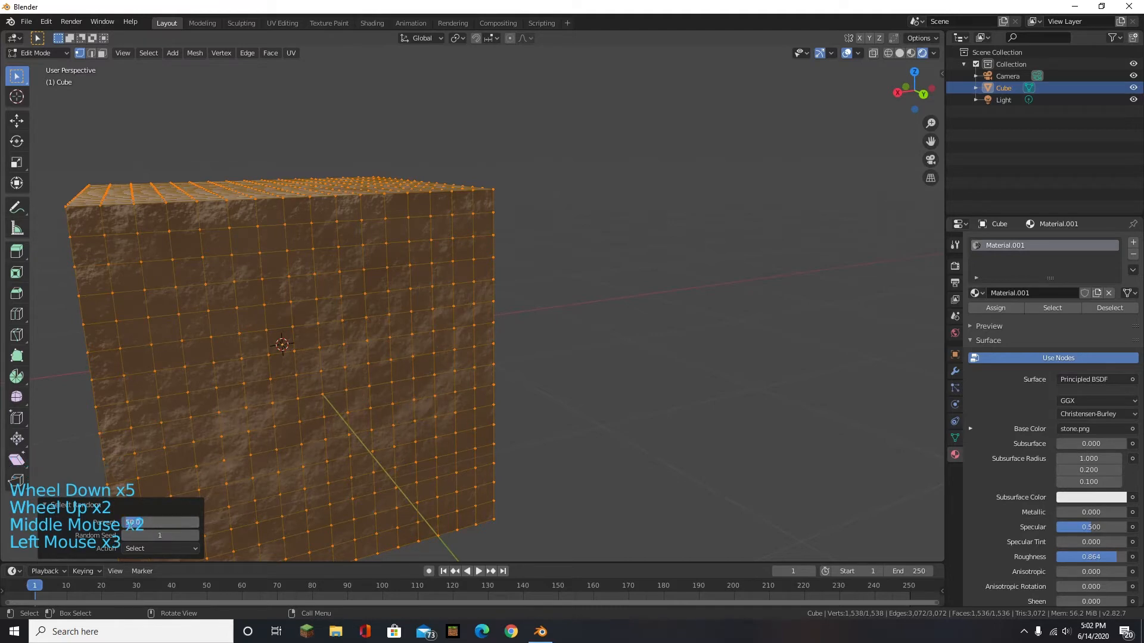
text(2)
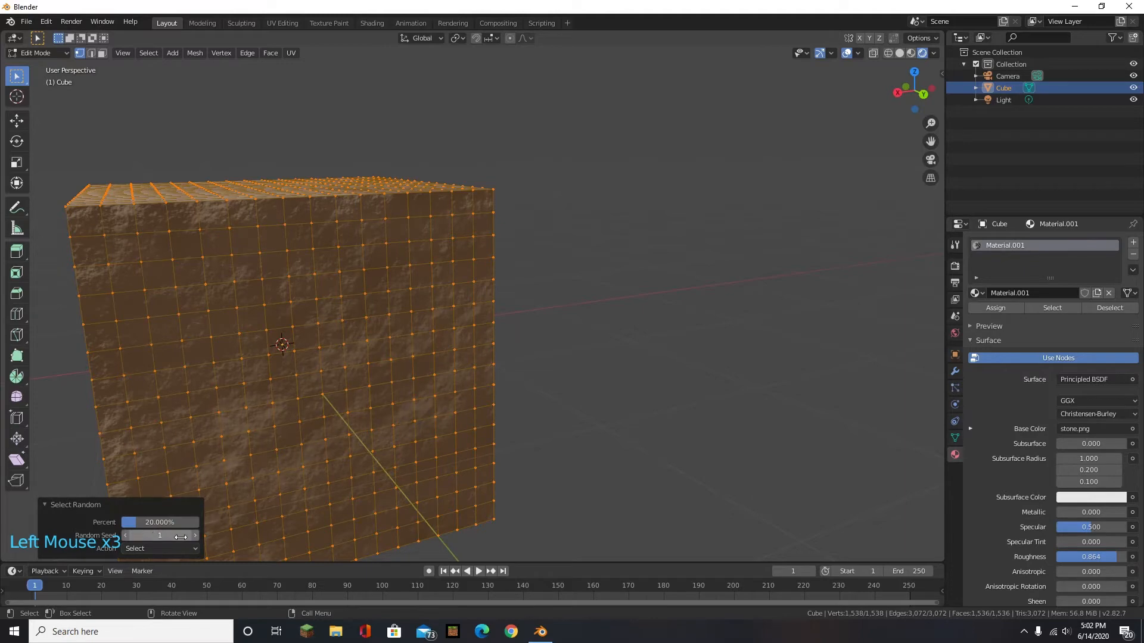
click(160, 549)
click(146, 574)
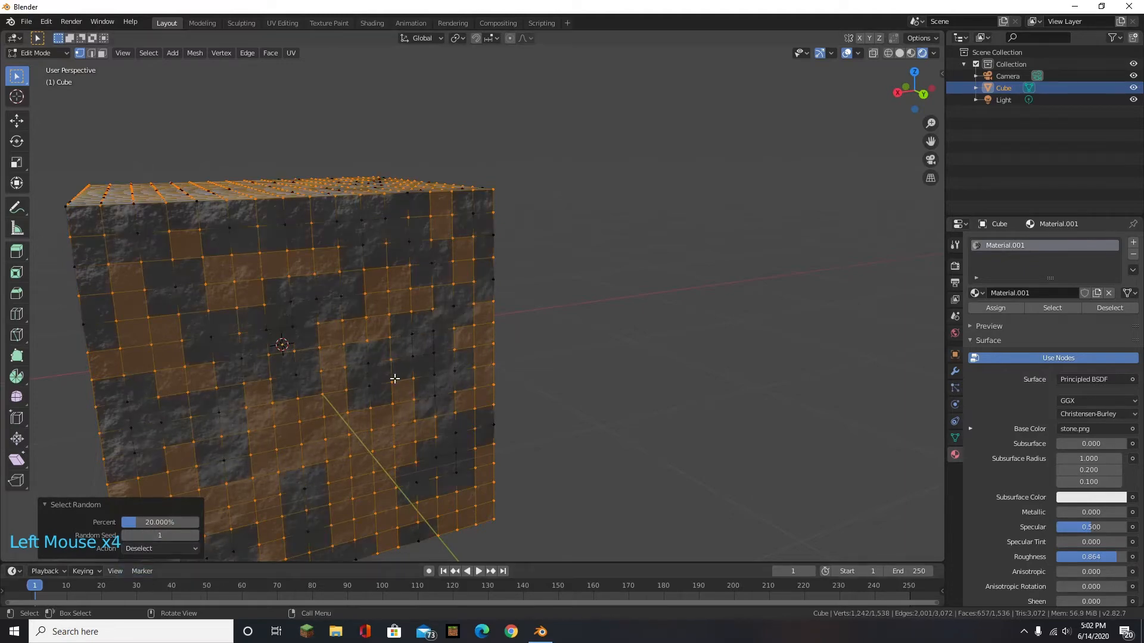
- Set the Select Random percentage to 7 percent, keeping the Deselect action
scroll(395, 379, down, 4)
scroll(394, 379, up, 3)
middle_drag(395, 379, 335, 320)
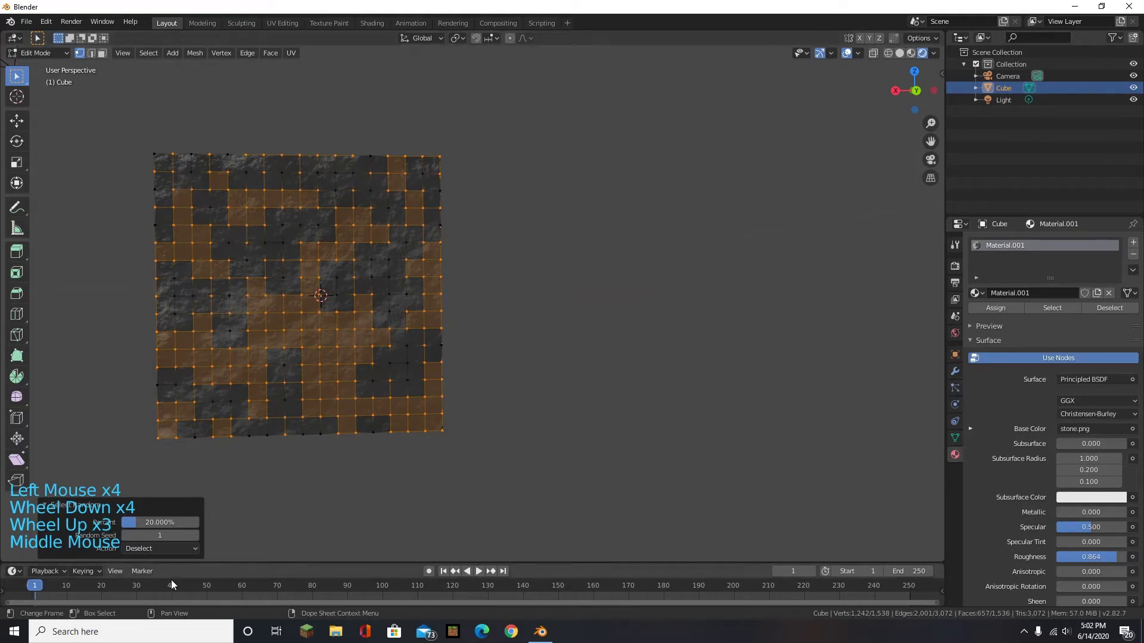
click(141, 523)
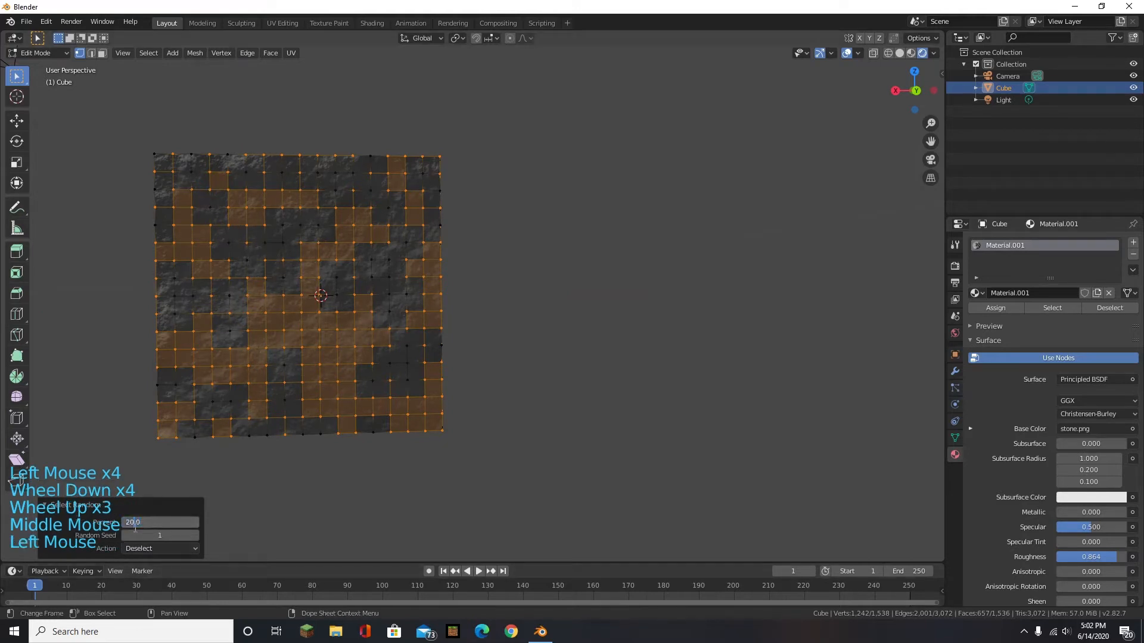
key(BackSpace)
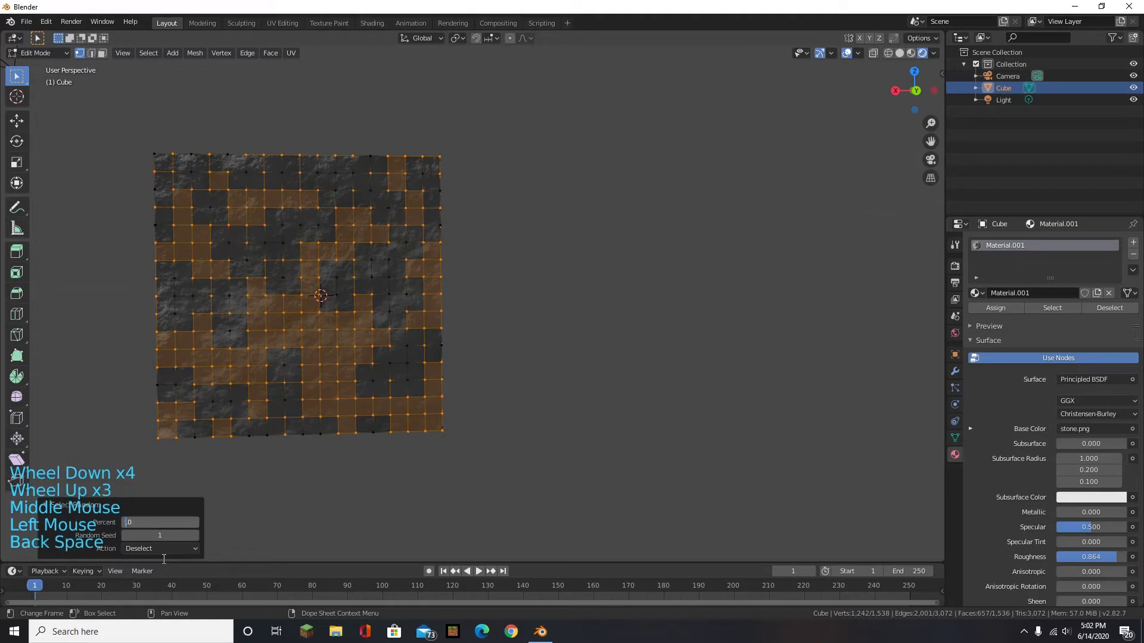
text(9)
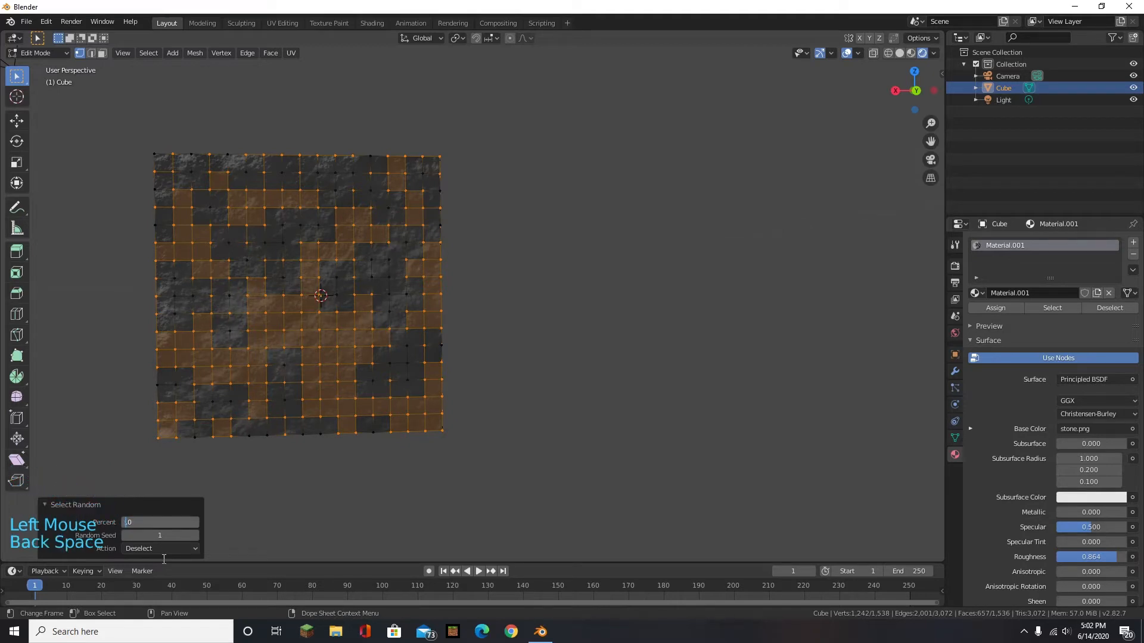
key(Return)
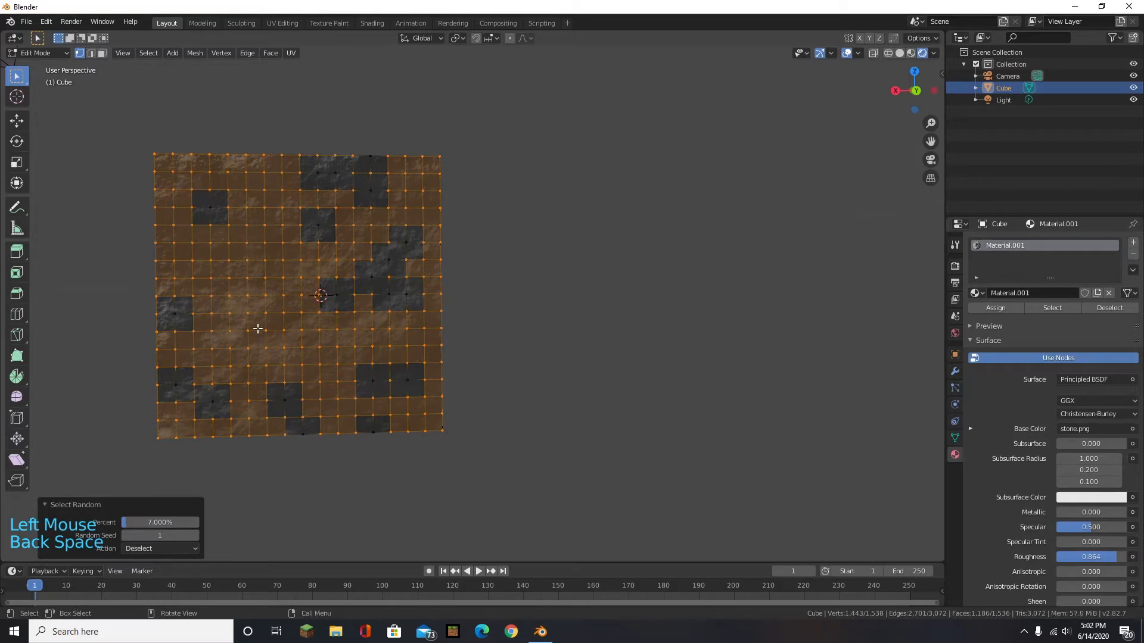
- Set the random seed of the Select Random operation to 9
middle_drag(164, 560, 176, 544)
click(195, 535)
click(195, 535)
click(195, 535)
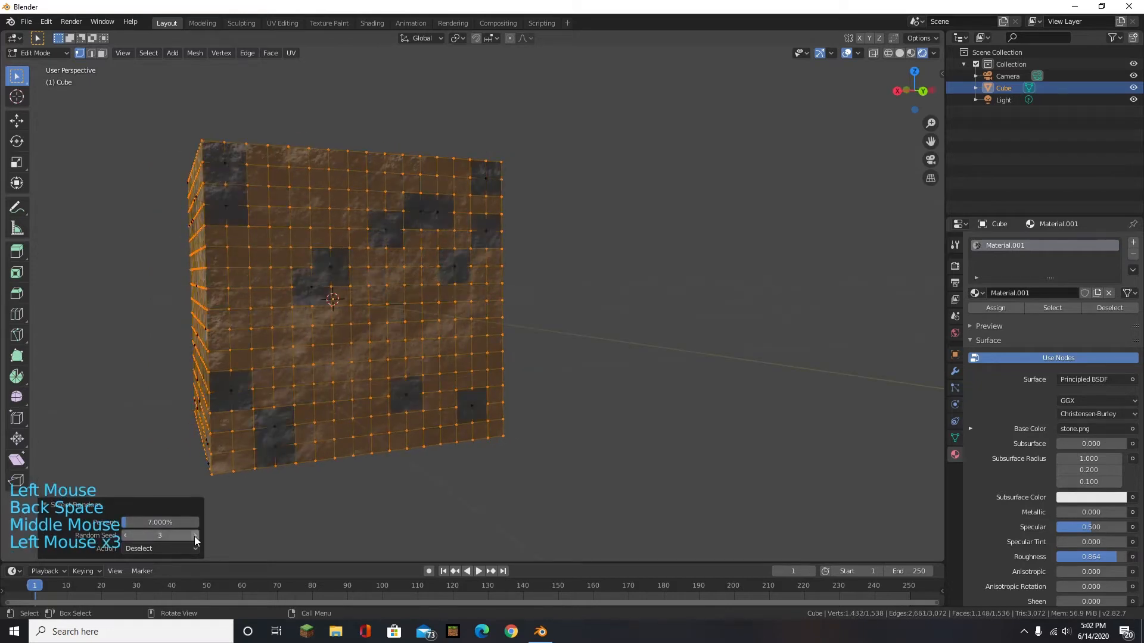
click(194, 536)
click(195, 536)
click(195, 535)
click(195, 536)
click(195, 535)
click(194, 535)
click(195, 535)
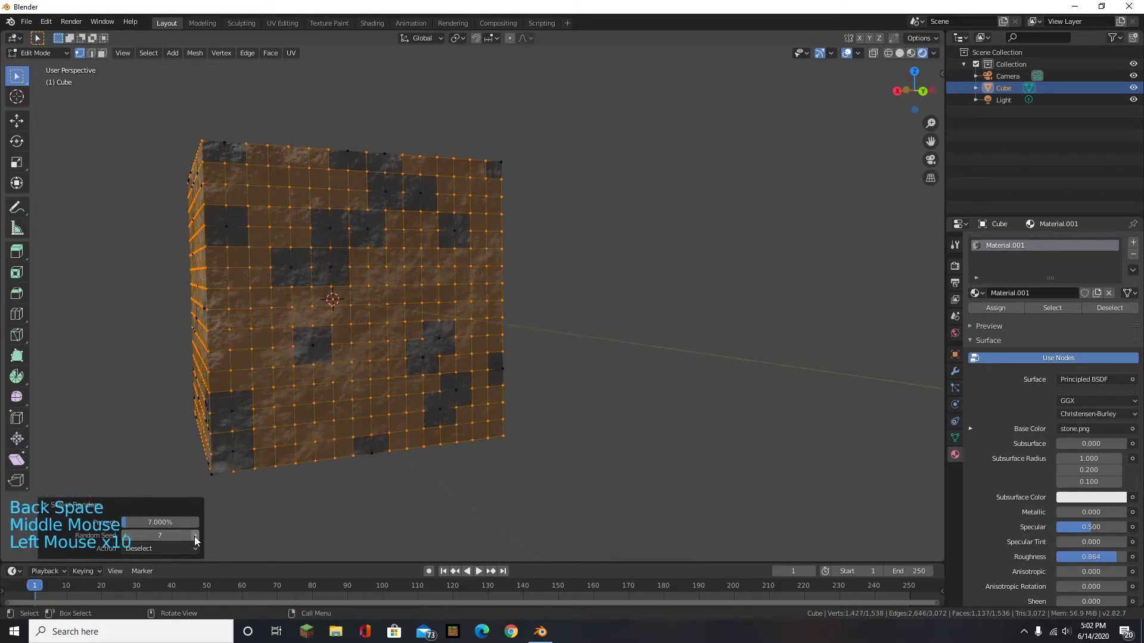
click(195, 536)
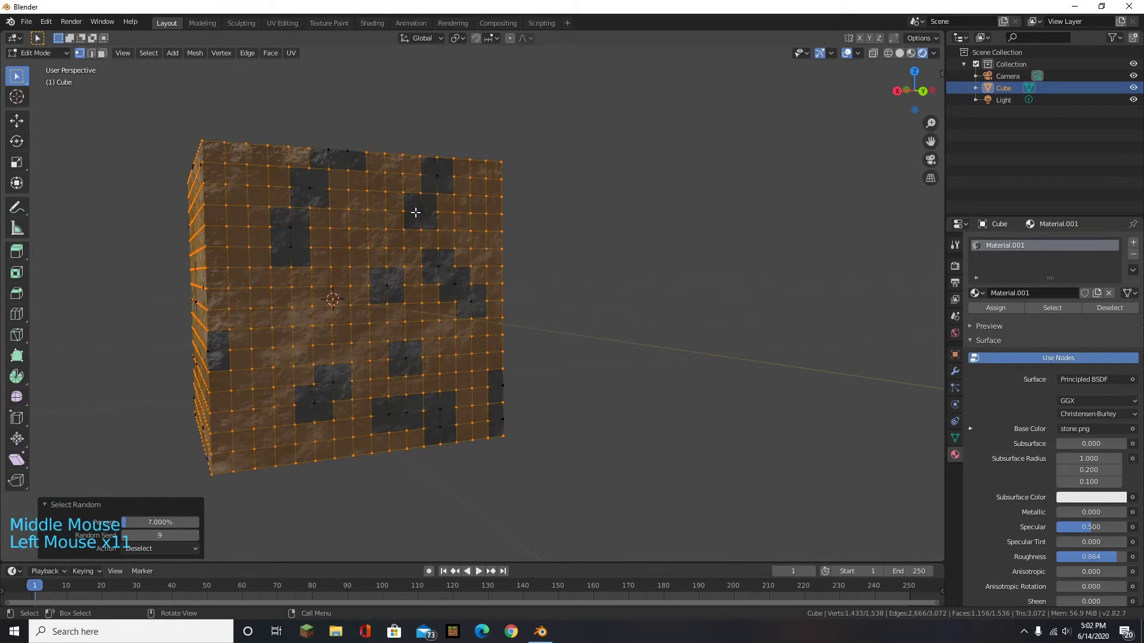
- Extrude the selected faces of the cube individually outward by 0.03 m
middle_drag(416, 213, 439, 251)
middle_drag(591, 375, 491, 335)
middle_drag(384, 303, 429, 312)
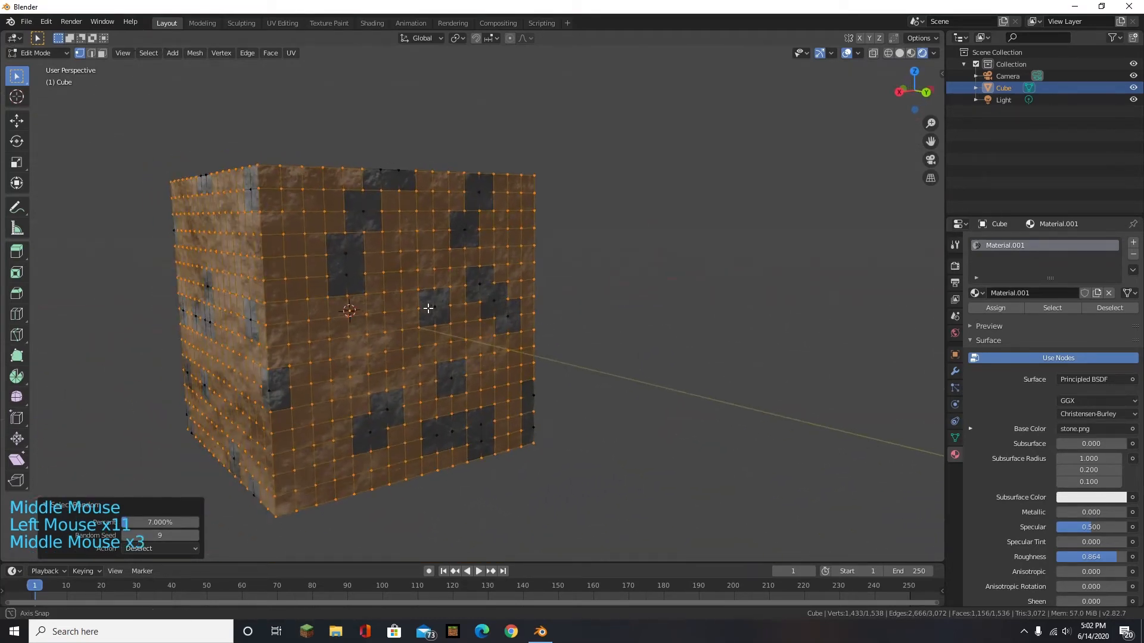
key(alt+e)
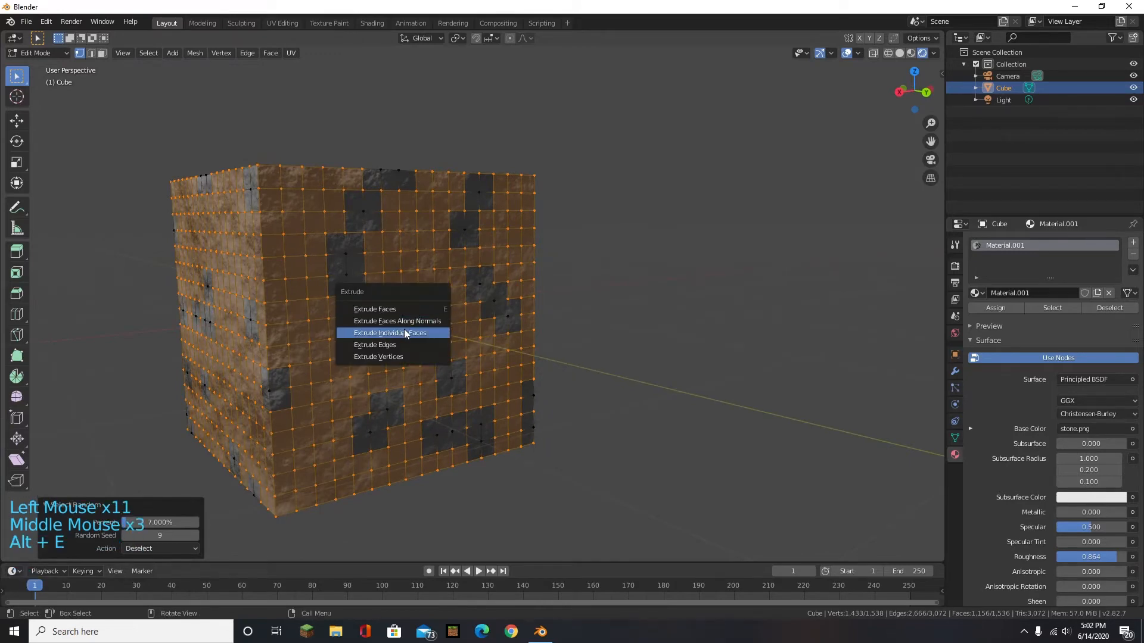
click(416, 335)
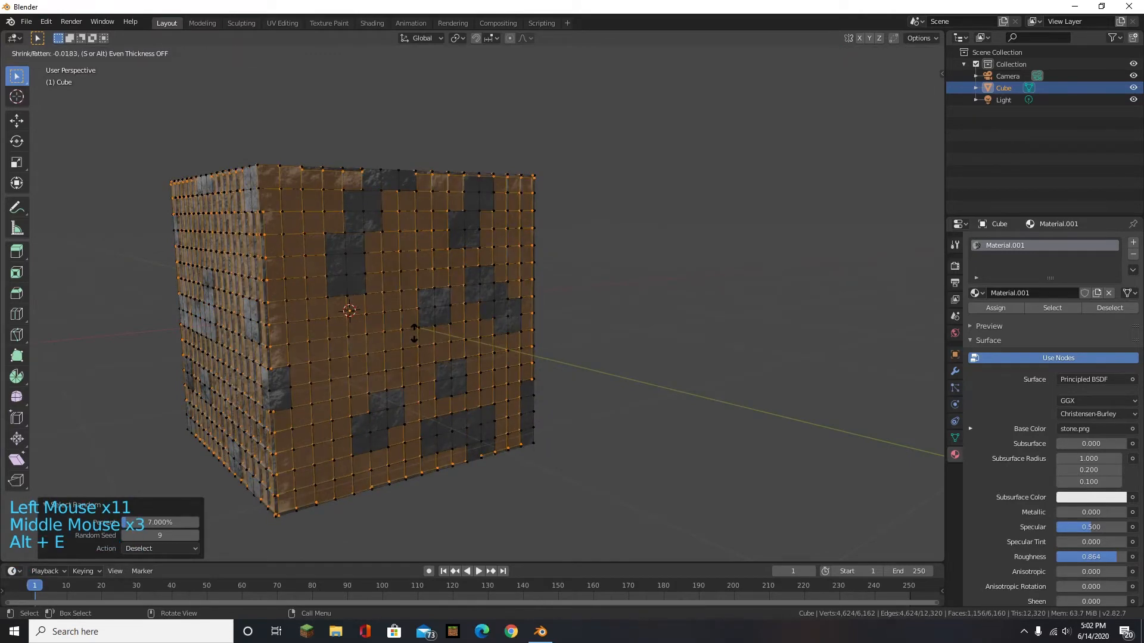
text(0.0)
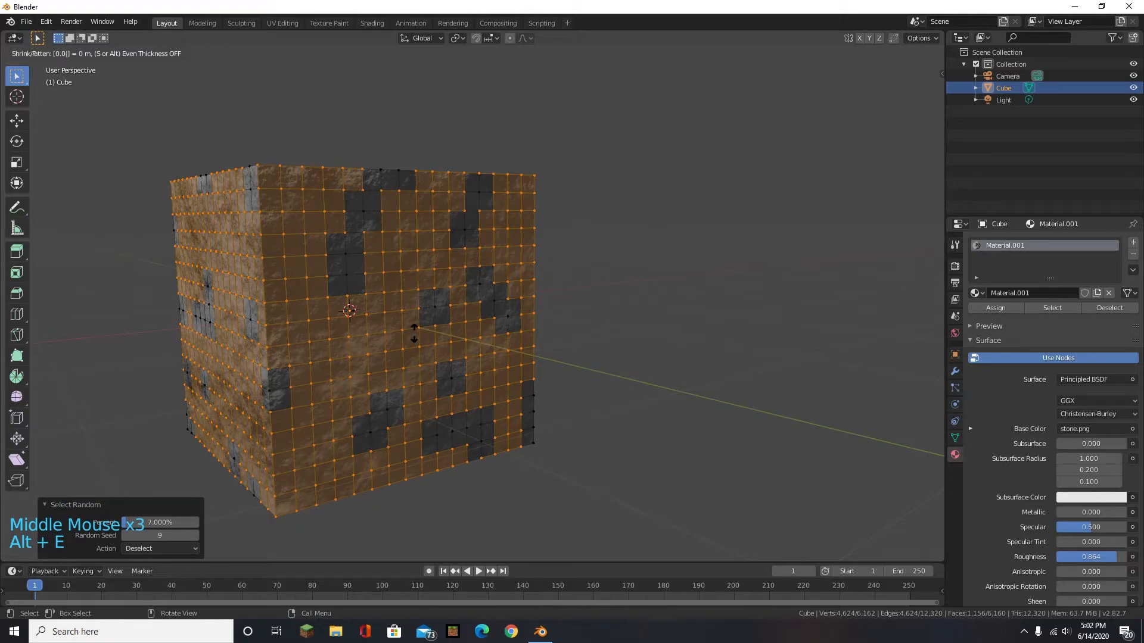
text(3)
key(Return)
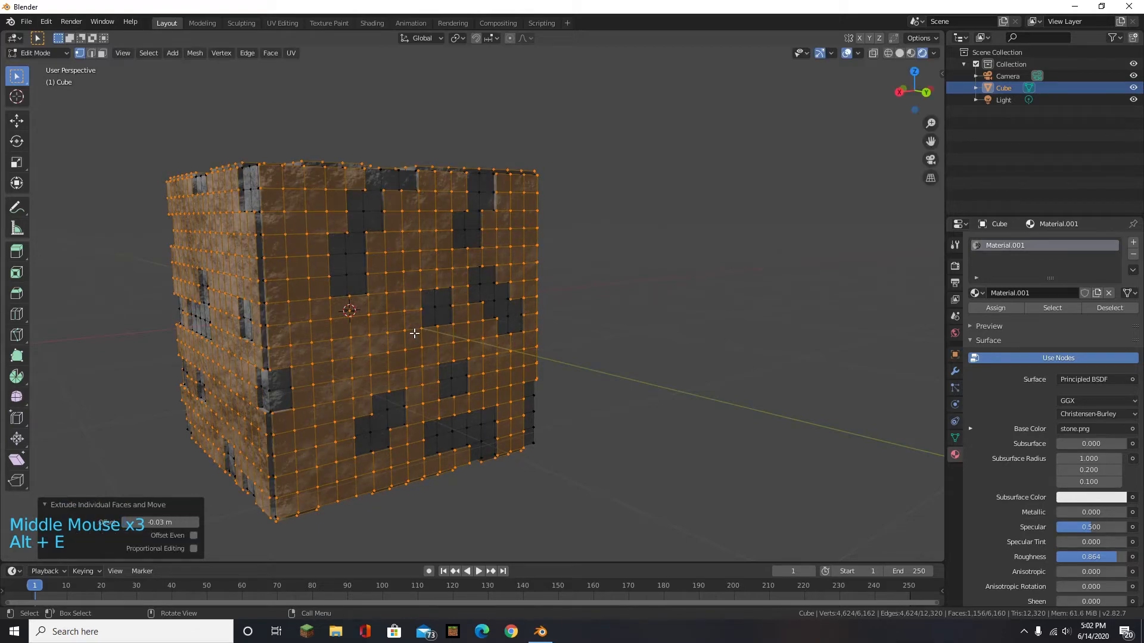
- Run Select Random on the extruded faces' geometry at 7 percent with the action set to Deselect
middle_drag(401, 282, 454, 282)
scroll(565, 240, up, 4)
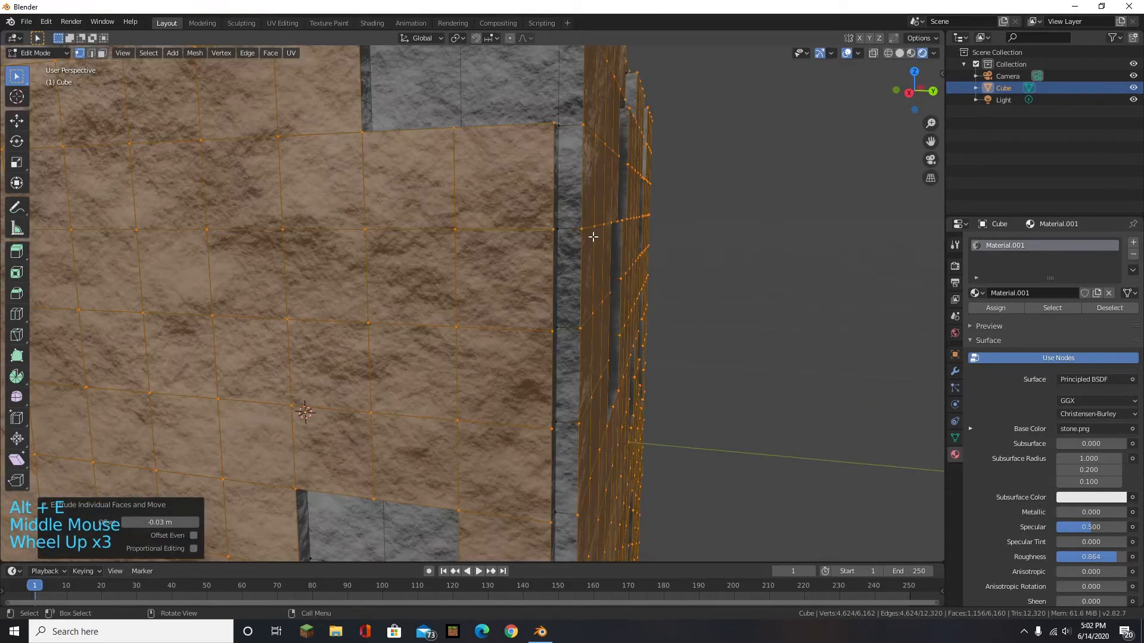
middle_drag(584, 237, 480, 224)
scroll(623, 283, down, 6)
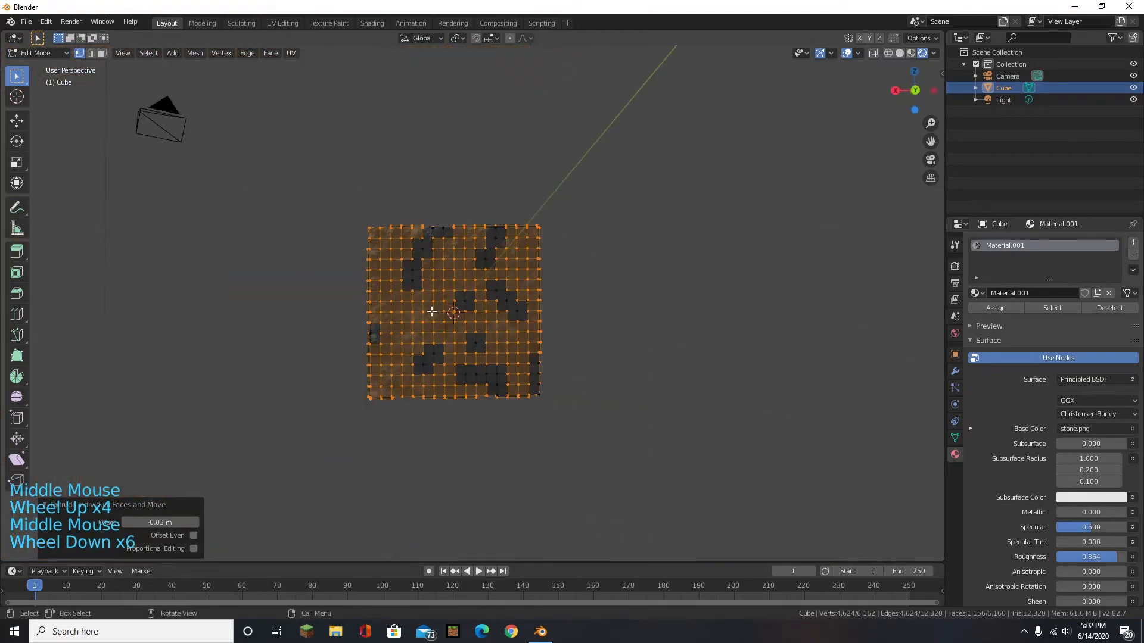
scroll(623, 284, up, 2)
click(153, 56)
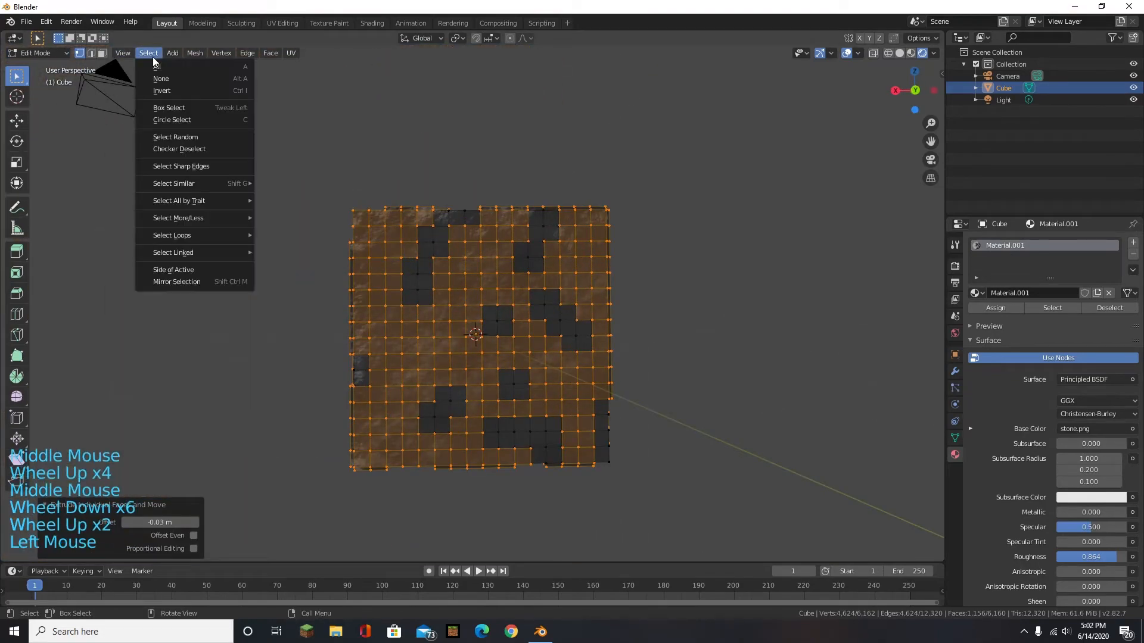
click(145, 55)
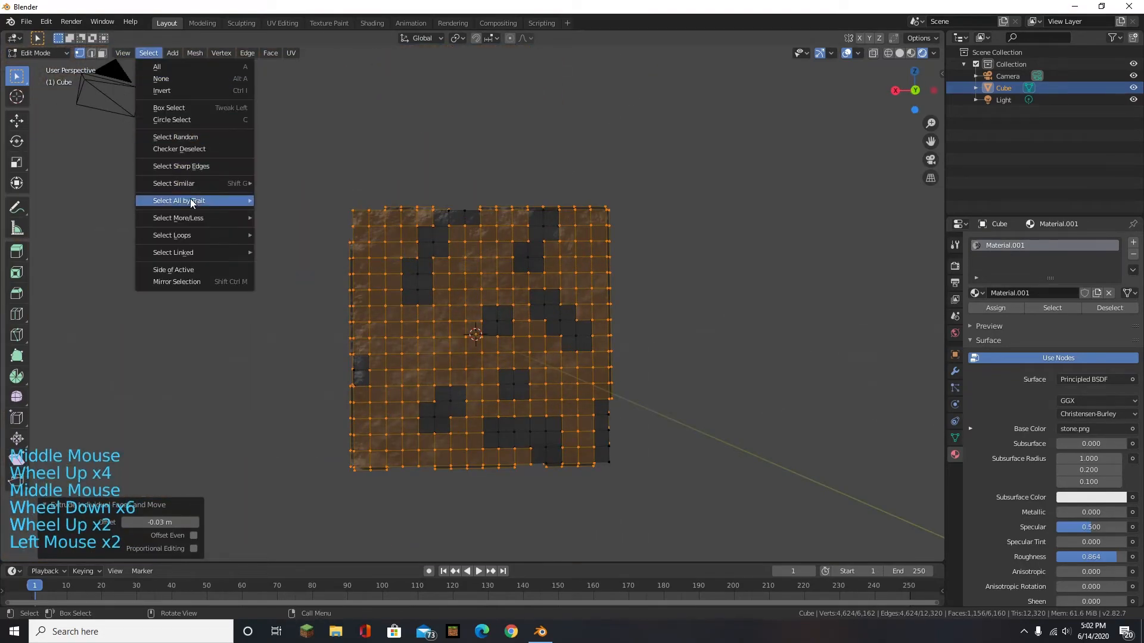
mouse_move(192, 235)
click(178, 137)
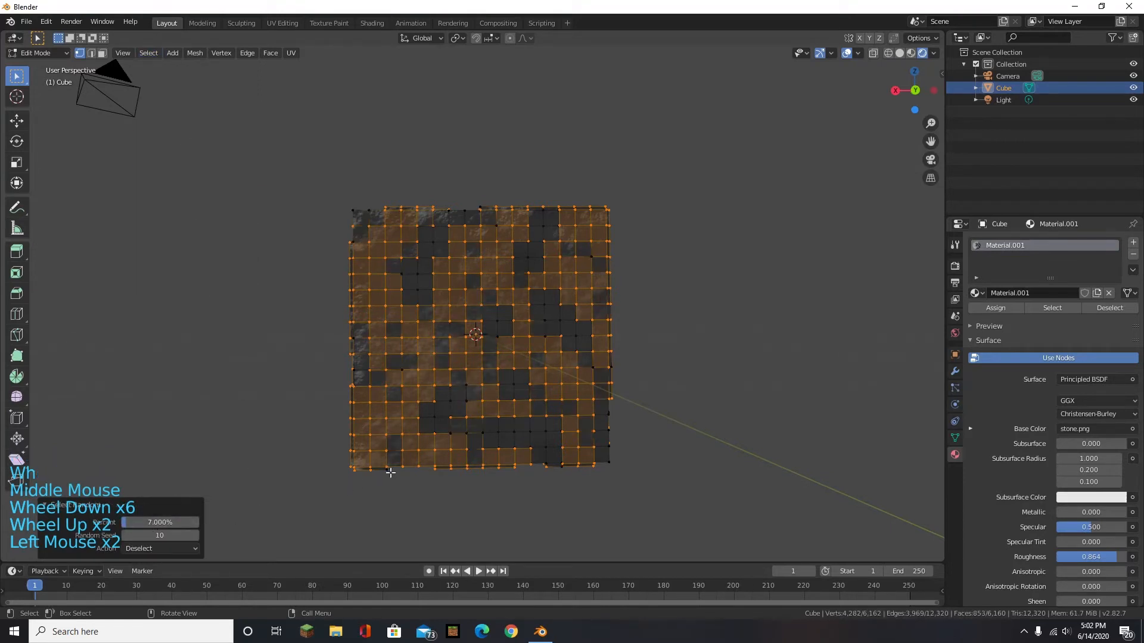
- Extrude the faces that are still selected individually outward by 0.02 m
key(alt+e)
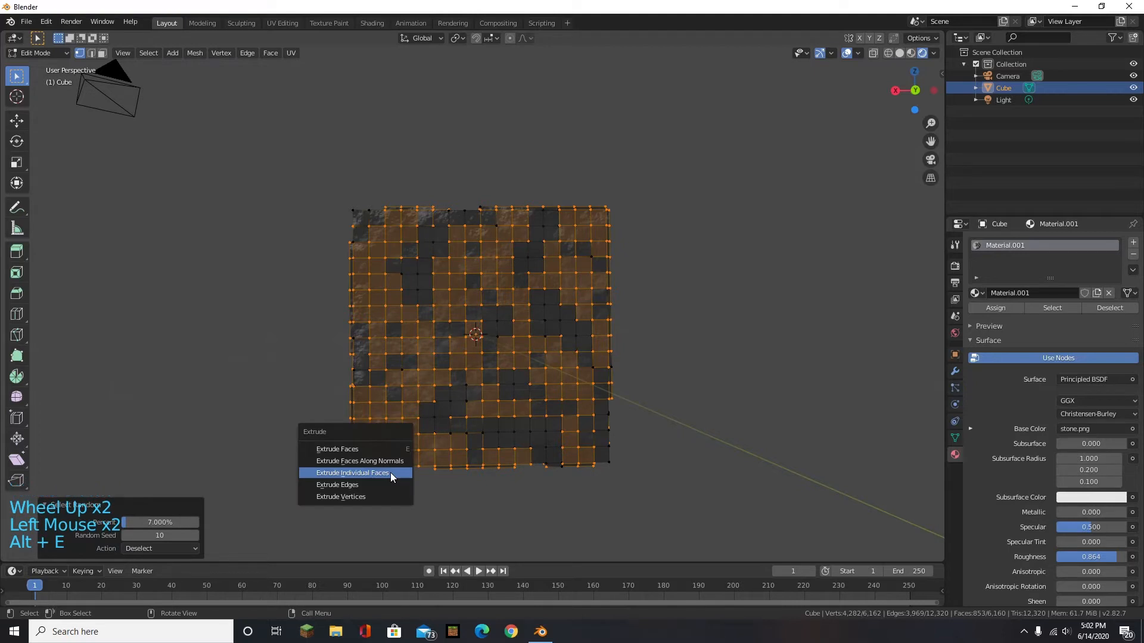
click(391, 473)
text(0.0)
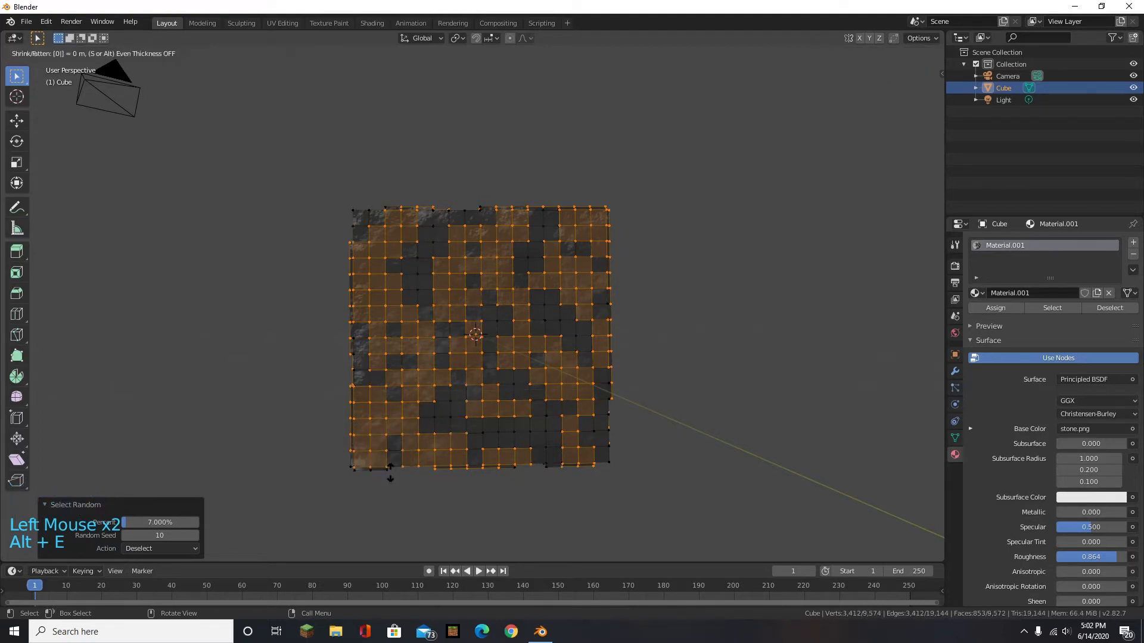
text(2)
key(Return)
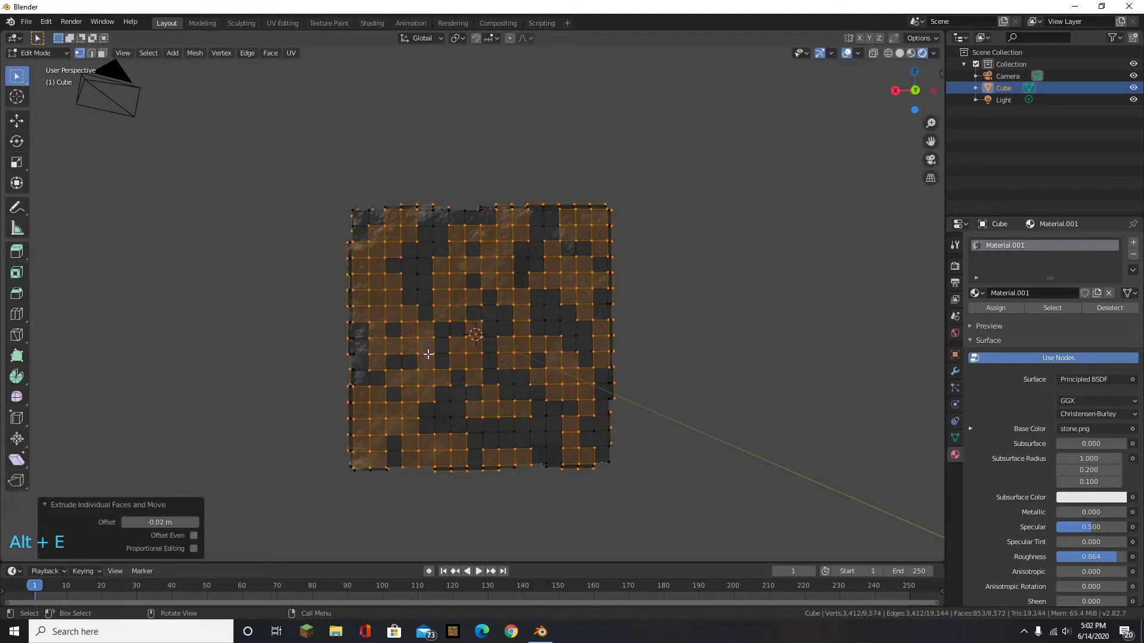
- Run Select Random on the current selection at 15 percent with the action set to Deselect
middle_drag(427, 354, 465, 357)
click(145, 54)
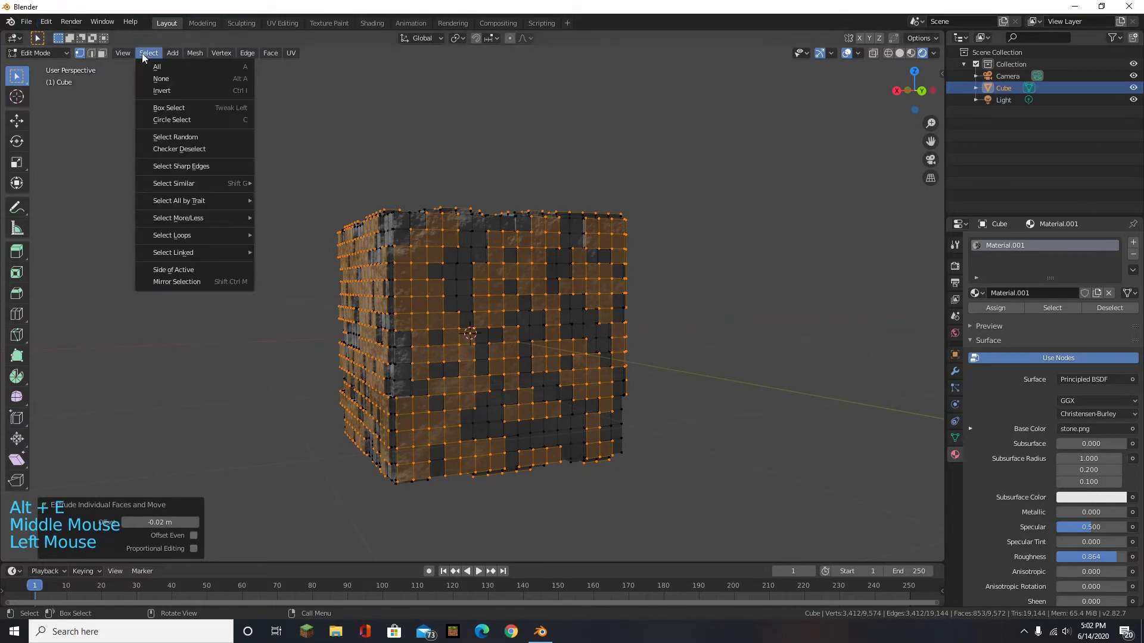
click(176, 137)
double_click(151, 521)
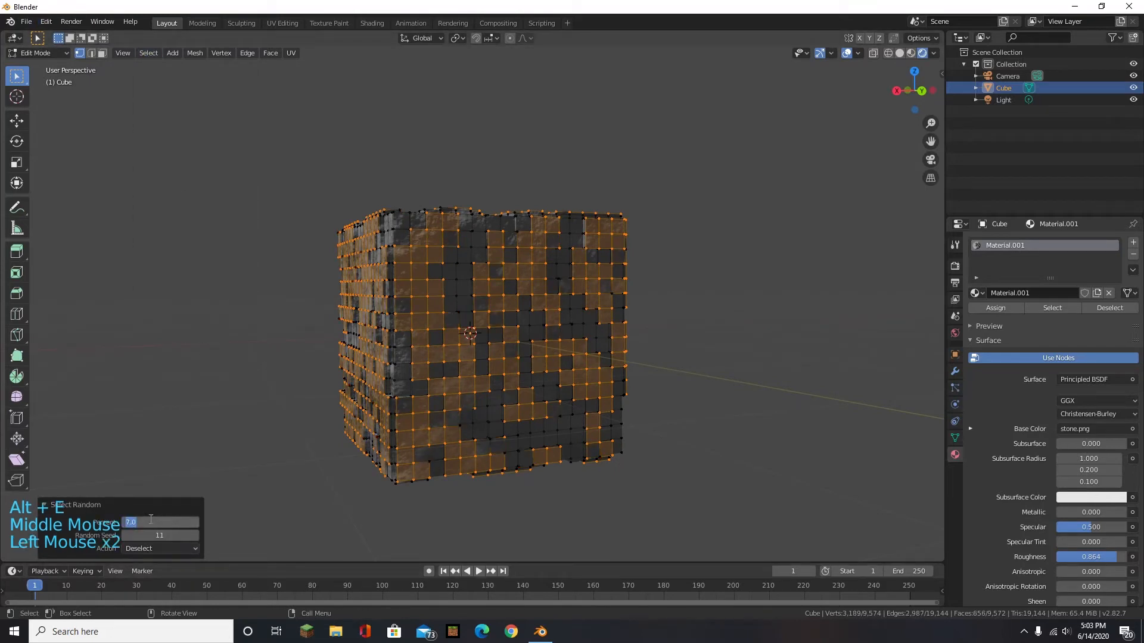
click(131, 526)
text(15)
key(Return)
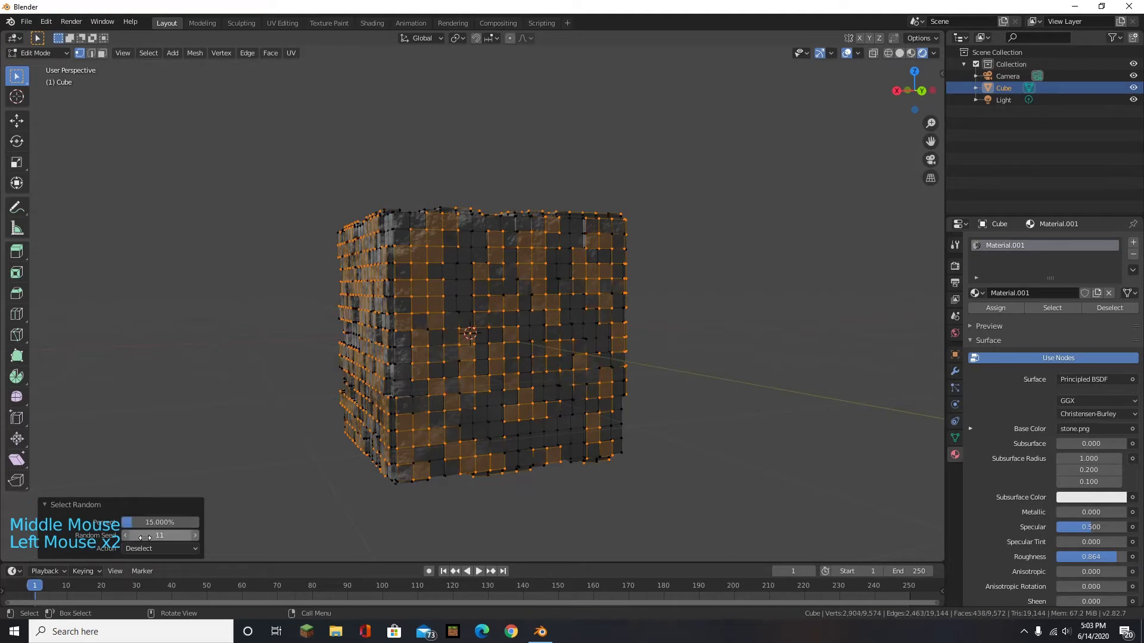
- Extrude the faces left after the 15 percent deselection individually outward by 0.02 m
key(alt+e)
click(313, 530)
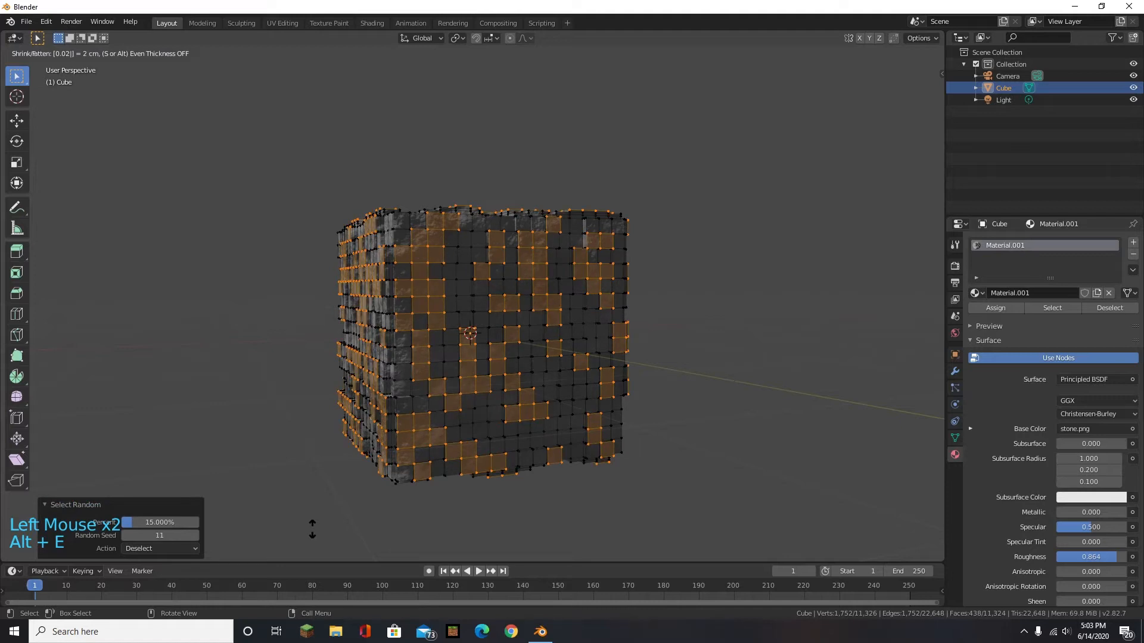
click(313, 529)
- Run Select Random on the current selection at 20 percent with the action set to Deselect
click(153, 55)
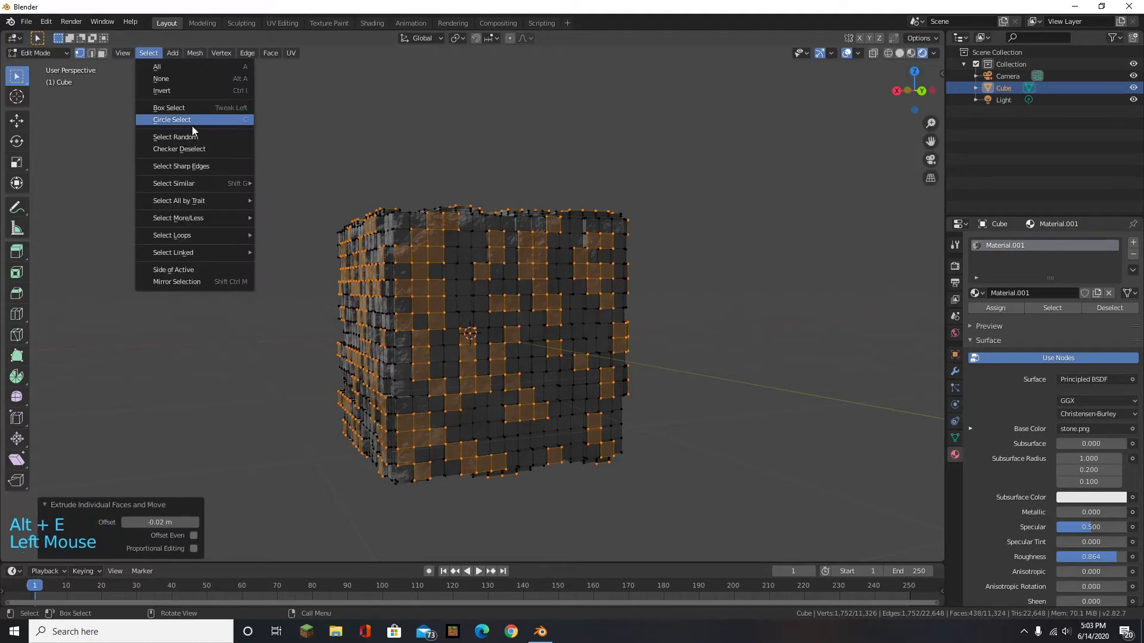
click(190, 136)
click(149, 535)
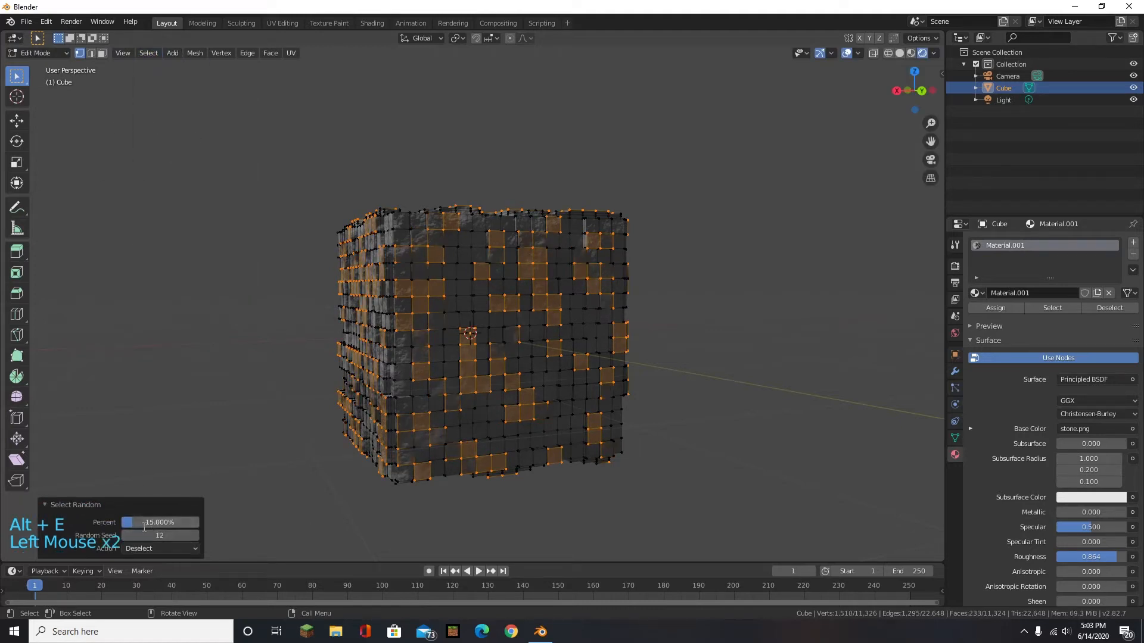
key(BackSpace)
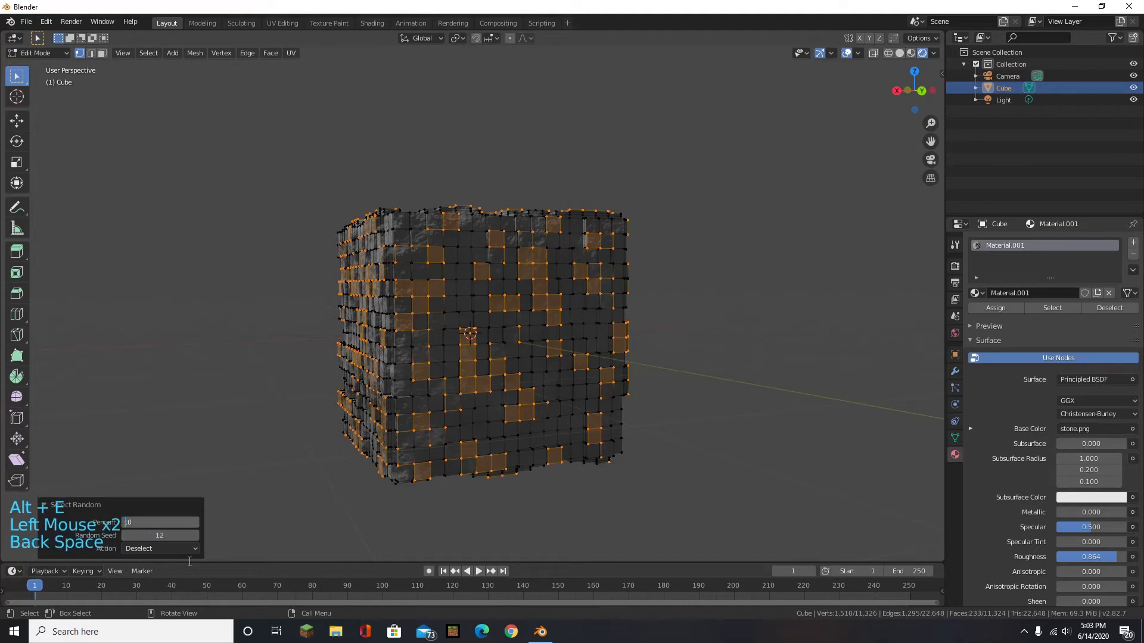
key(Return)
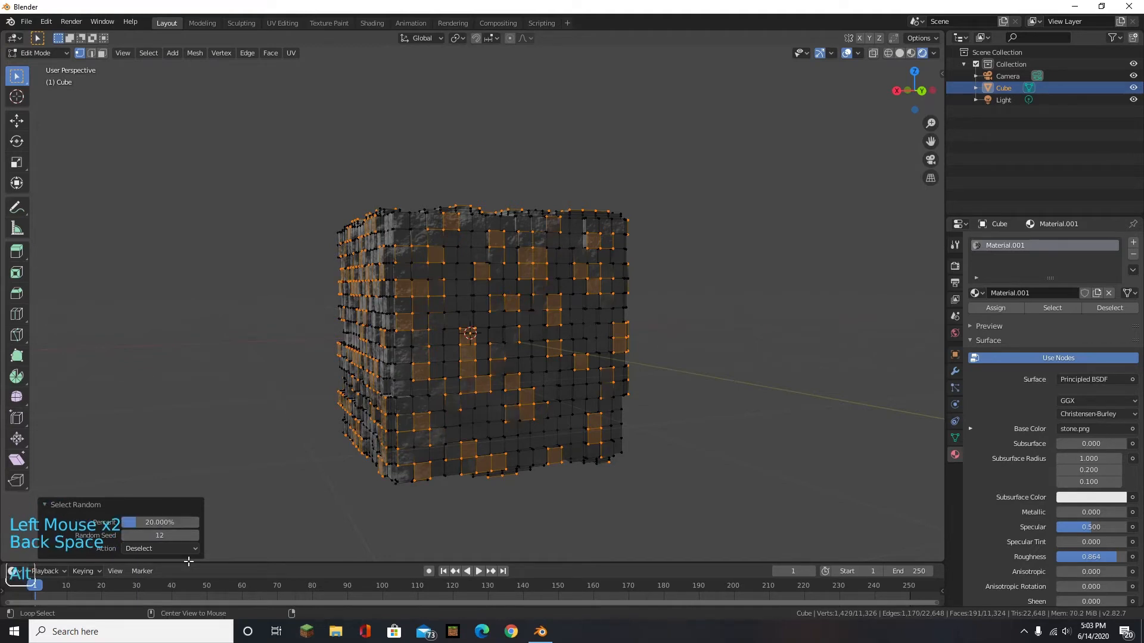
- Extrude the faces left after the 20 percent deselection individually outward by 0.02 m
key(alt+e)
click(189, 562)
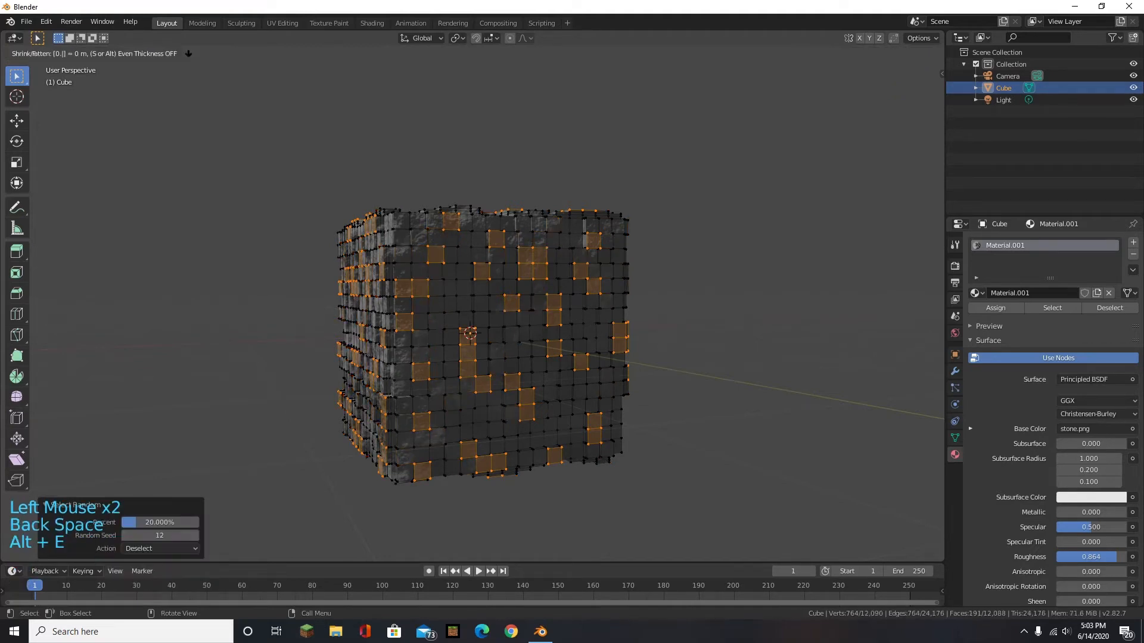
click(189, 53)
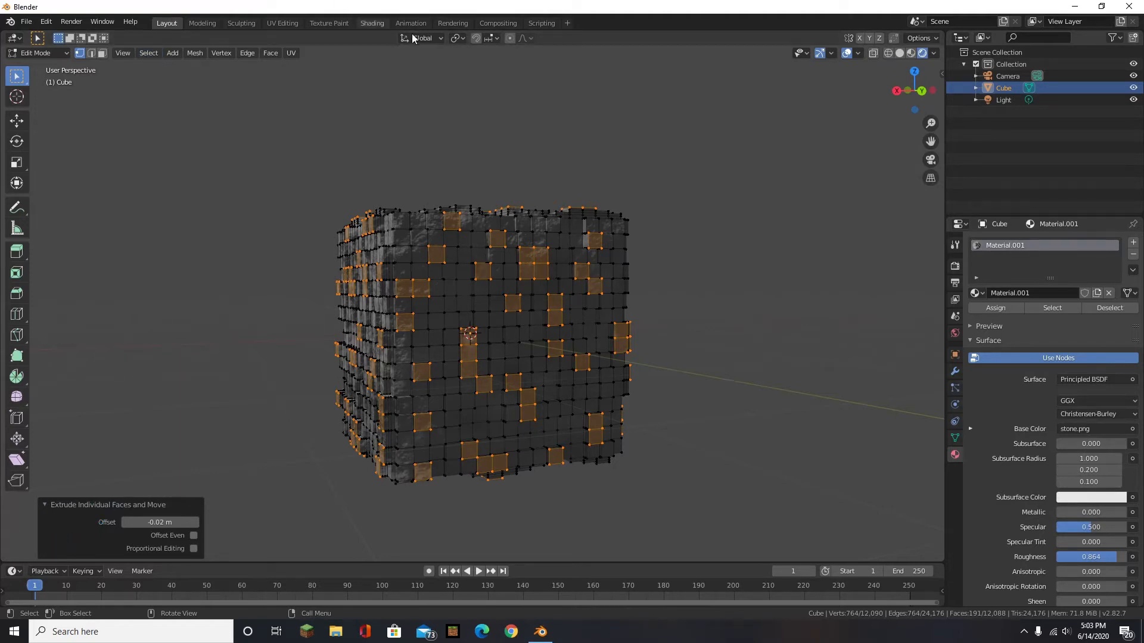
- Randomly deselect 25 percent of the current selection and extrude the remaining selected faces individually
click(149, 53)
click(198, 149)
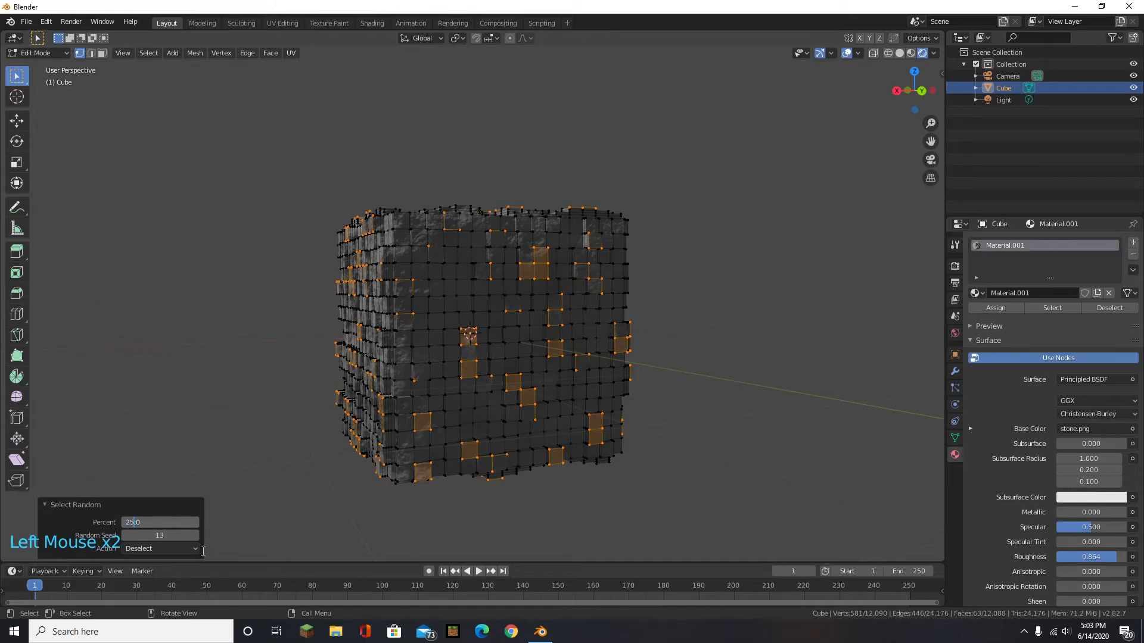
key(alt+e)
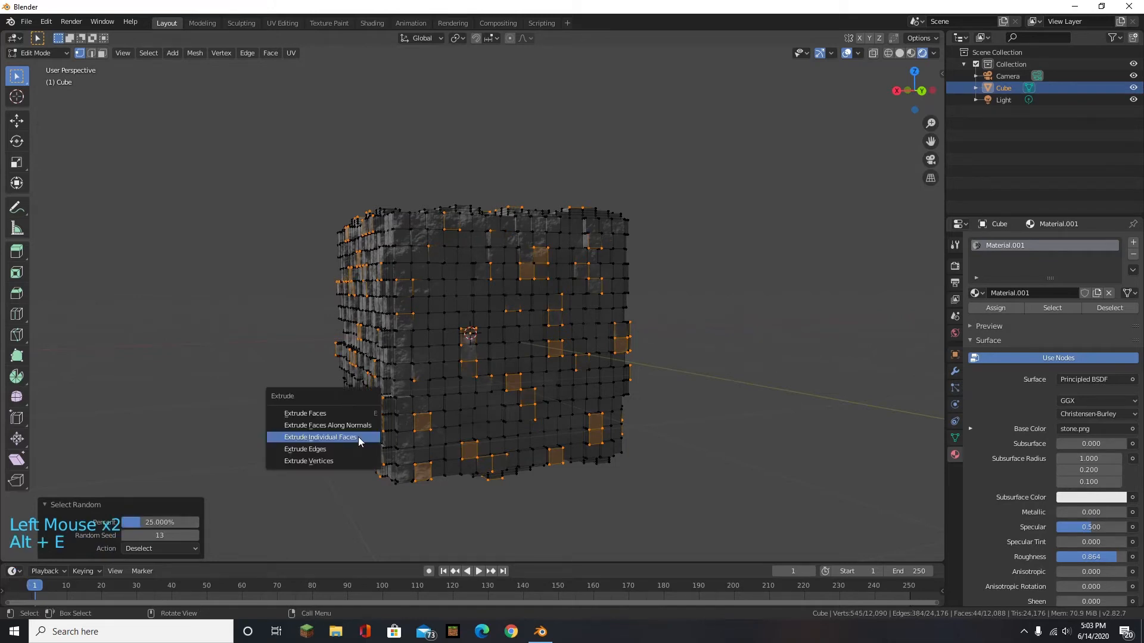
click(358, 437)
key(0)
key(period)
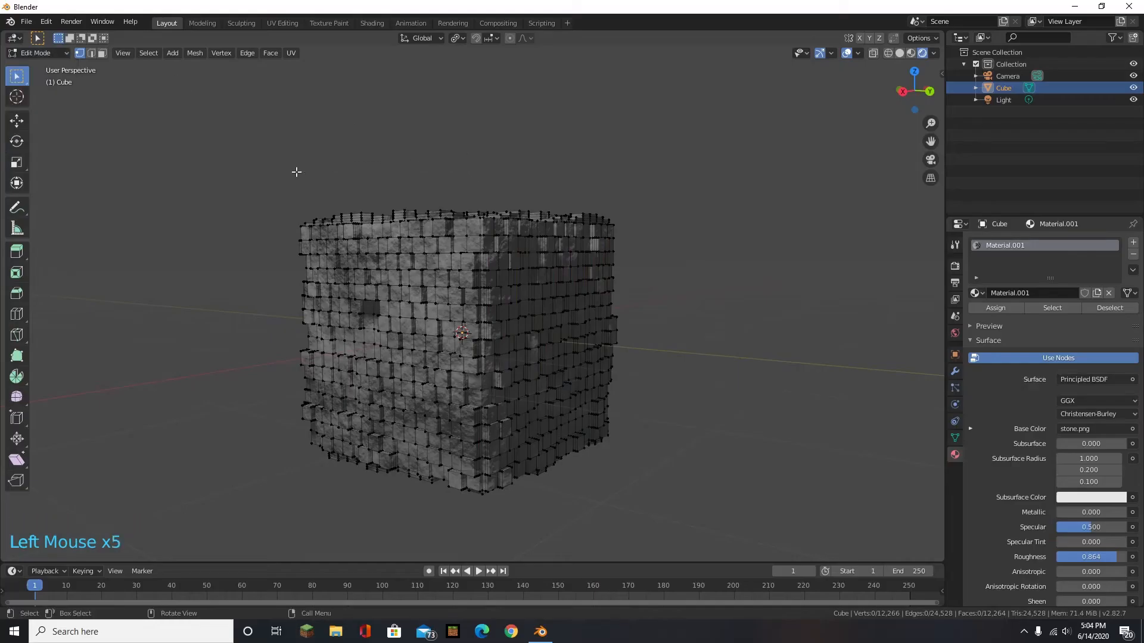
- Switch the cube from Edit Mode to Object Mode and view its roughened stone surface up close
middle_drag(296, 171, 489, 143)
click(38, 53)
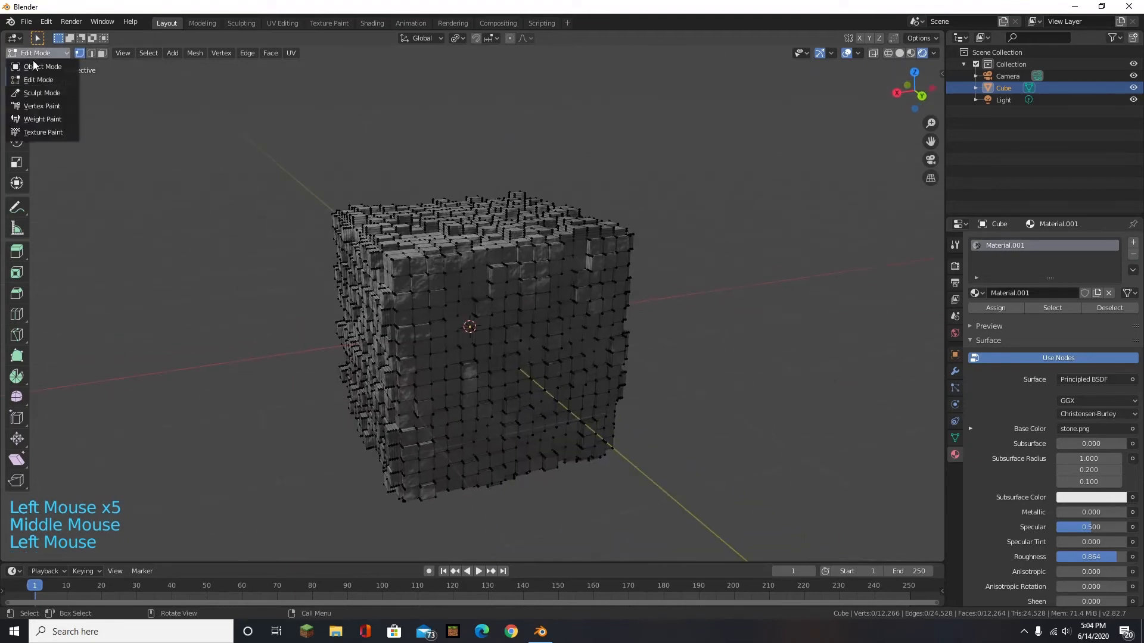
click(29, 66)
middle_drag(329, 309, 373, 327)
scroll(492, 244, up, 3)
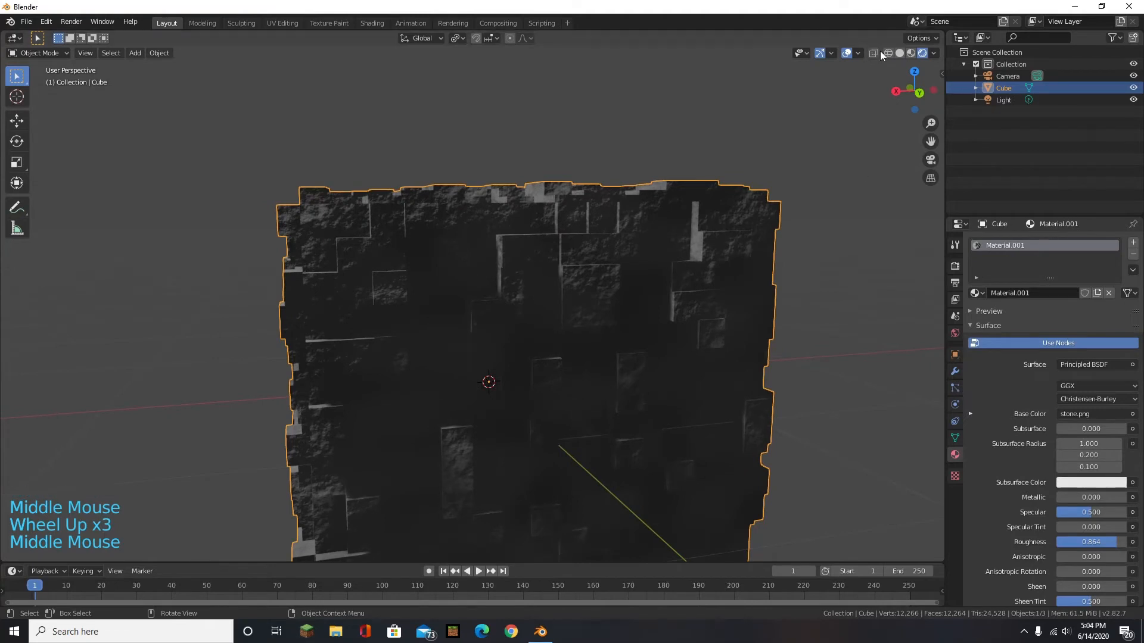
- Set the world background color to black and check the block through the scene camera
click(954, 335)
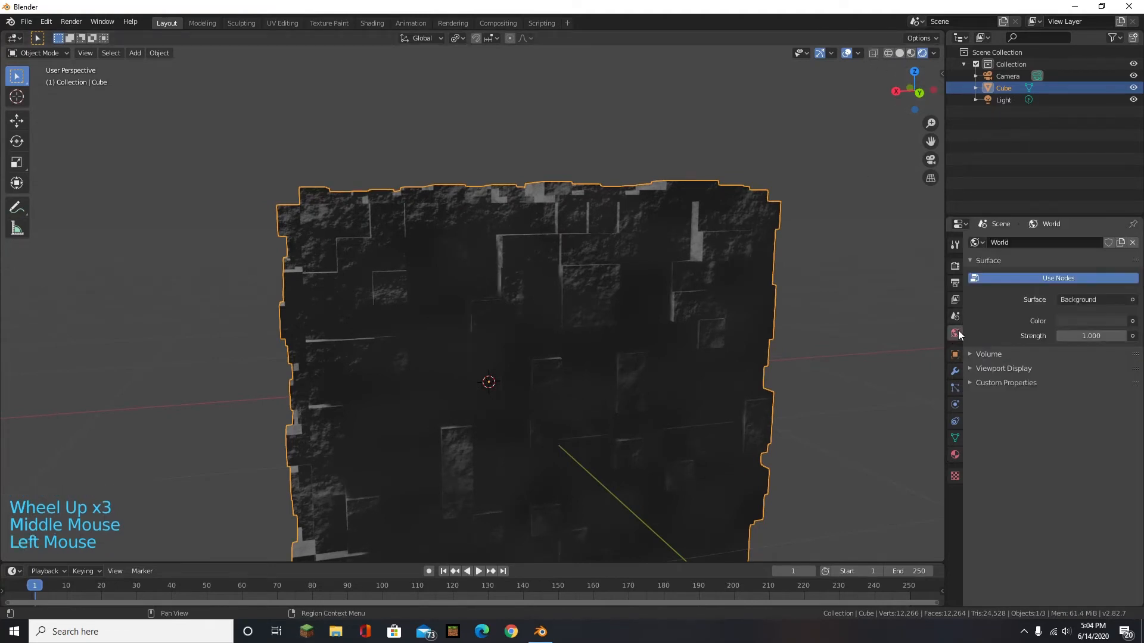
click(1088, 318)
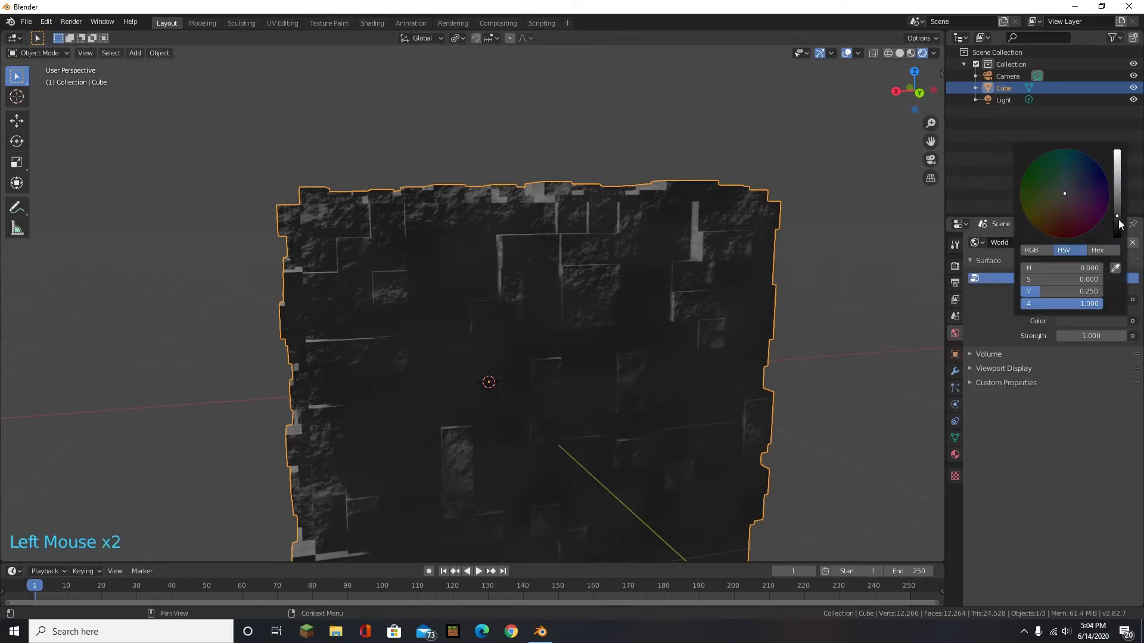
drag(1119, 224, 1110, 237)
scroll(252, 152, down, 3)
middle_drag(252, 152, 277, 185)
scroll(276, 184, up, 1)
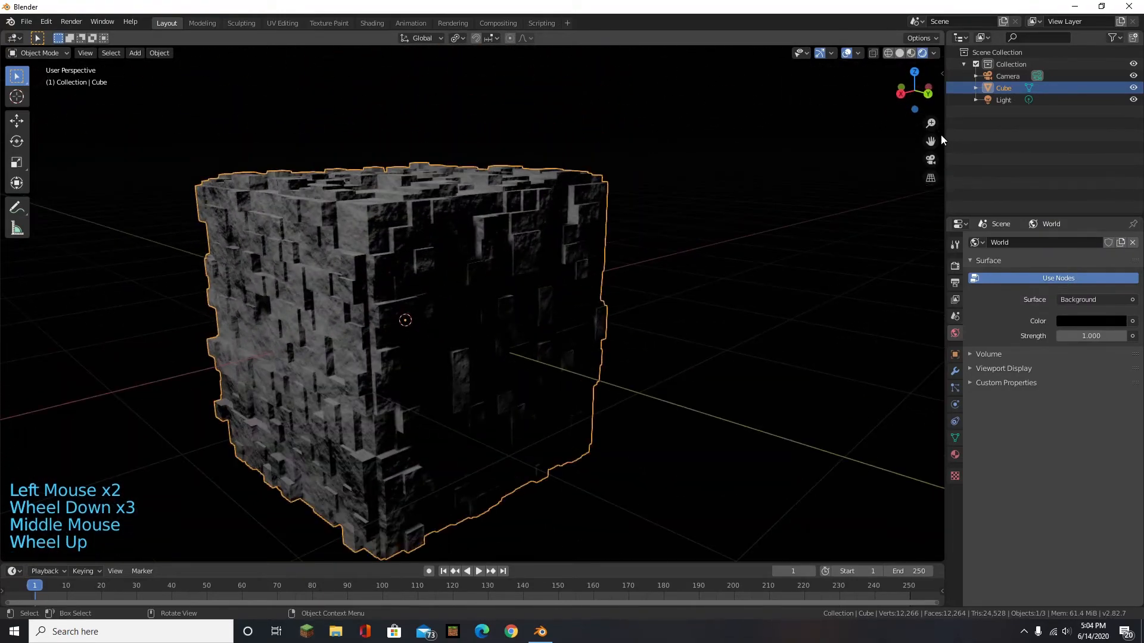
click(938, 146)
click(929, 159)
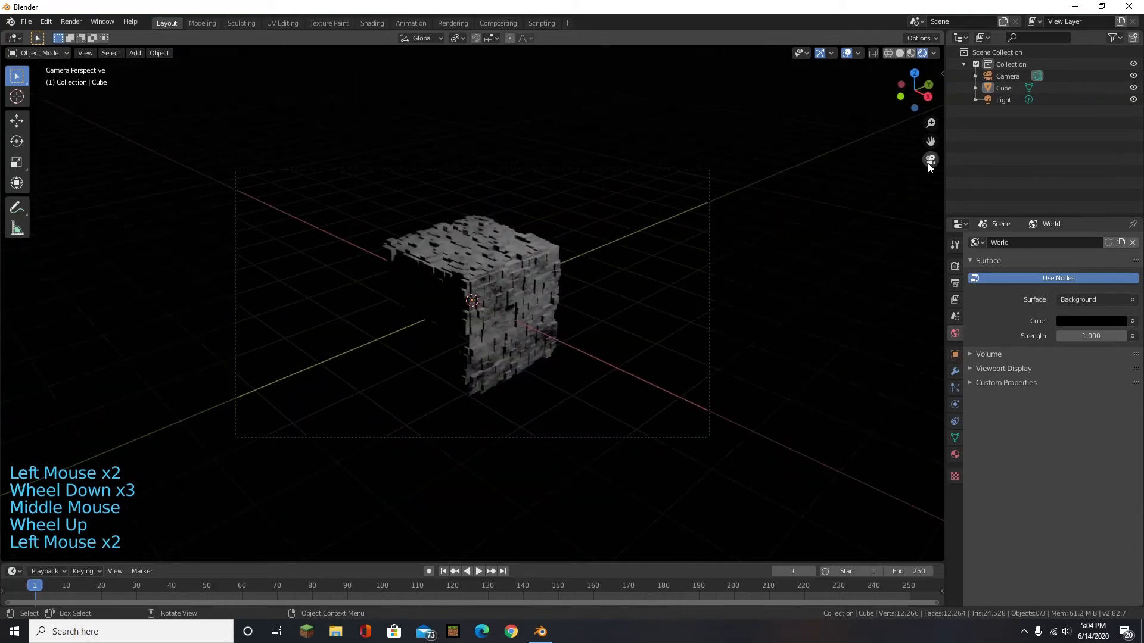
click(924, 162)
- Lower the scene light by about 1.66 m along Z and change its type to Sun
scroll(640, 220, down, 9)
middle_drag(640, 221, 598, 173)
click(599, 173)
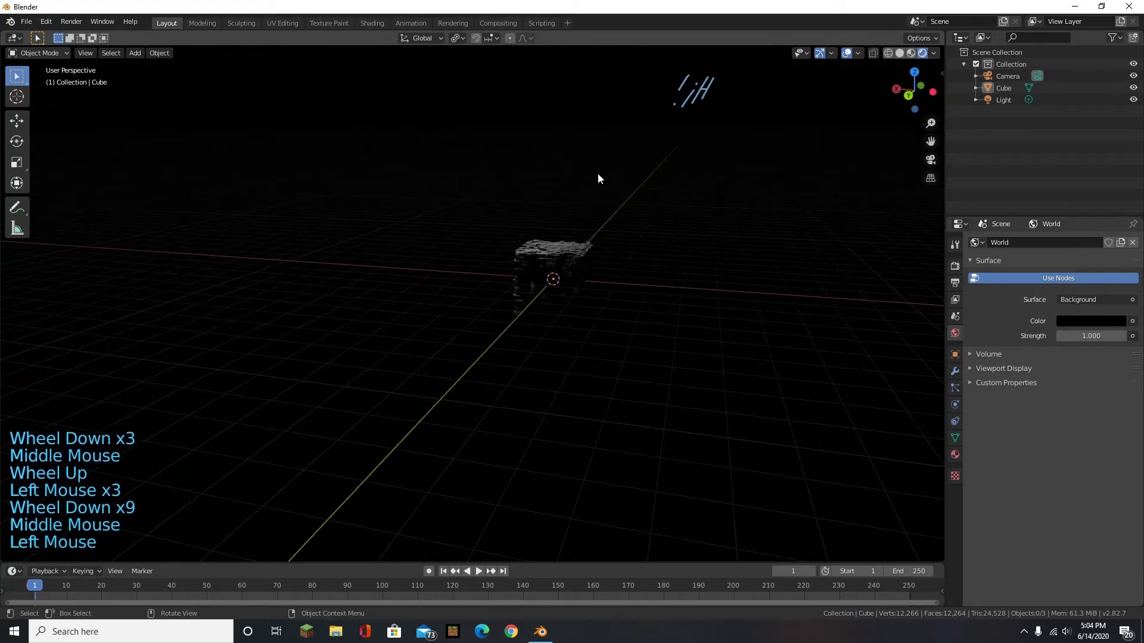
click(995, 101)
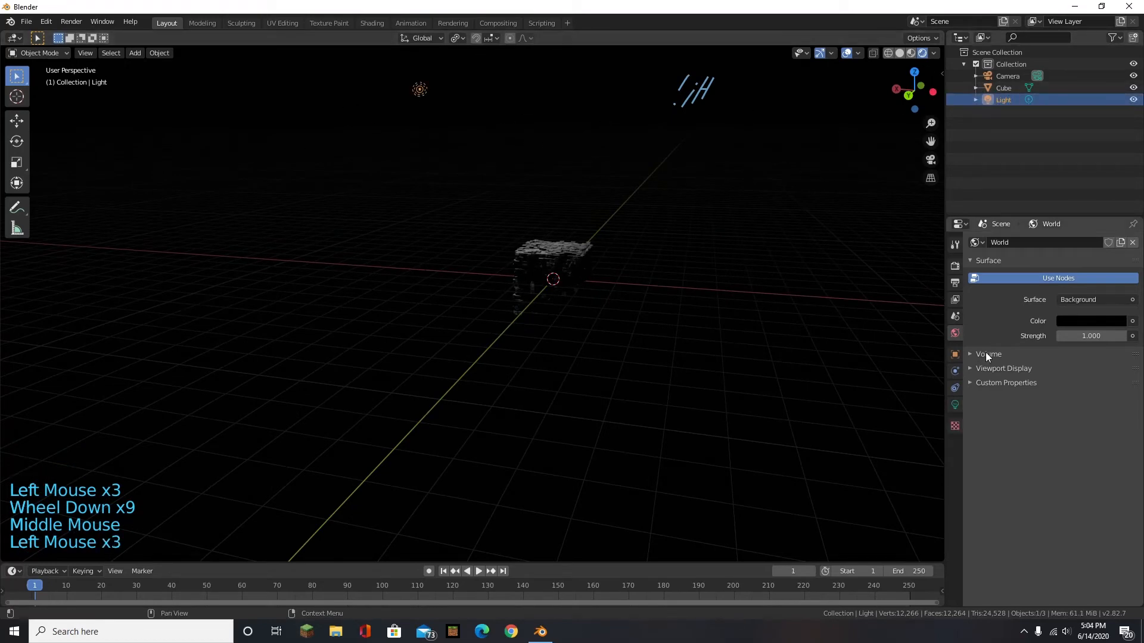
click(18, 122)
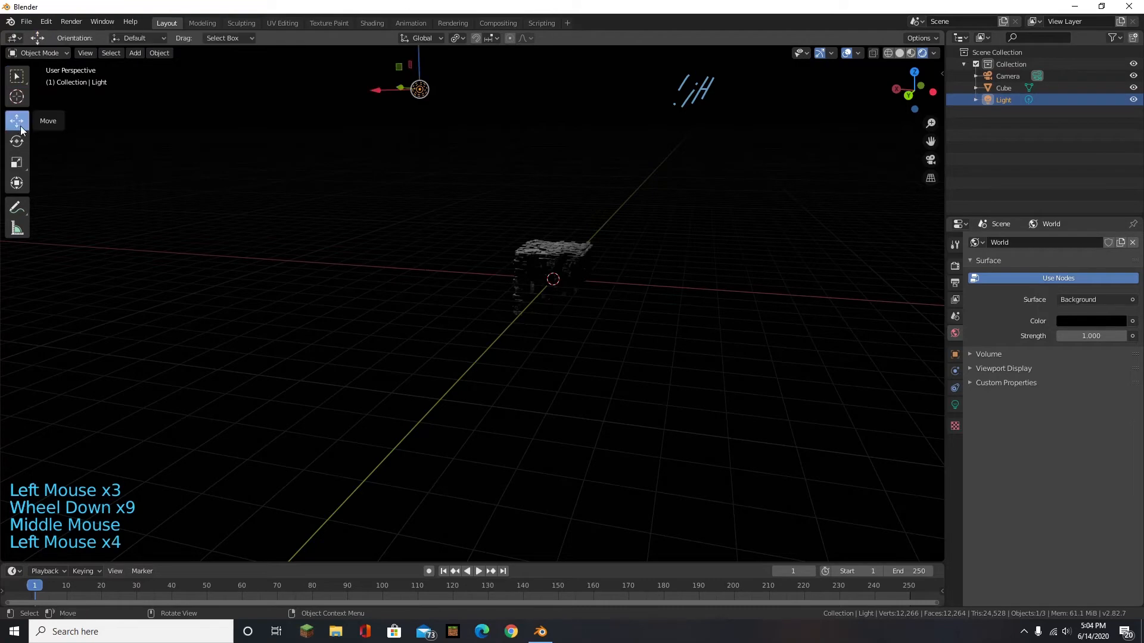
scroll(412, 153, down, 6)
scroll(389, 76, up, 4)
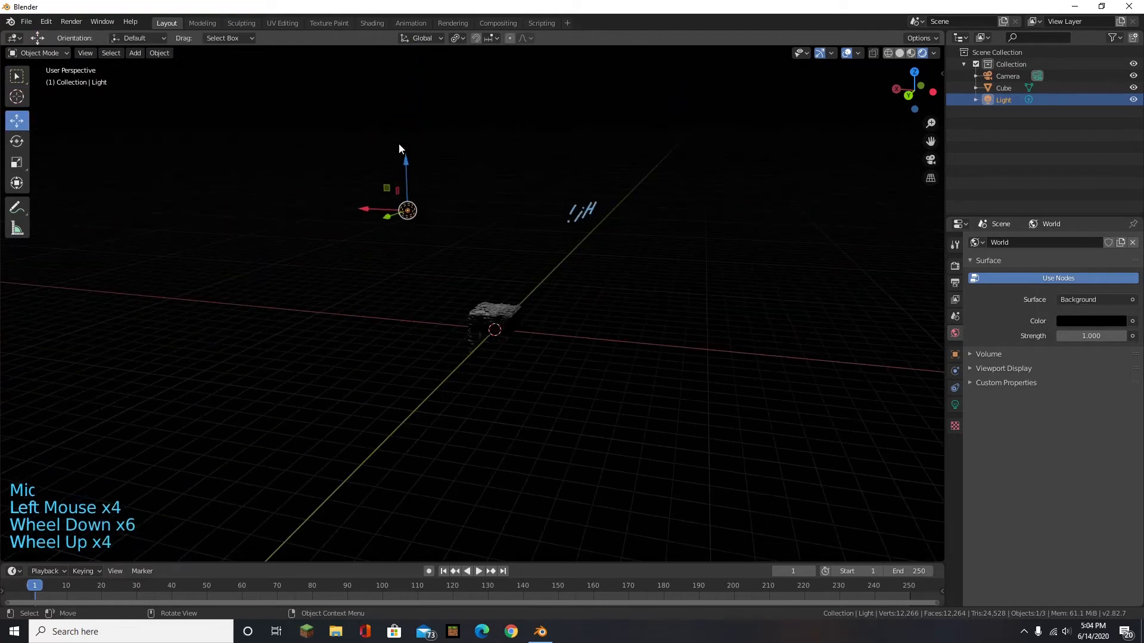
drag(408, 167, 414, 208)
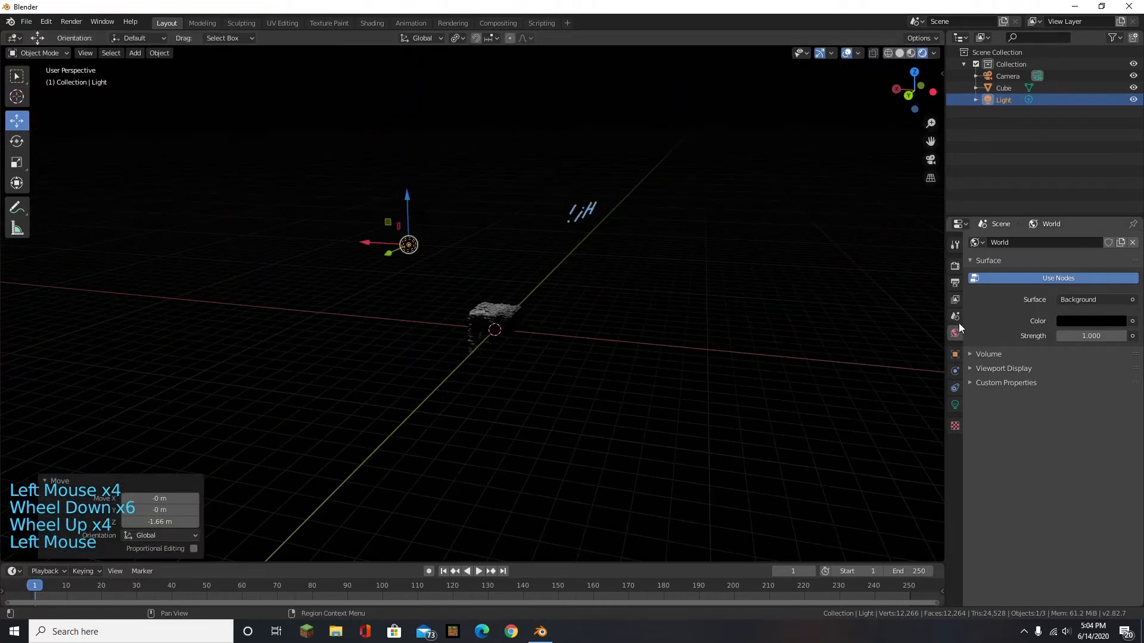
click(955, 405)
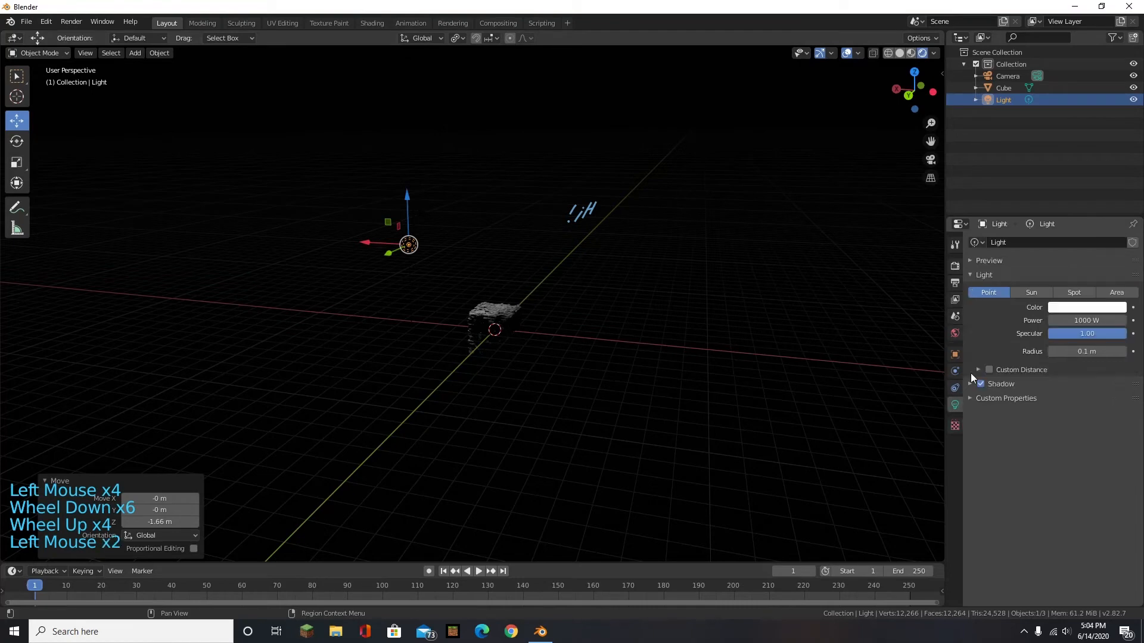
click(1039, 290)
- Examine how the sun light falls on the block from different distances and sides
scroll(607, 310, up, 5)
scroll(575, 250, down, 4)
scroll(479, 280, up, 6)
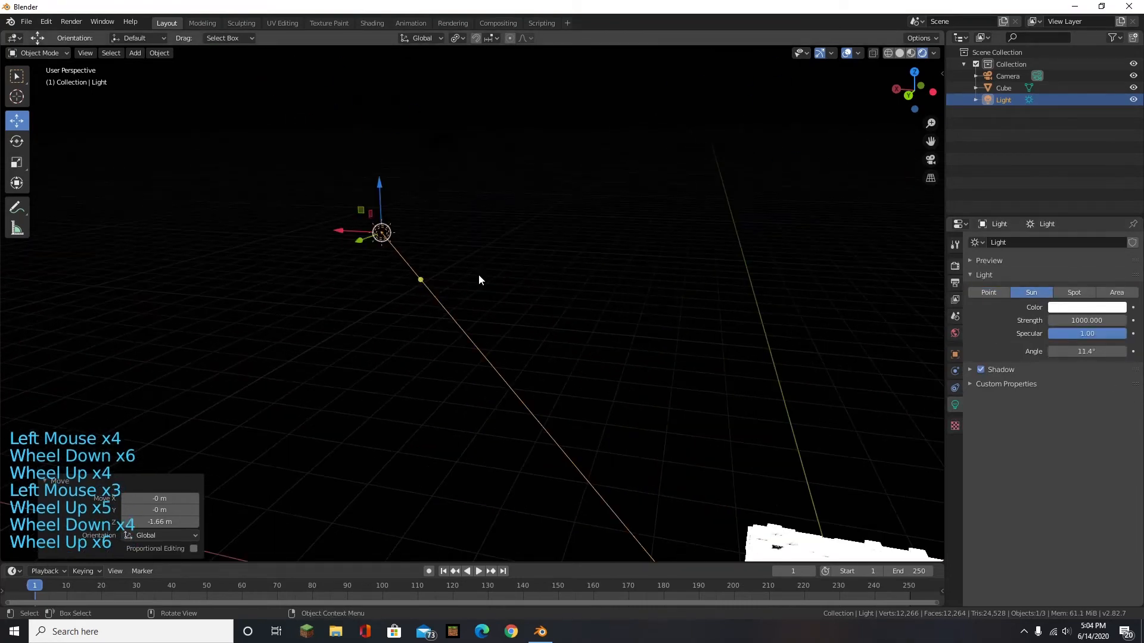
scroll(480, 280, down, 4)
scroll(250, 141, up, 2)
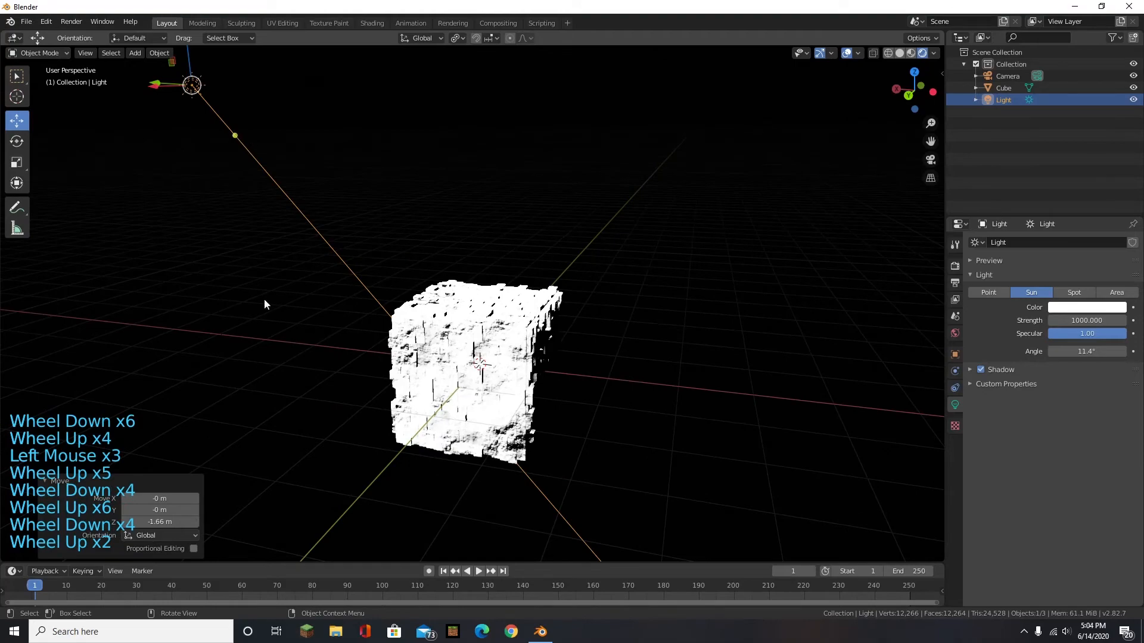
middle_drag(264, 304, 481, 429)
scroll(596, 304, down, 2)
scroll(598, 298, up, 5)
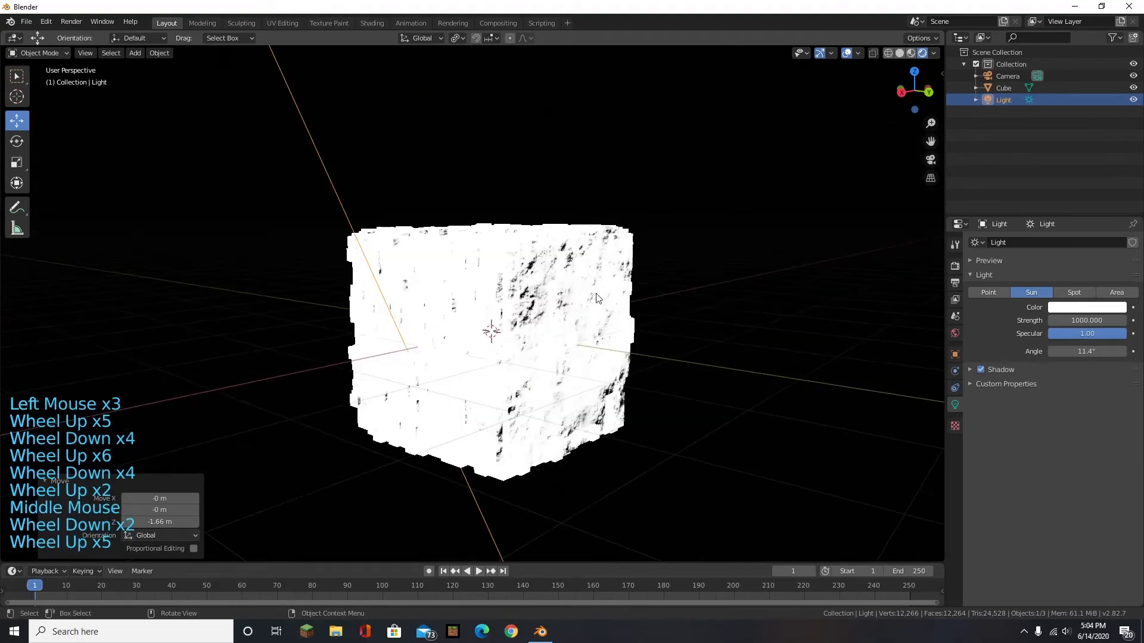
scroll(598, 298, up, 5)
scroll(597, 334, down, 6)
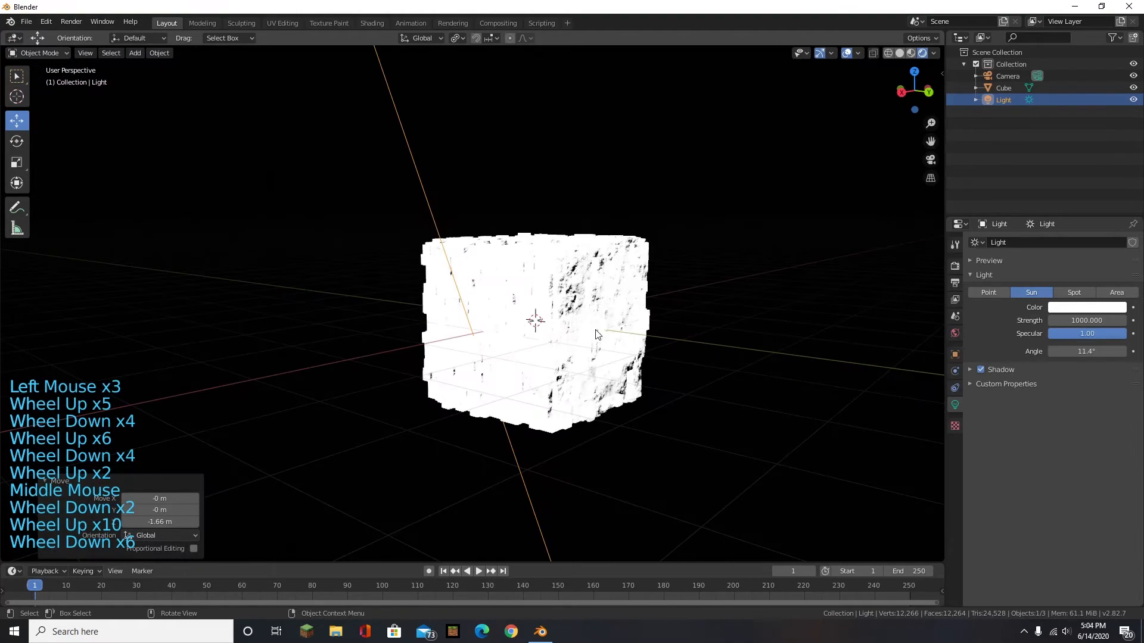
- Lower the sun light by about 2.55 m along Z and aim it at the block at a shallower angle
middle_drag(596, 334, 532, 289)
scroll(532, 289, down, 3)
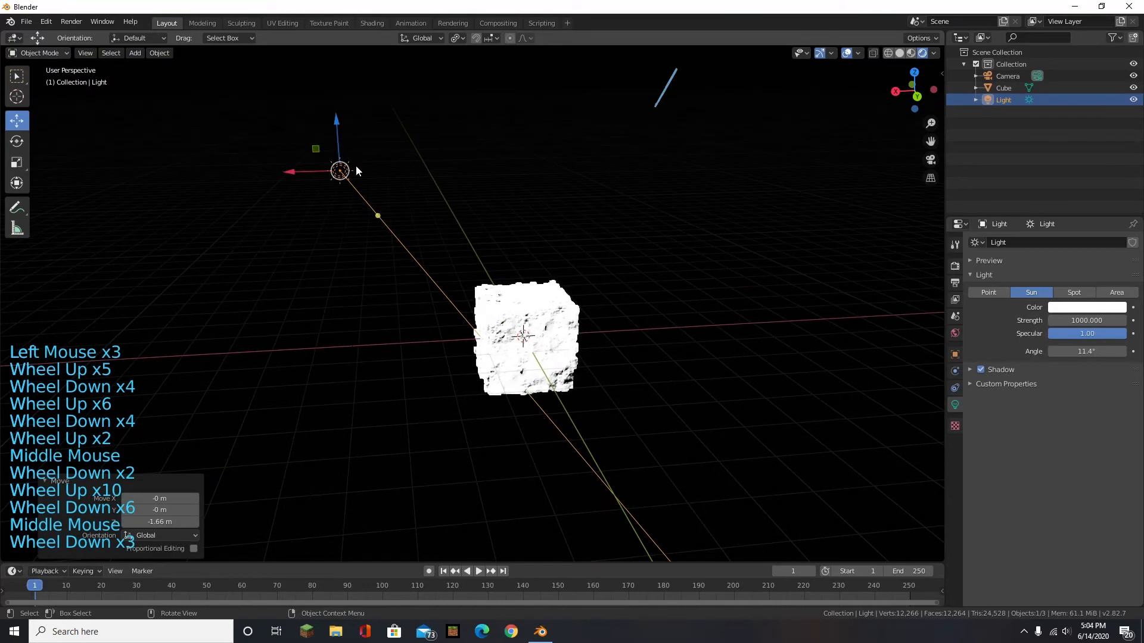
drag(357, 171, 834, 422)
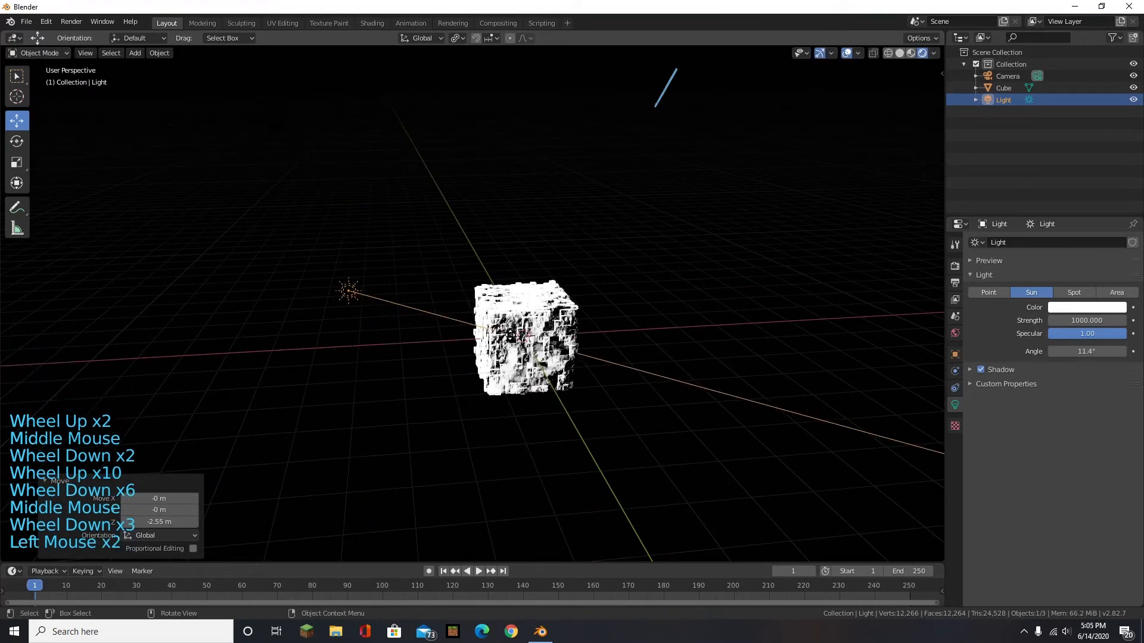
- Adjust the sun light's strength, trying 2 and 2.5 and finishing at 1.33
click(1087, 317)
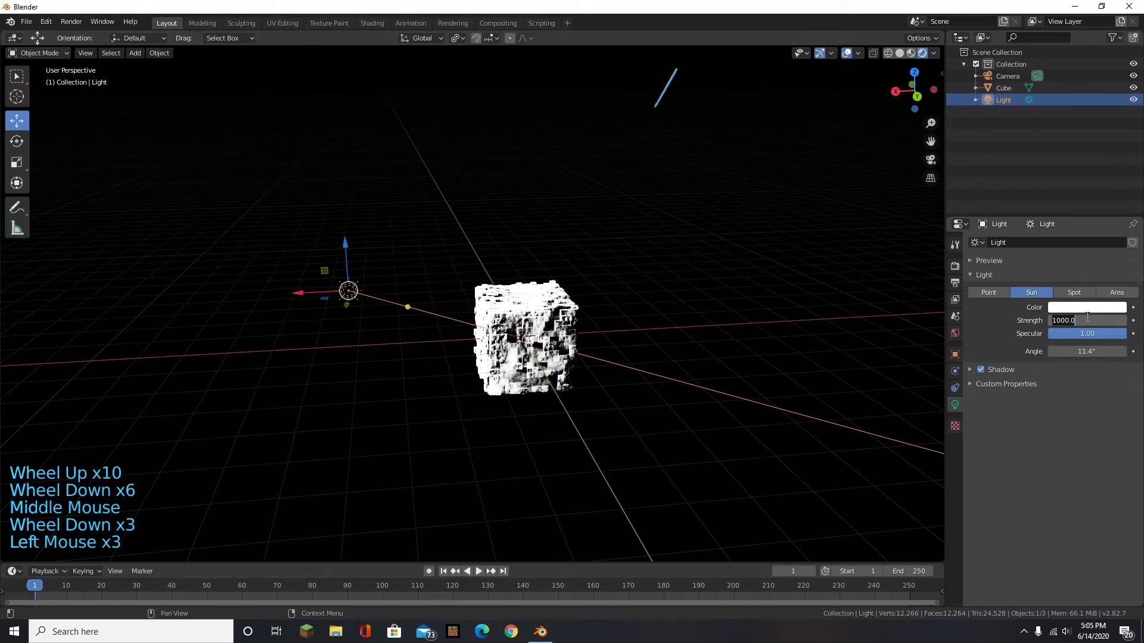
text(2)
key(Return)
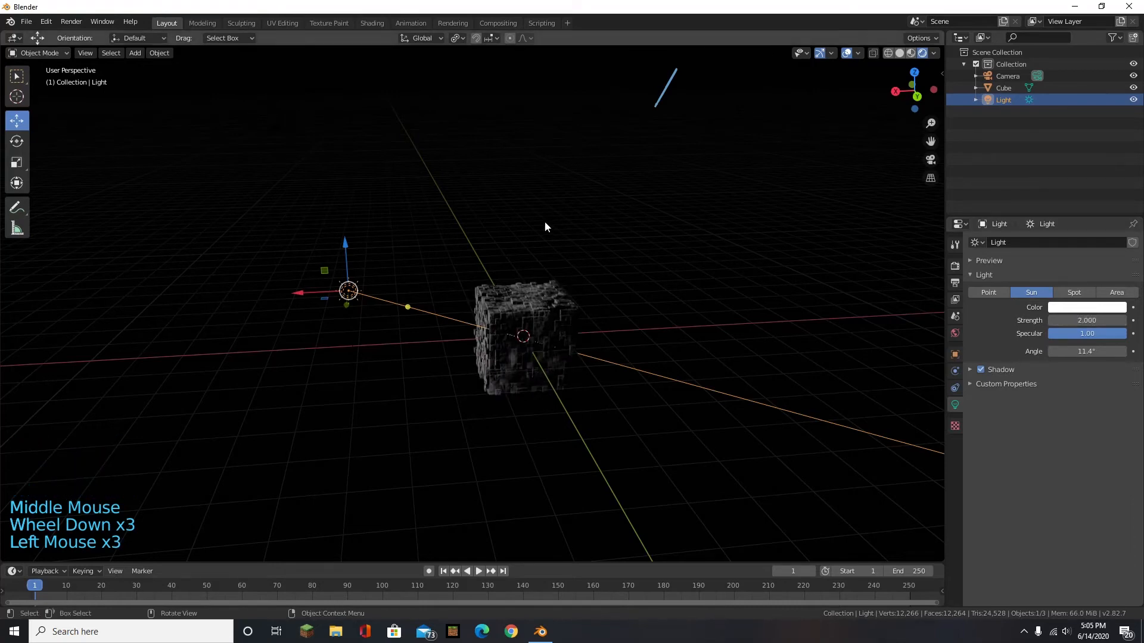
scroll(485, 335, up, 5)
middle_drag(485, 334, 507, 343)
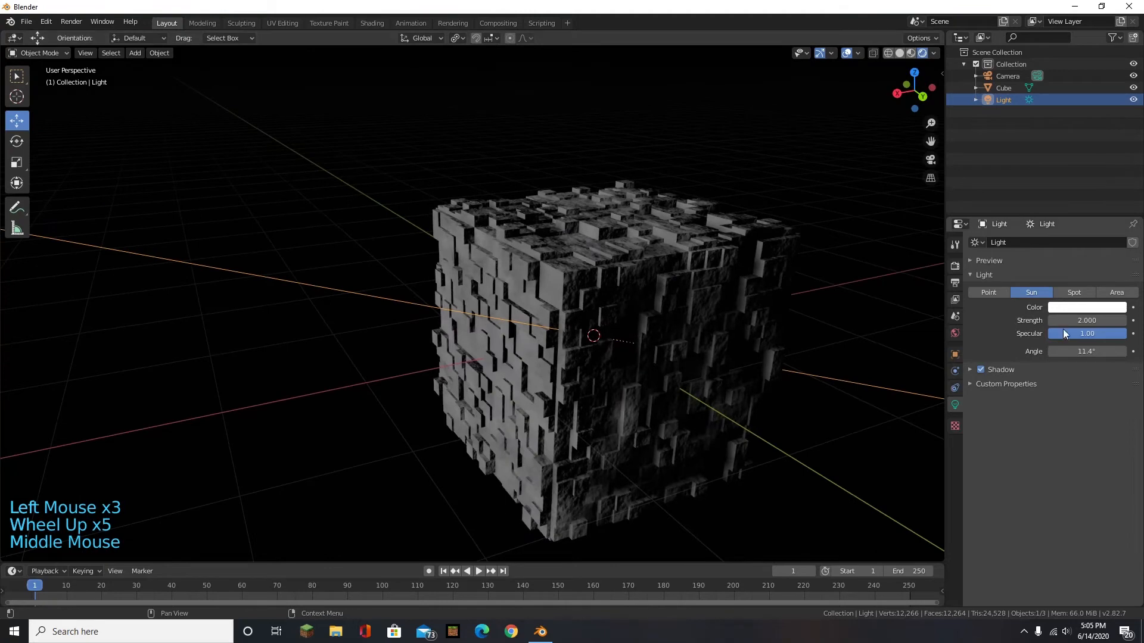
click(1071, 321)
text(2.5)
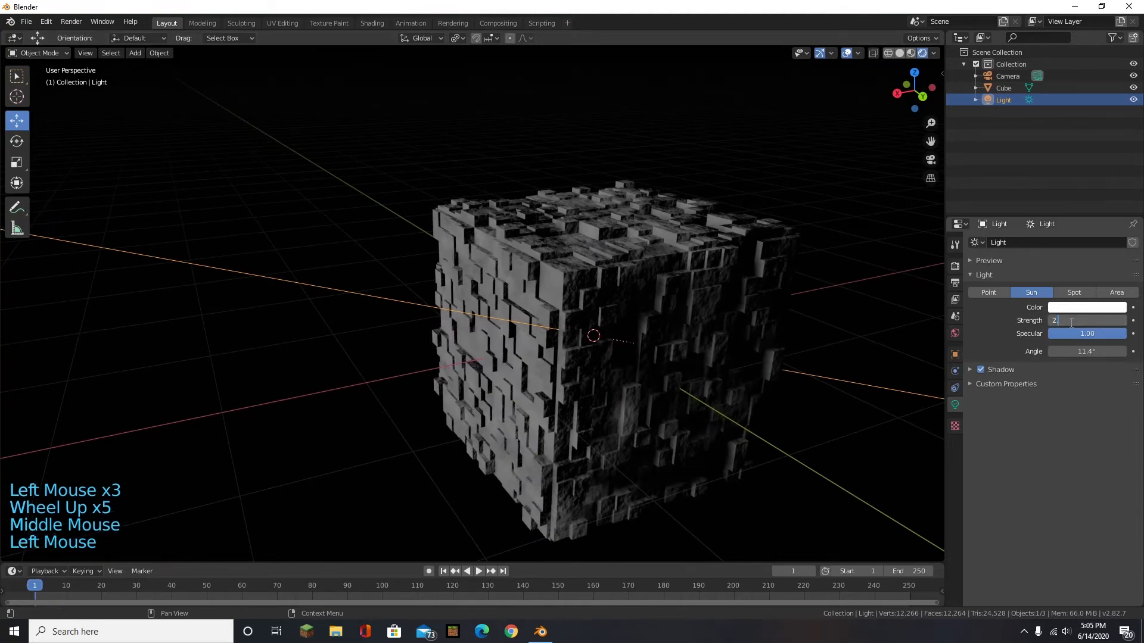
key(Return)
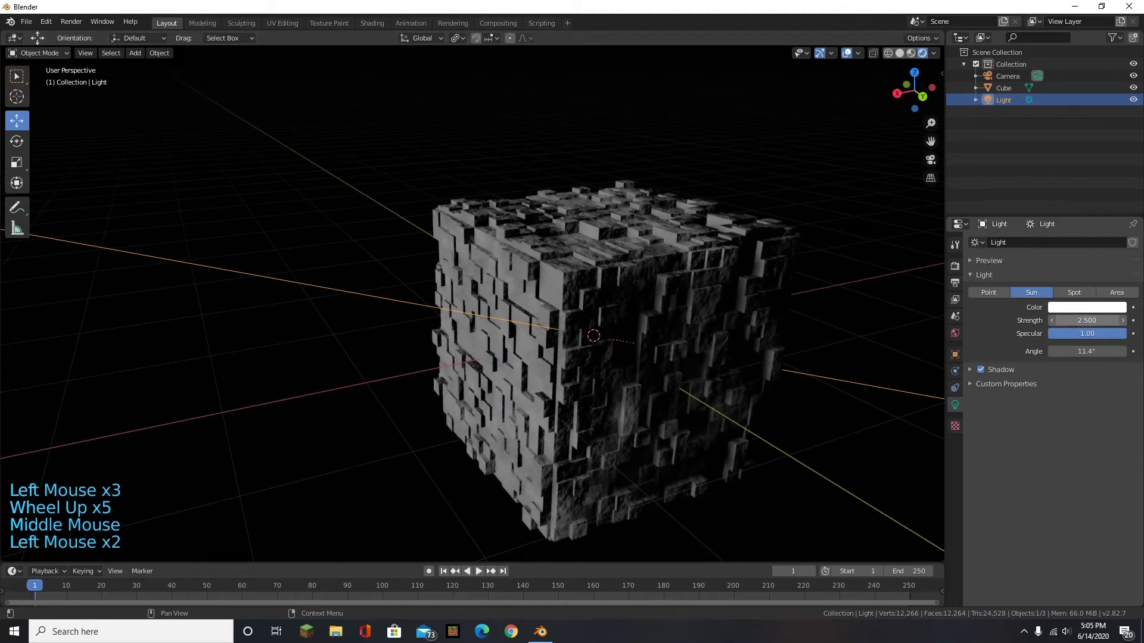
drag(1087, 320, 912, 326)
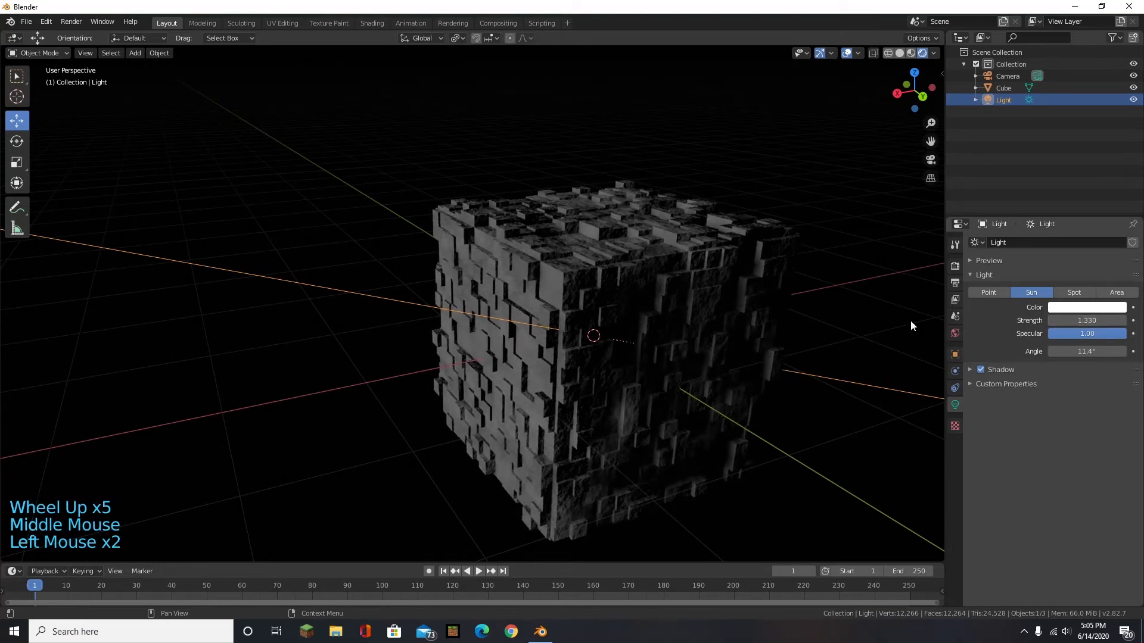
- Shift the sun light along X toward the block, re-aim its beam, raise it along Z, and deselect it
scroll(632, 327, down, 2)
drag(370, 234, 370, 246)
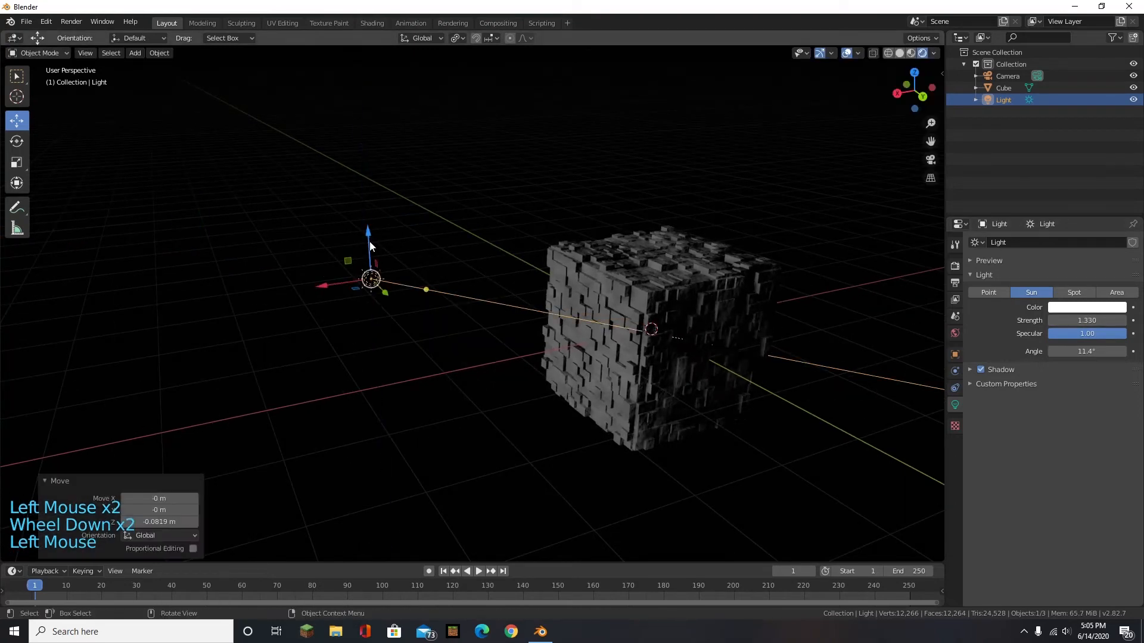
mouse_move(321, 288)
mouse_down()
mouse_move(425, 284)
mouse_move(525, 304)
mouse_move(574, 328)
mouse_move(616, 378)
mouse_move(621, 352)
mouse_up()
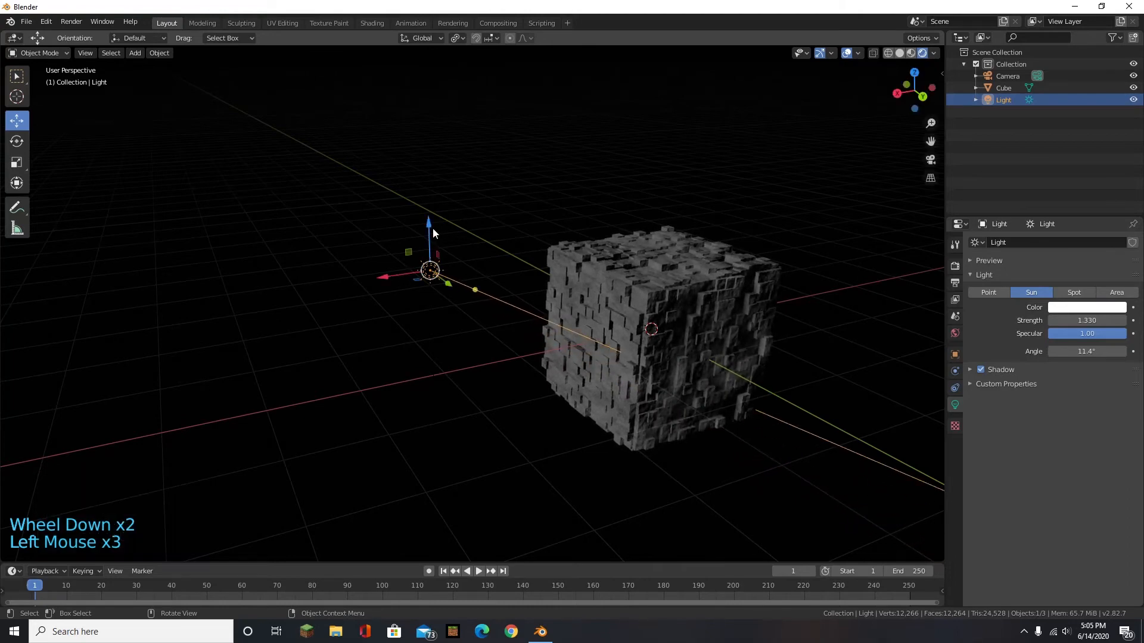
drag(433, 232, 433, 167)
click(891, 331)
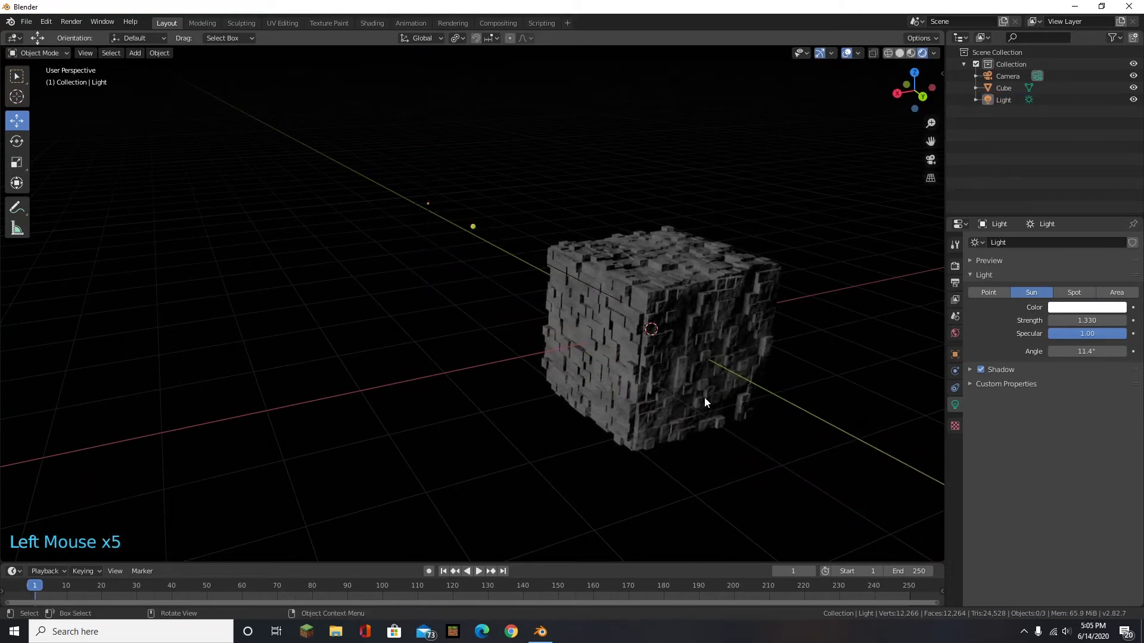
- Inspect the relit block up close and switch to the camera view
scroll(556, 337, up, 4)
scroll(537, 268, down, 3)
scroll(537, 268, up, 4)
scroll(524, 268, down, 4)
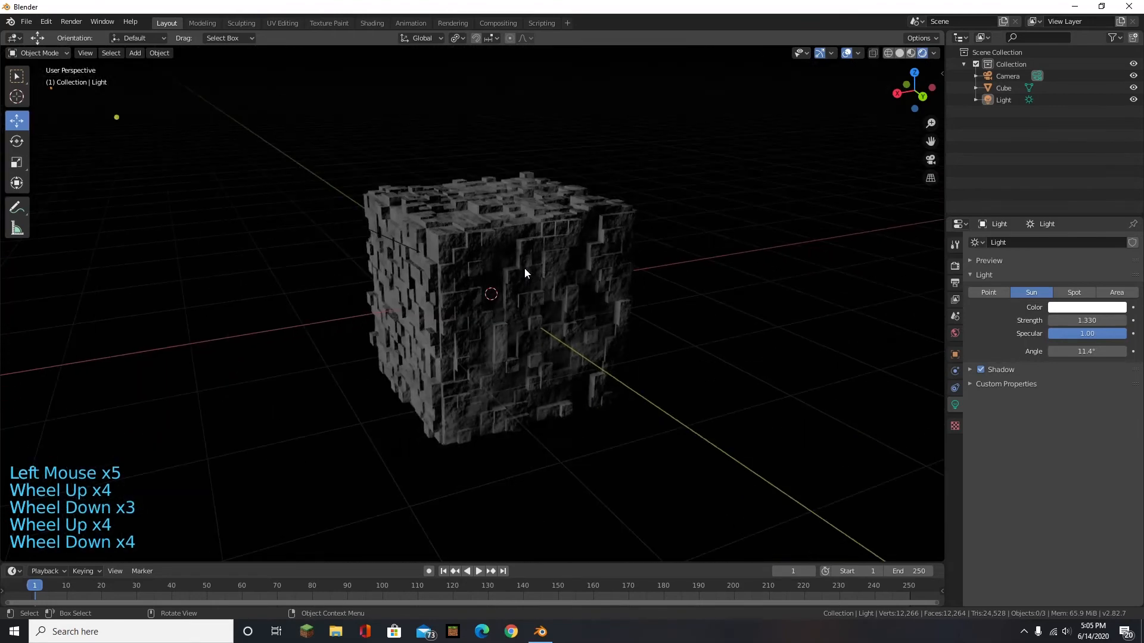
click(931, 160)
scroll(606, 312, up, 7)
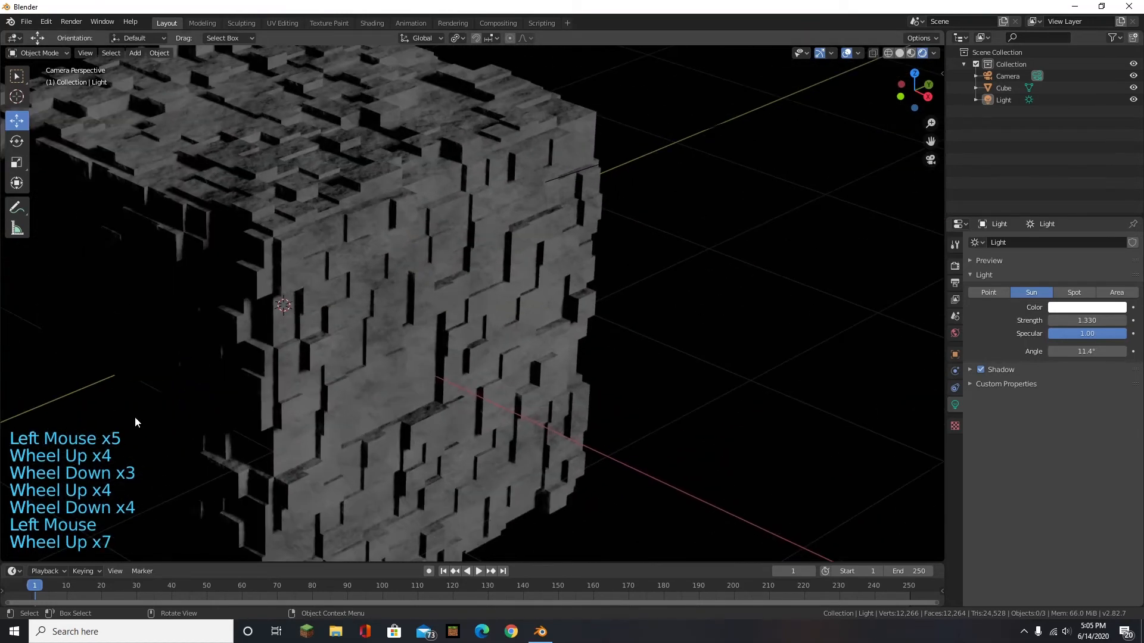
scroll(136, 422, down, 3)
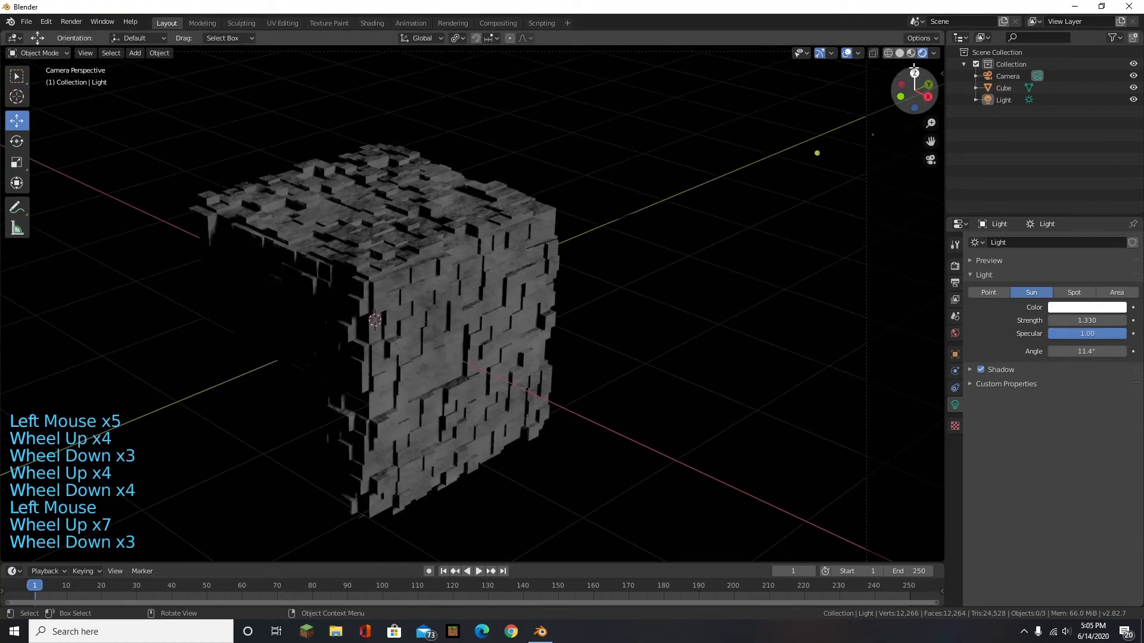
- Enable Lock Camera to View, orbit the camera around to the block's other corner, and disable the lock
key(n)
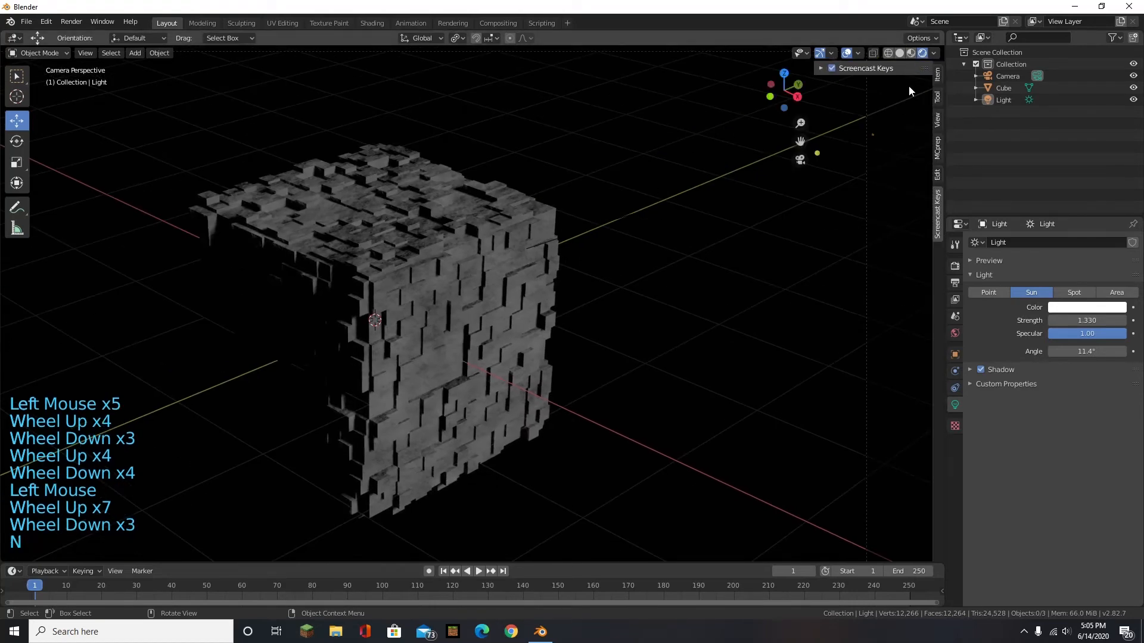
click(937, 121)
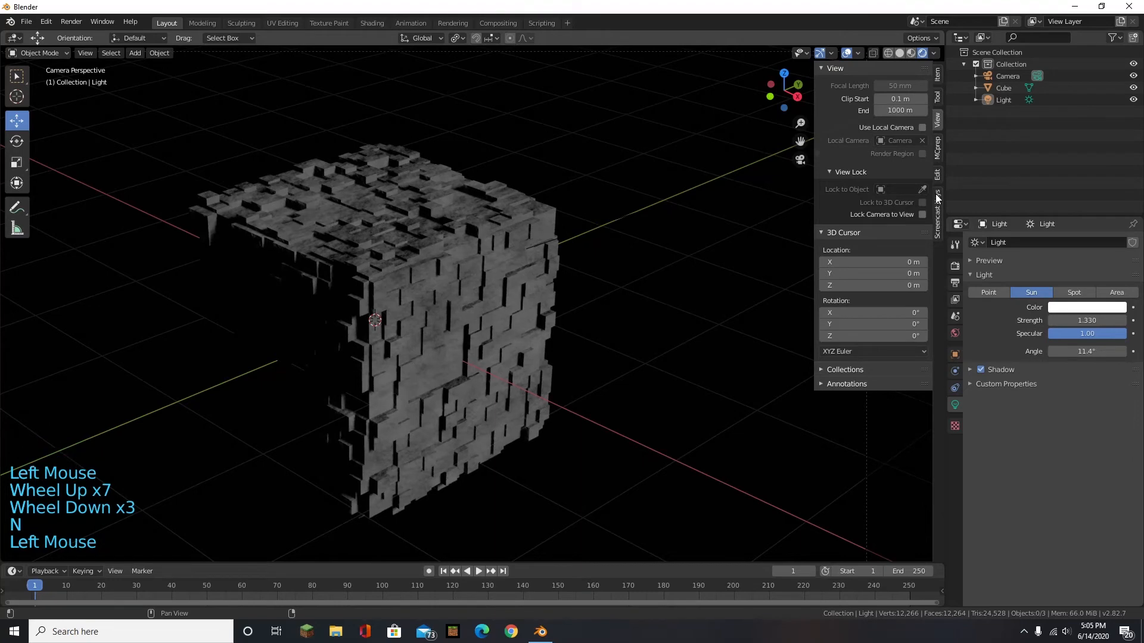
click(923, 214)
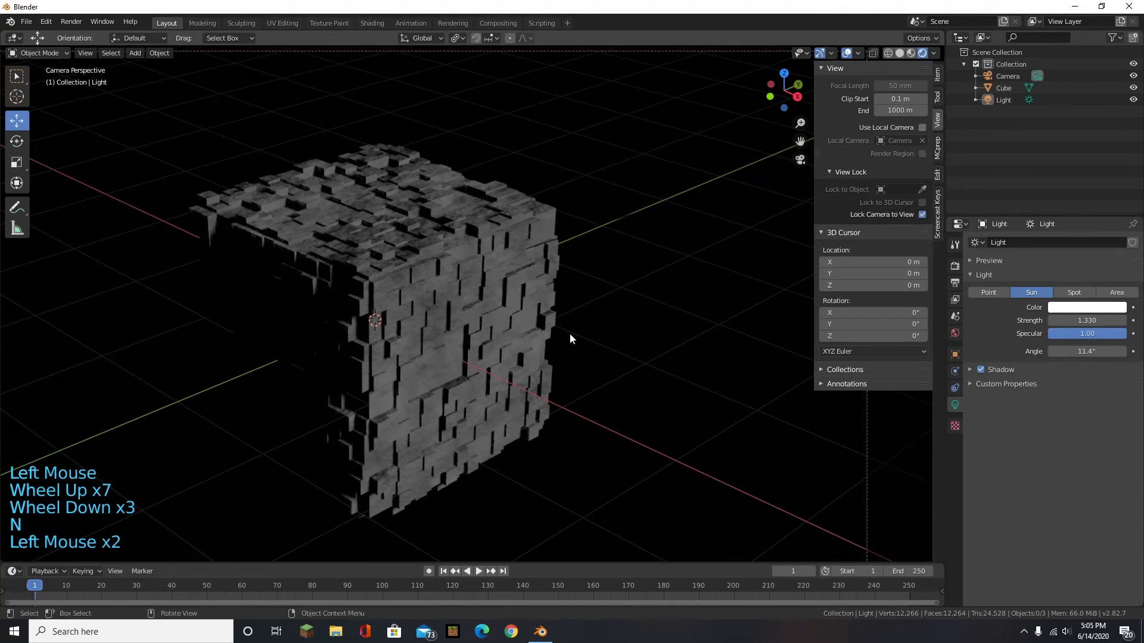
middle_drag(653, 330, 508, 320)
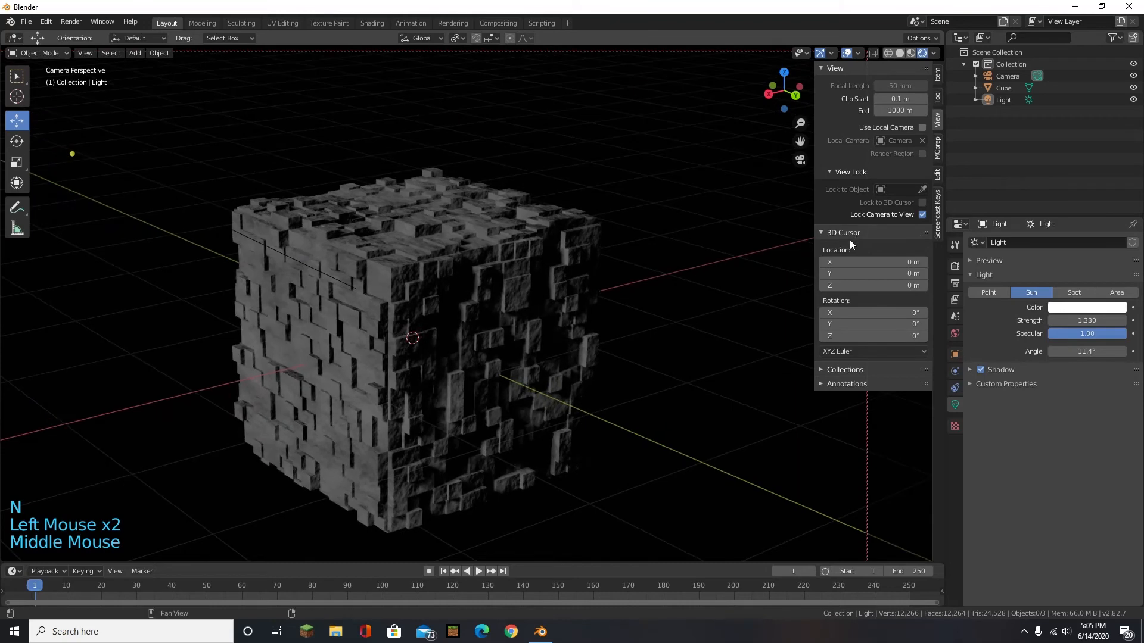
click(923, 215)
scroll(460, 286, down, 5)
scroll(460, 286, up, 1)
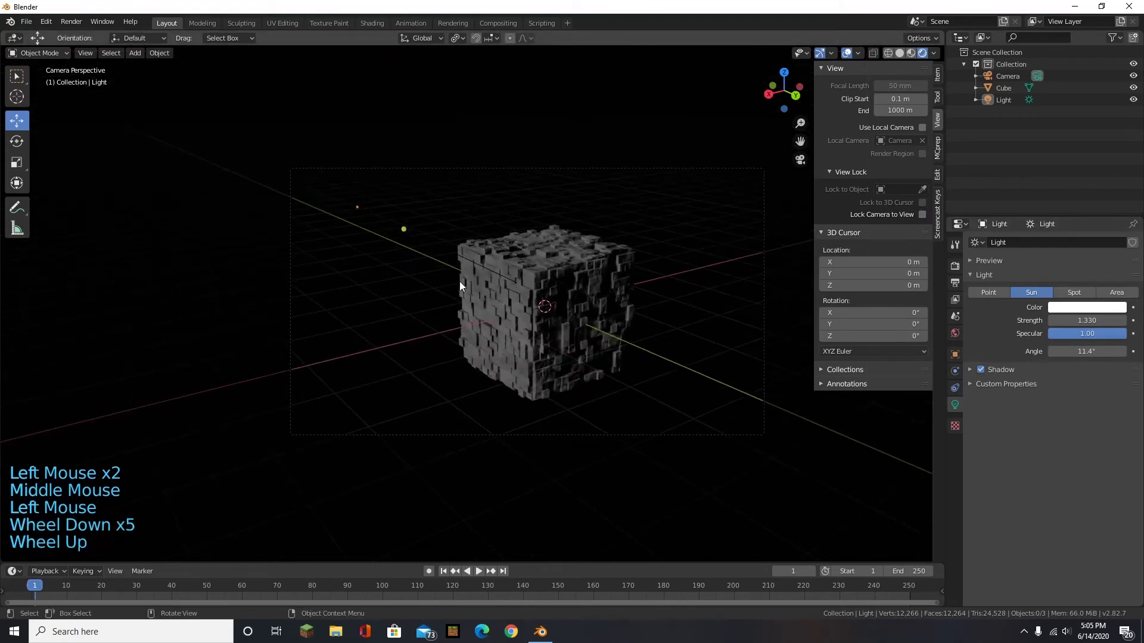
- Select the camera, move it sideways so the block sits toward the frame's right side, and deselect it
click(764, 301)
key(g)
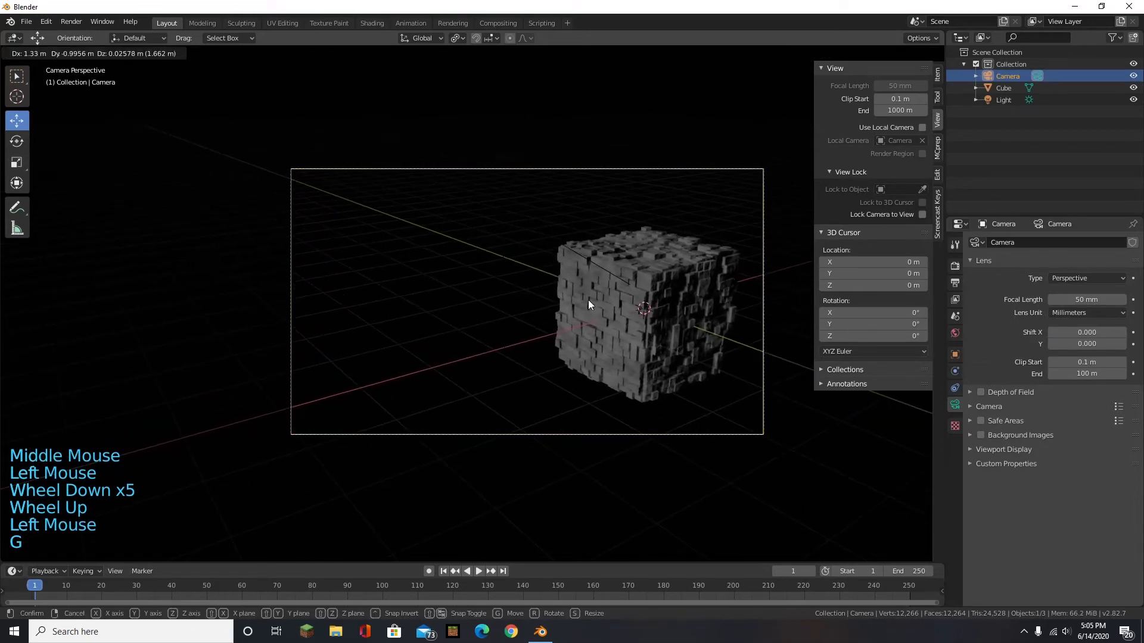
click(588, 299)
click(718, 320)
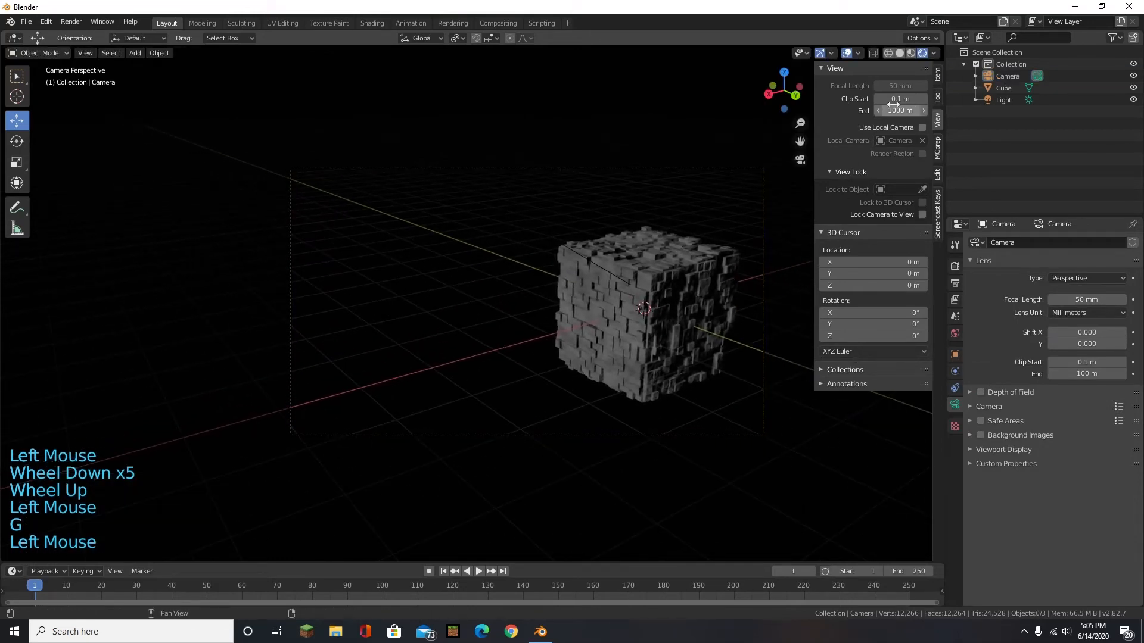
- Select the camera's data in the outliner, reselect the camera object in the scene, and look through it
click(977, 76)
click(1007, 88)
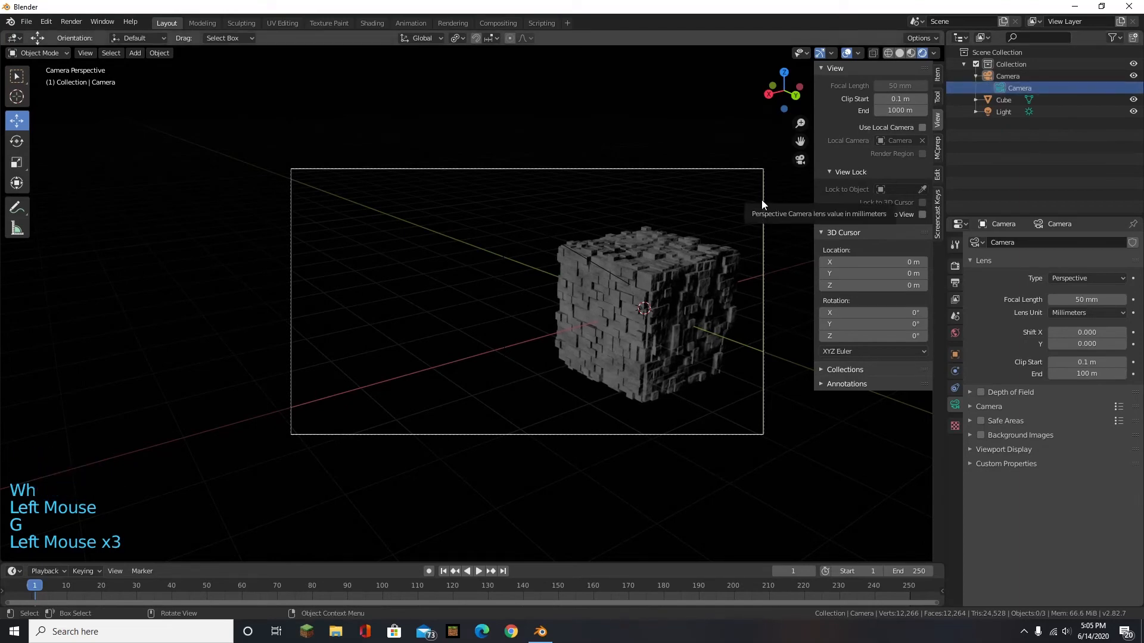
scroll(760, 199, up, 1)
middle_drag(760, 199, 741, 199)
scroll(385, 289, down, 3)
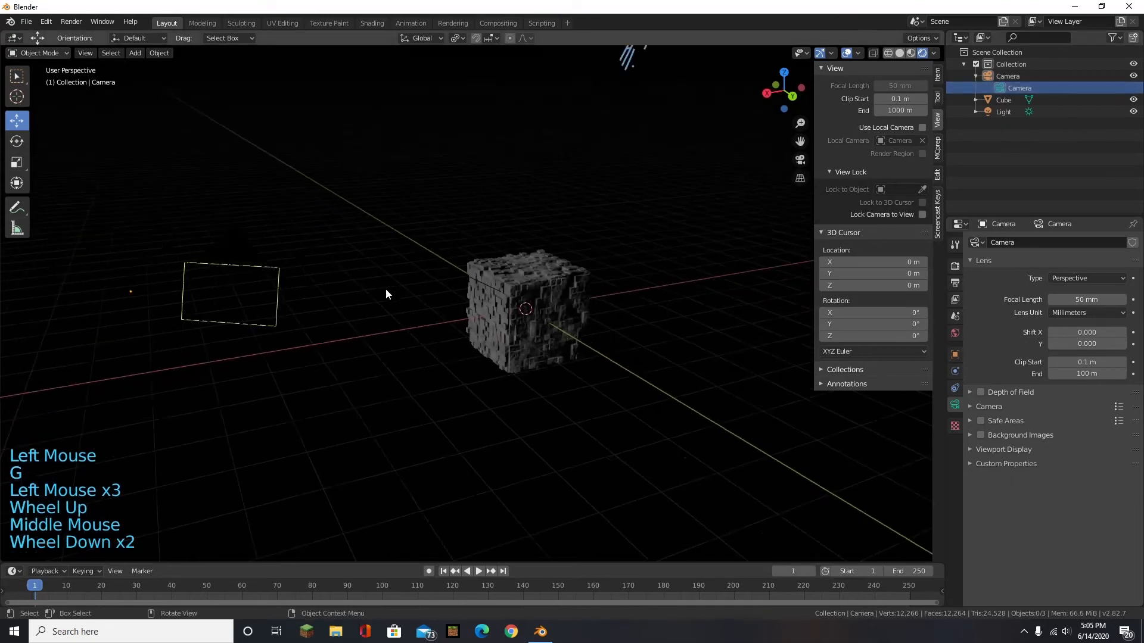
click(312, 290)
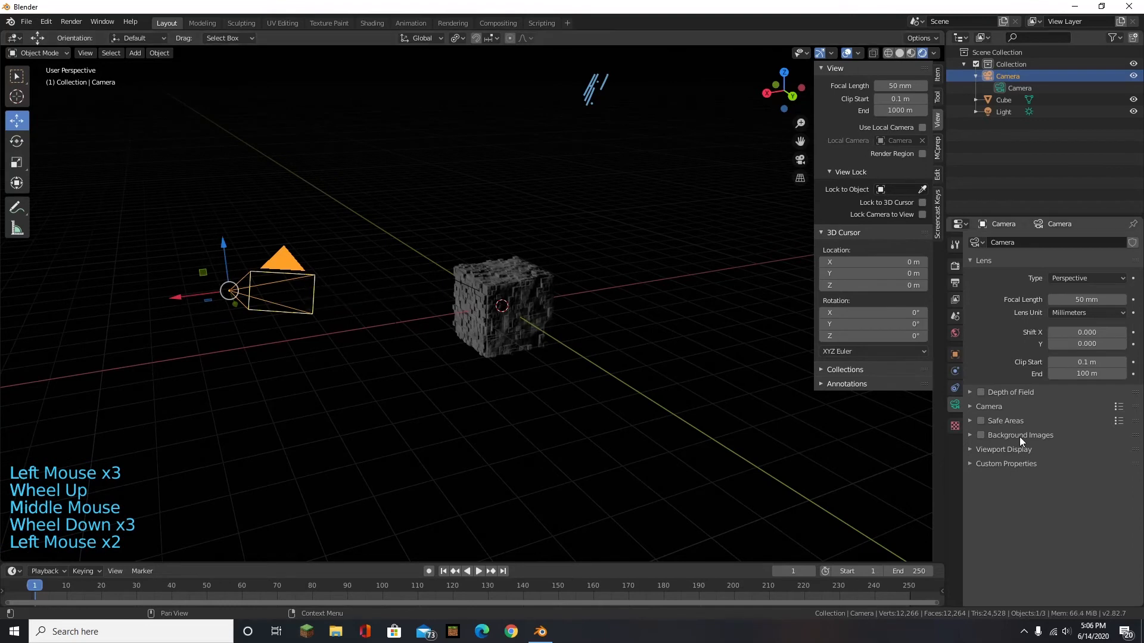
key(KP_0)
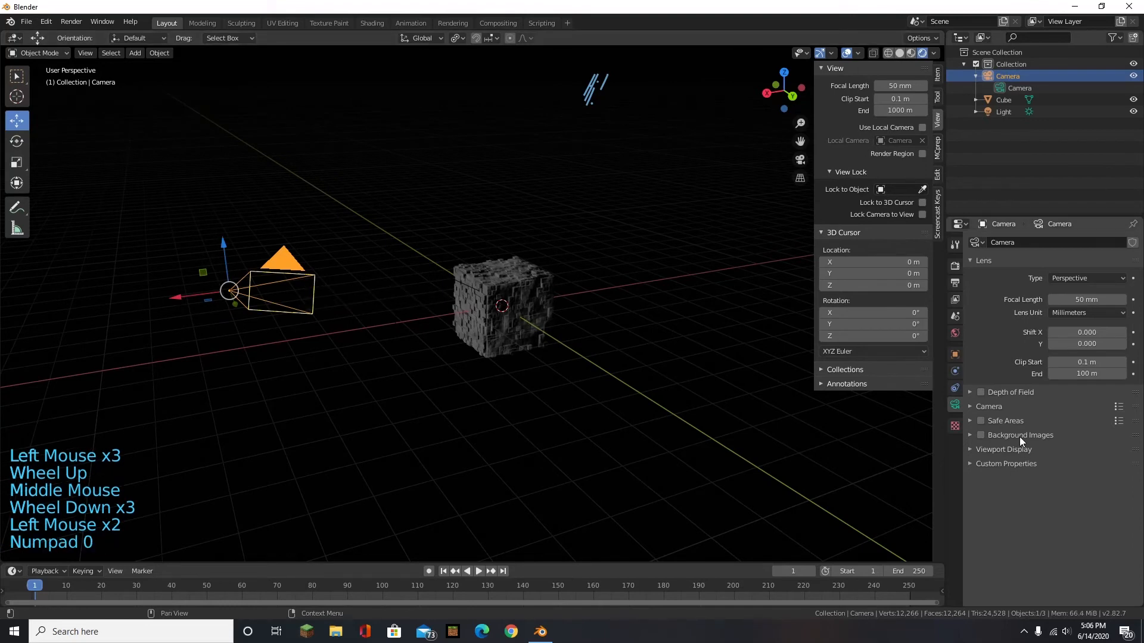
click(800, 160)
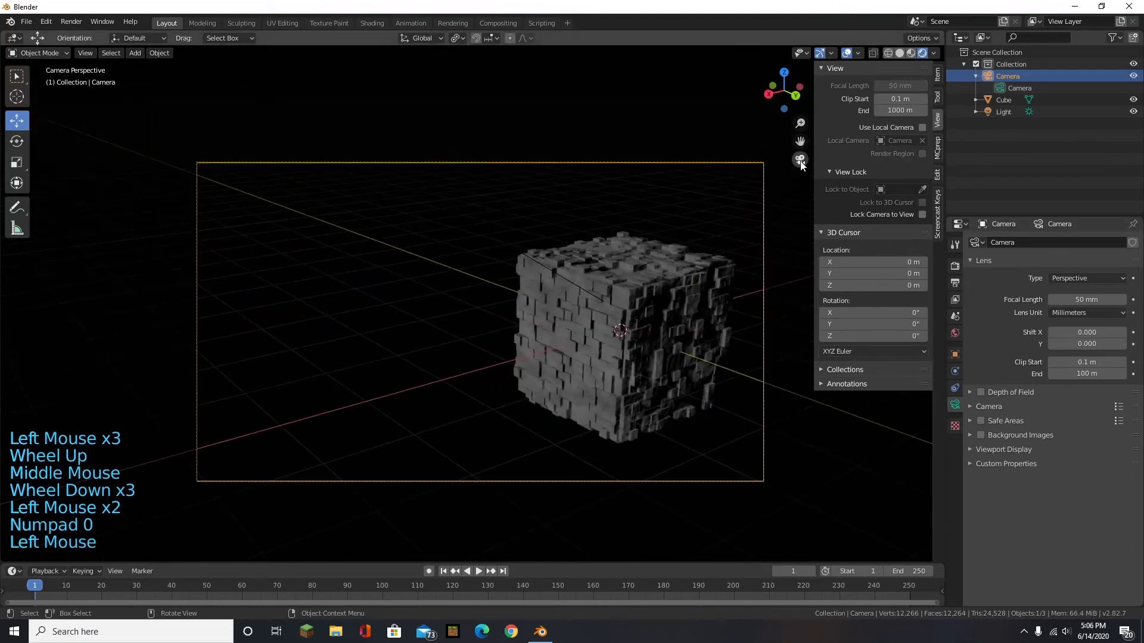
- Move the camera about -1.42 m in X, 1.11 m in Y and -0.133 m in Z to centre the block in frame
click(763, 243)
click(767, 247)
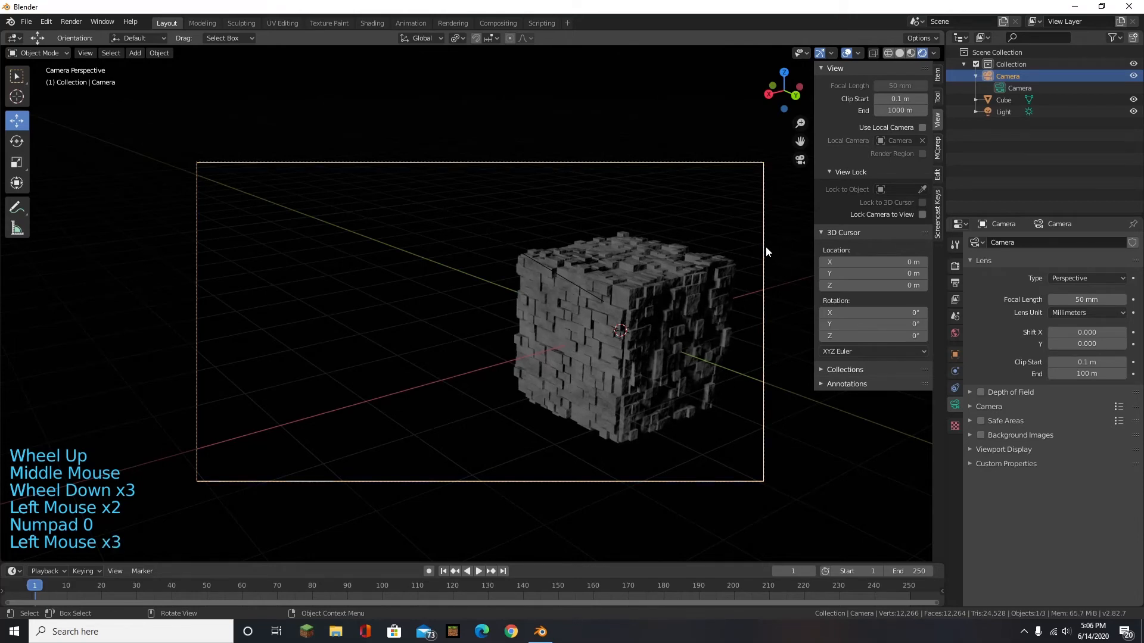
key(g)
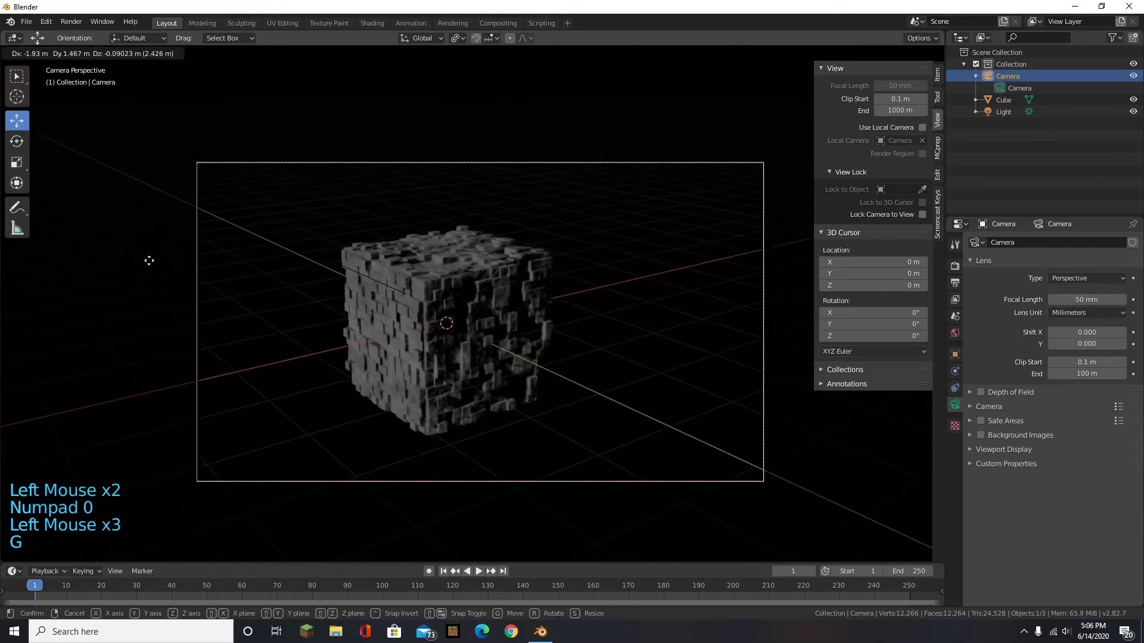
click(262, 381)
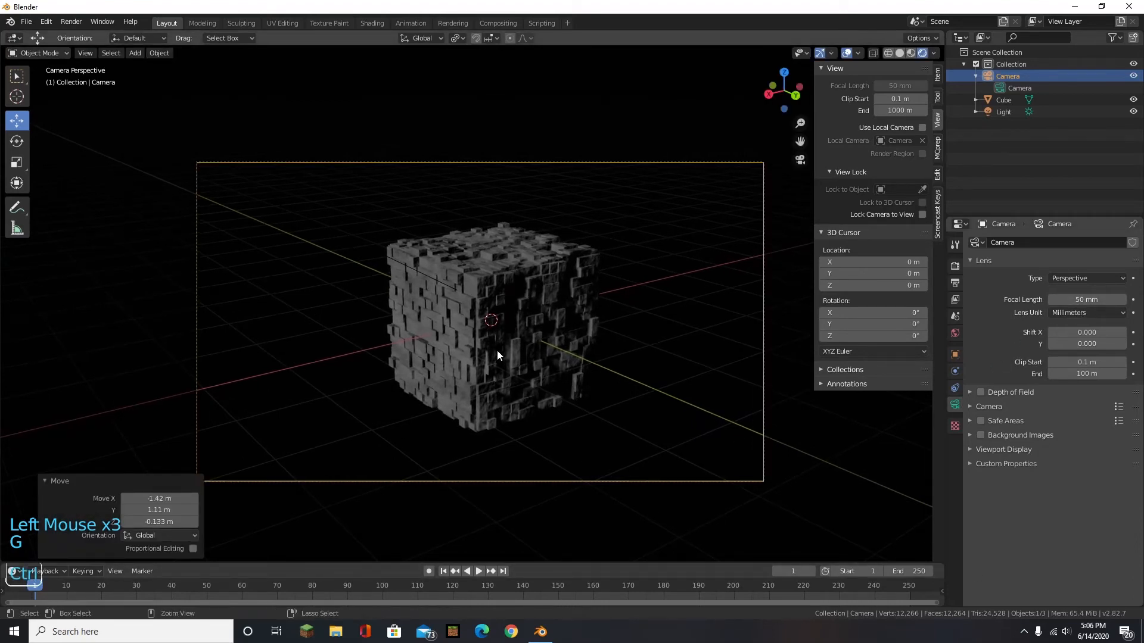
- Enable Lock Camera to View and pull the camera back slightly from the block
mouse_move(496, 380)
ctrl+middle_down()
mouse_move(481, 348)
mouse_move(485, 366)
ctrl+middle_up()
click(924, 215)
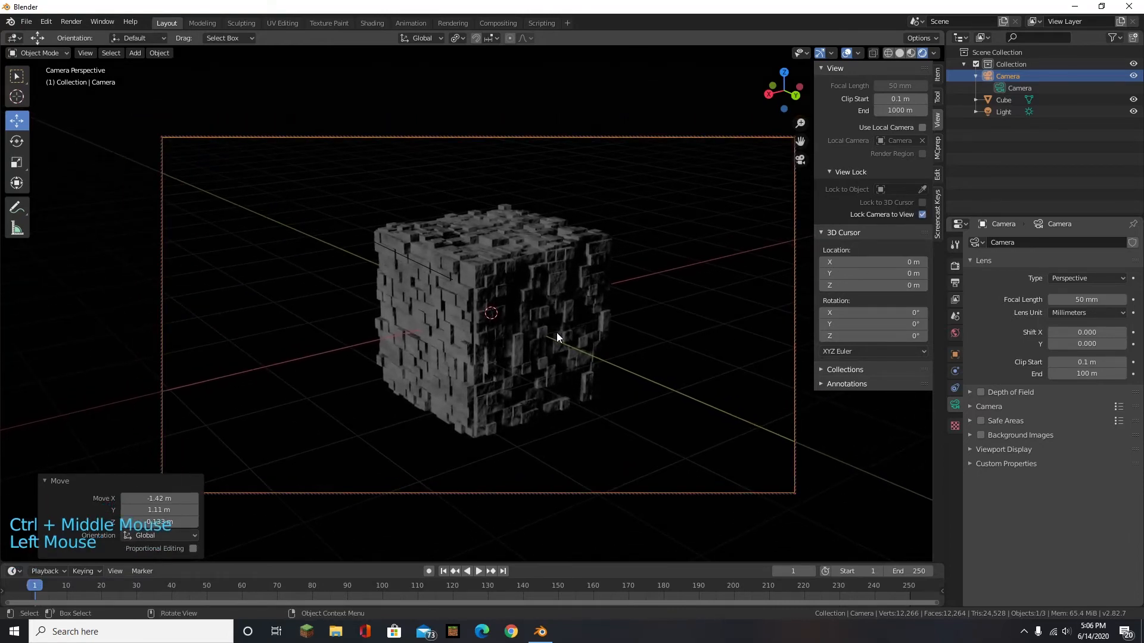
ctrl+middle_drag(557, 332, 467, 338)
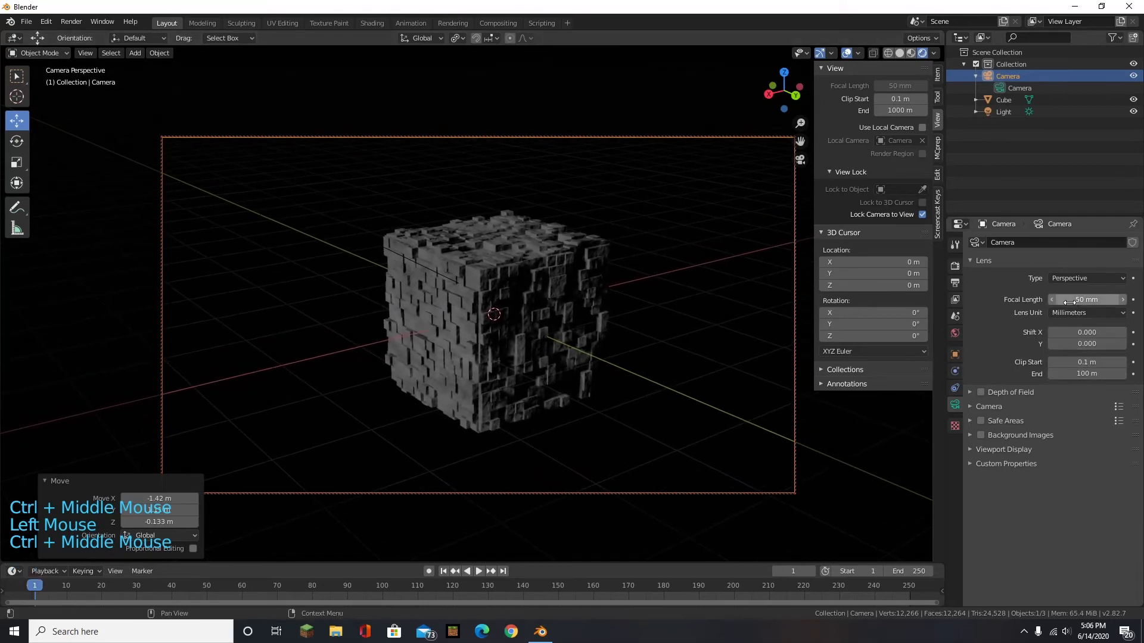
- Set the camera's focal length to 62 mm, disable Lock Camera to View, and hide the sidebar
drag(1078, 305, 1098, 306)
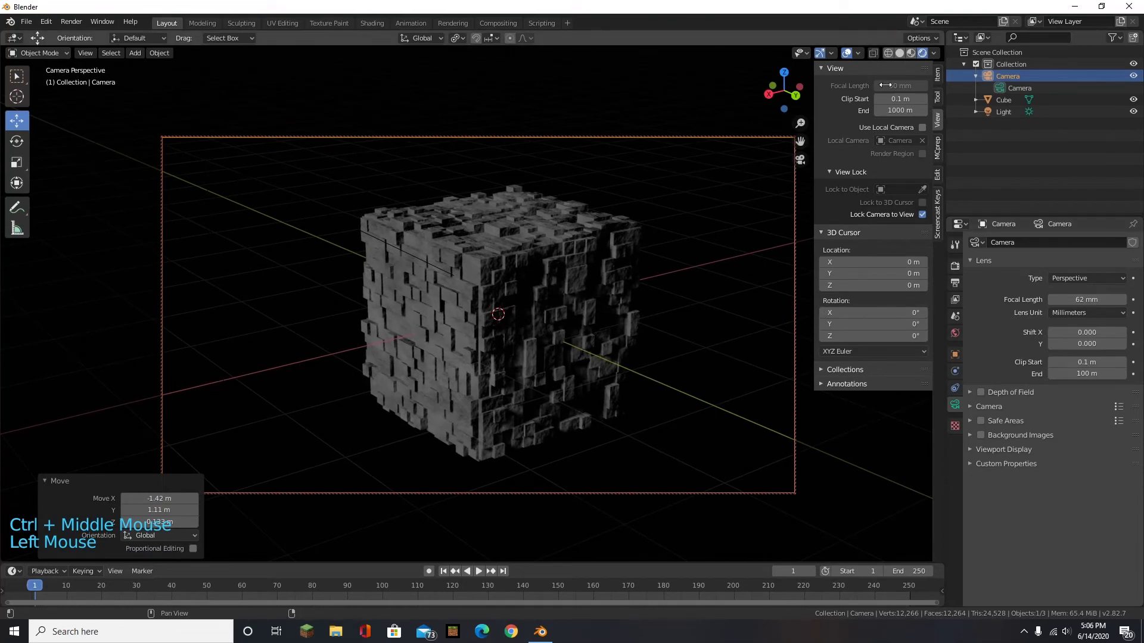
key(n)
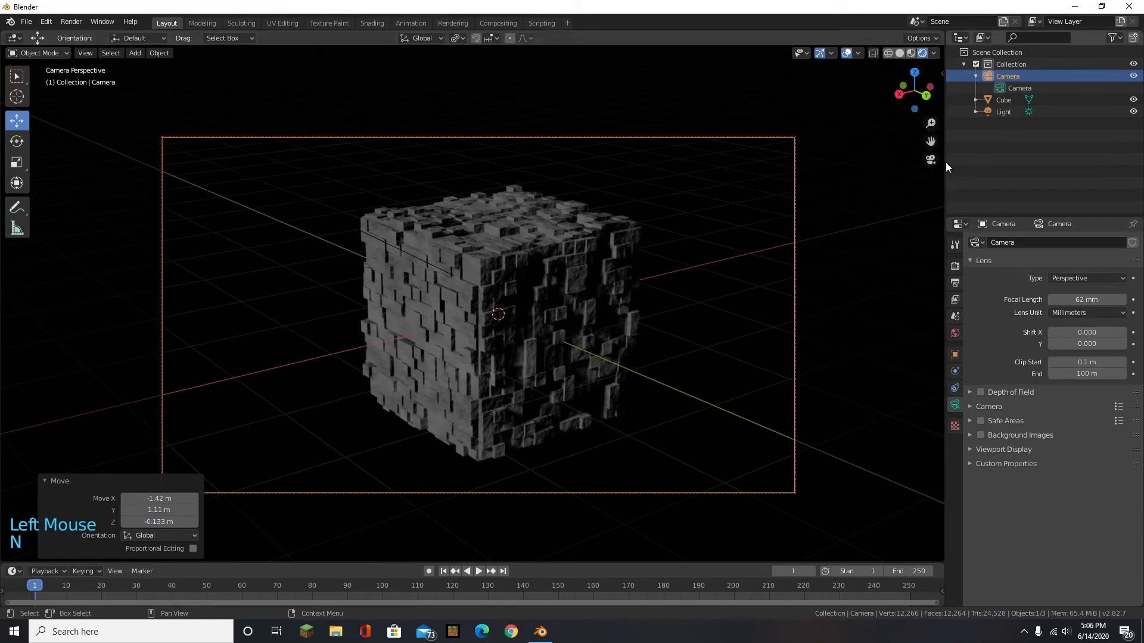
key(n)
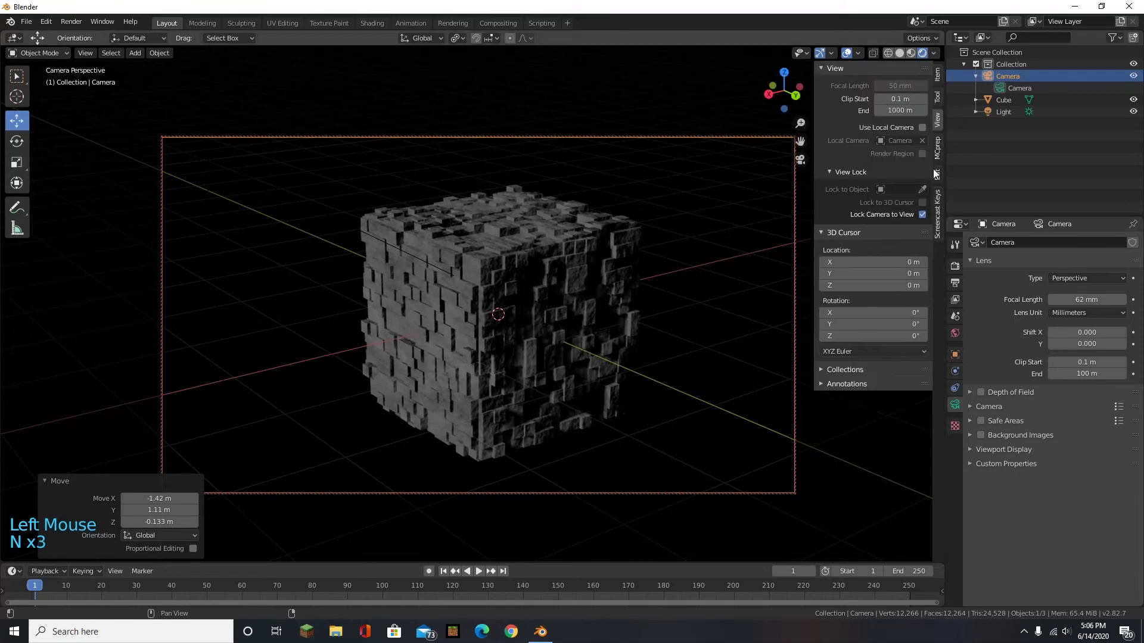
click(922, 214)
key(n)
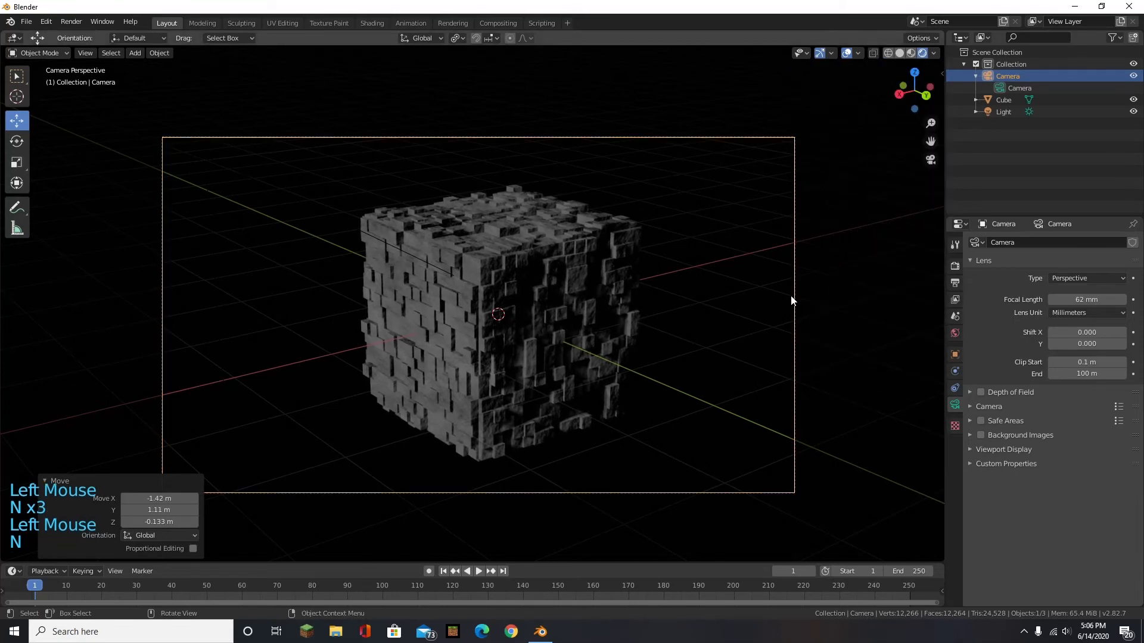
- Leave the camera view and examine the placement of the camera, light and block from several angles
middle_drag(792, 299, 748, 294)
middle_drag(654, 307, 832, 229)
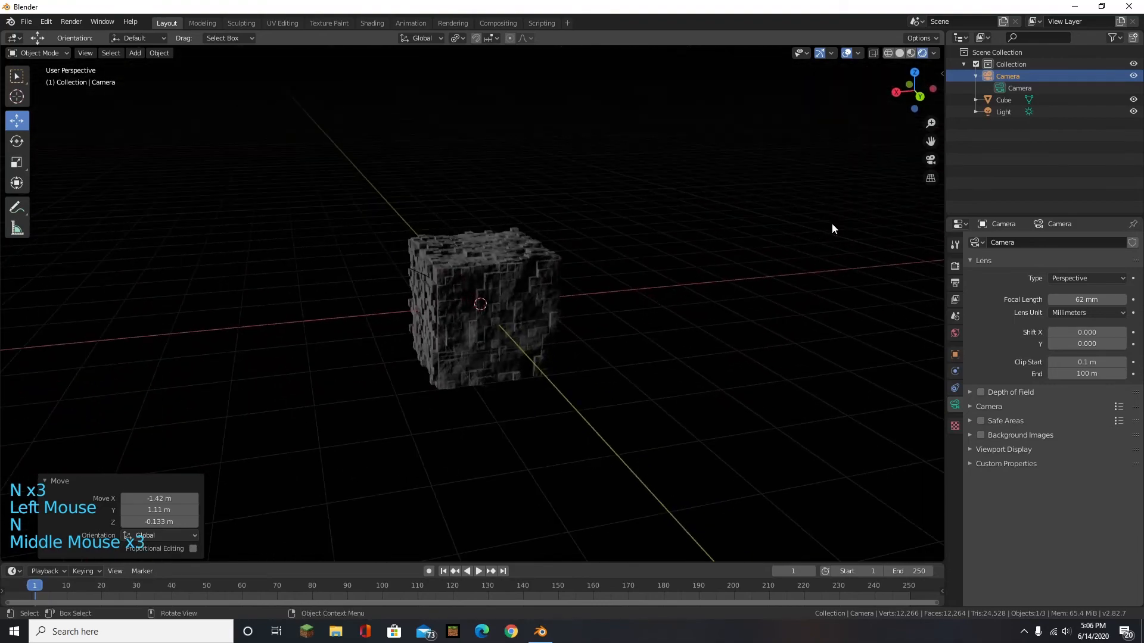
click(935, 158)
click(936, 159)
middle_drag(935, 159, 660, 244)
scroll(660, 244, down, 3)
scroll(642, 270, up, 3)
scroll(642, 271, down, 4)
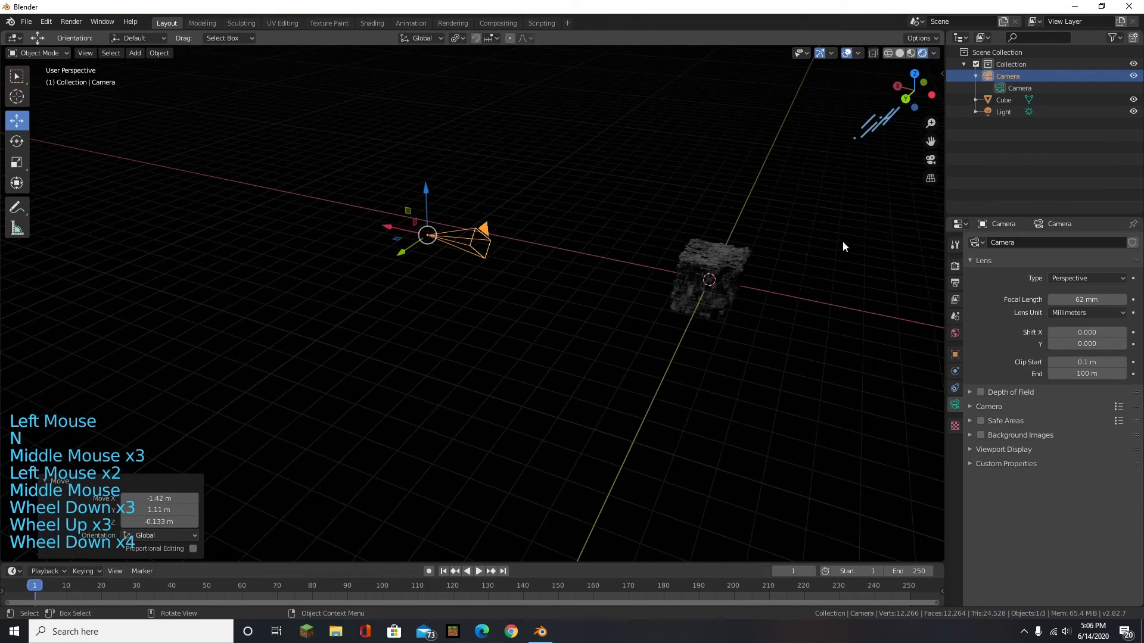
middle_drag(842, 240, 657, 224)
scroll(658, 224, up, 3)
scroll(658, 224, up, 3)
- Select the block, show the scene's render settings, deselect the block, and inspect its surface up close
click(609, 202)
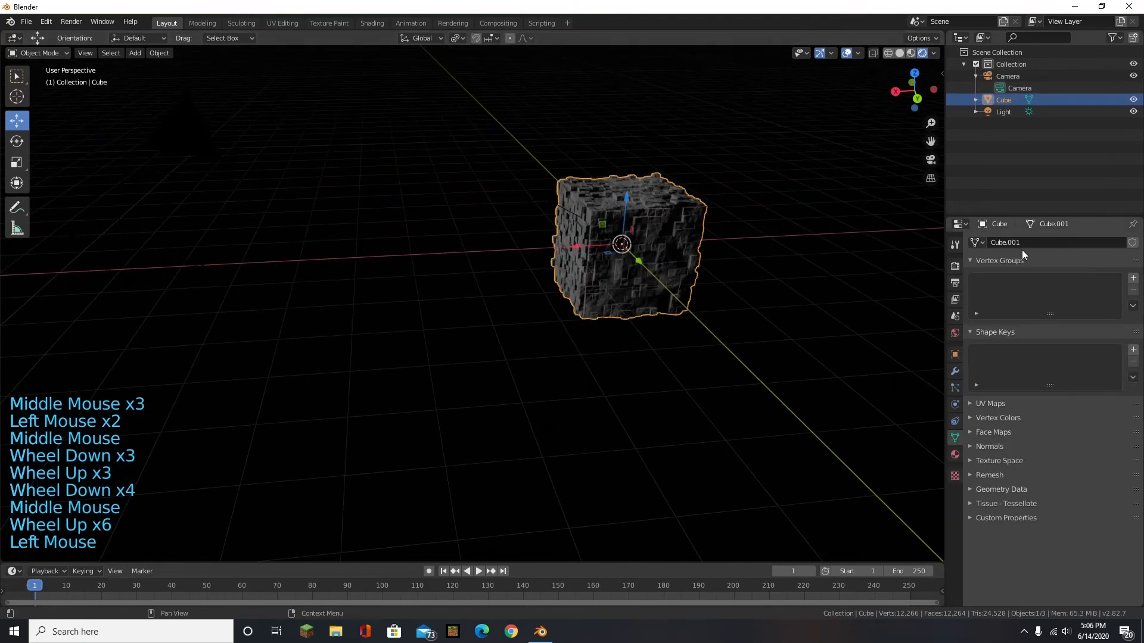
click(955, 266)
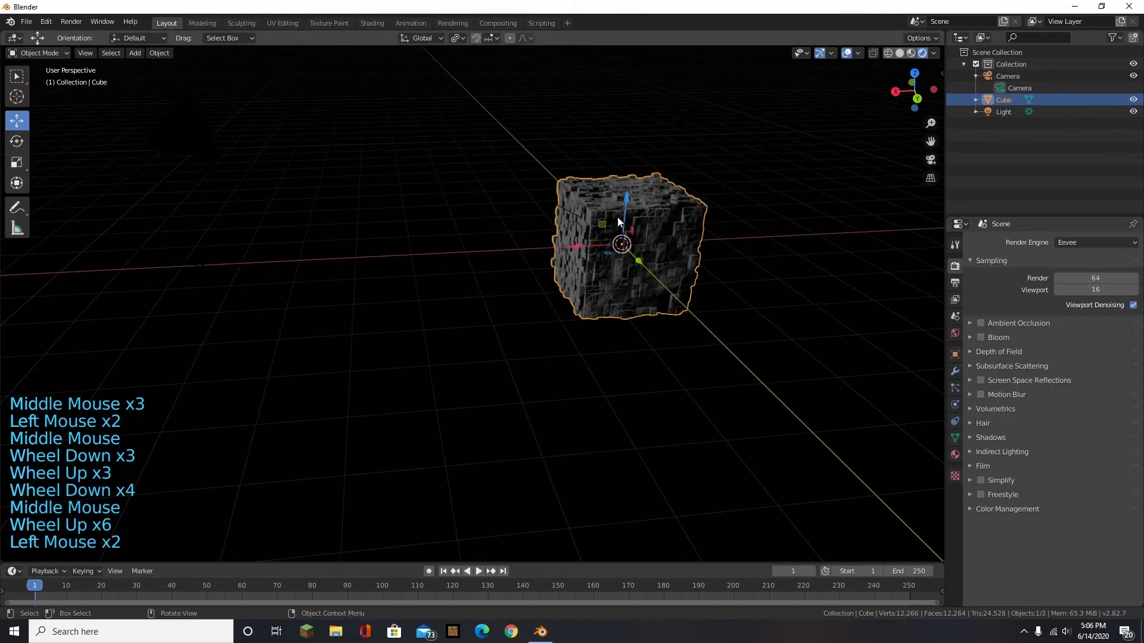
scroll(591, 176, up, 14)
scroll(621, 236, up, 20)
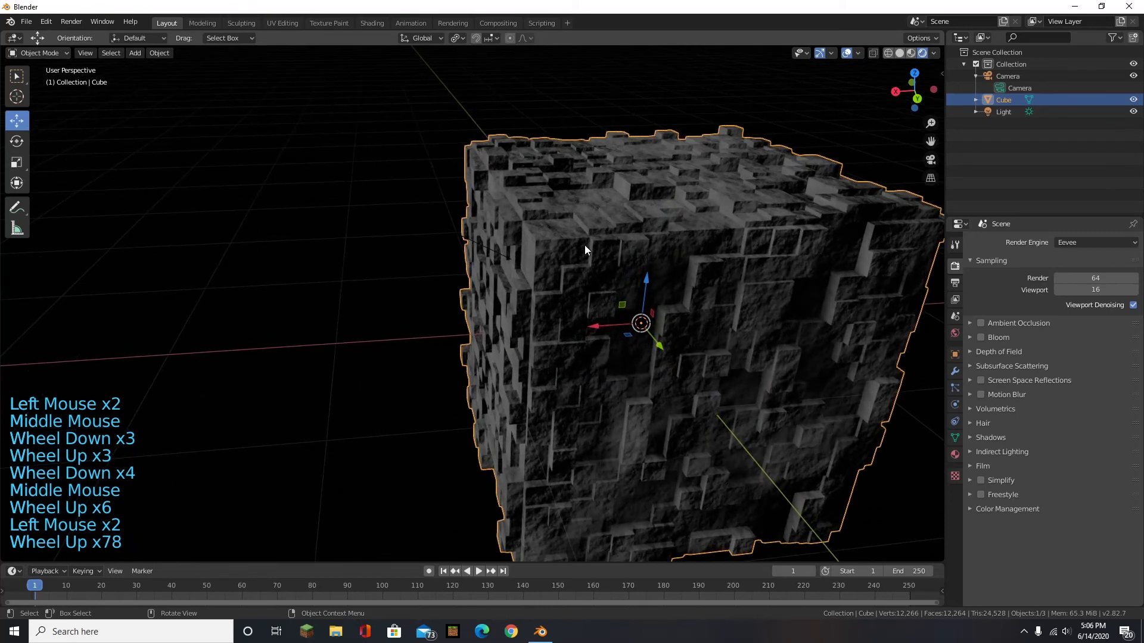
scroll(506, 288, down, 1)
middle_drag(505, 288, 659, 314)
click(659, 313)
scroll(295, 425, up, 8)
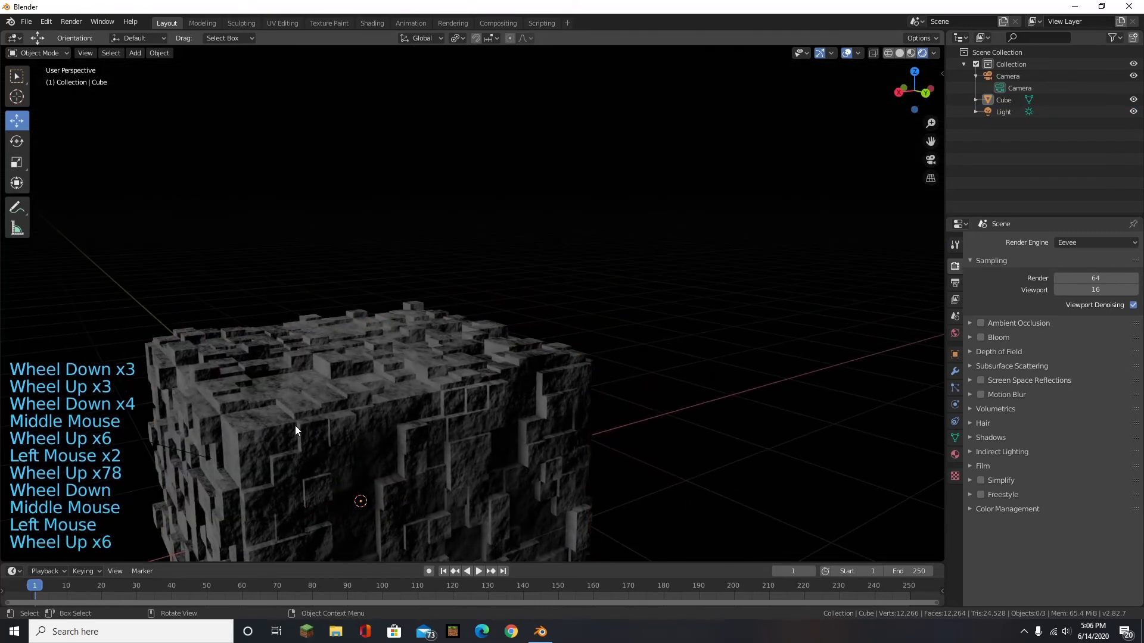
scroll(340, 448, down, 6)
scroll(527, 417, down, 20)
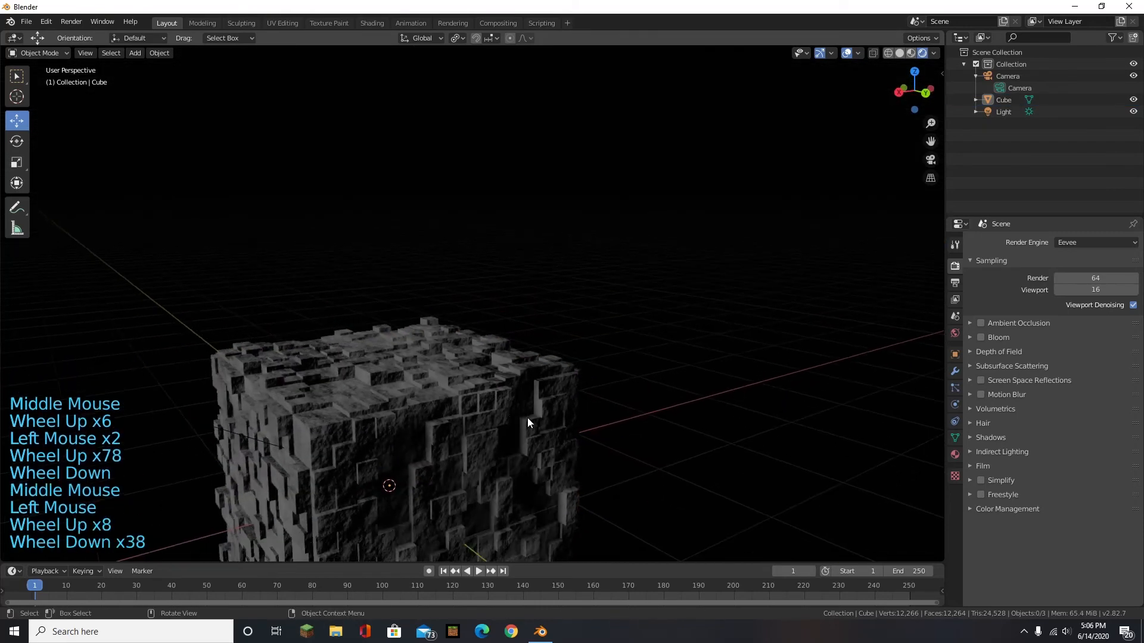
scroll(463, 455, up, 5)
scroll(441, 459, up, 10)
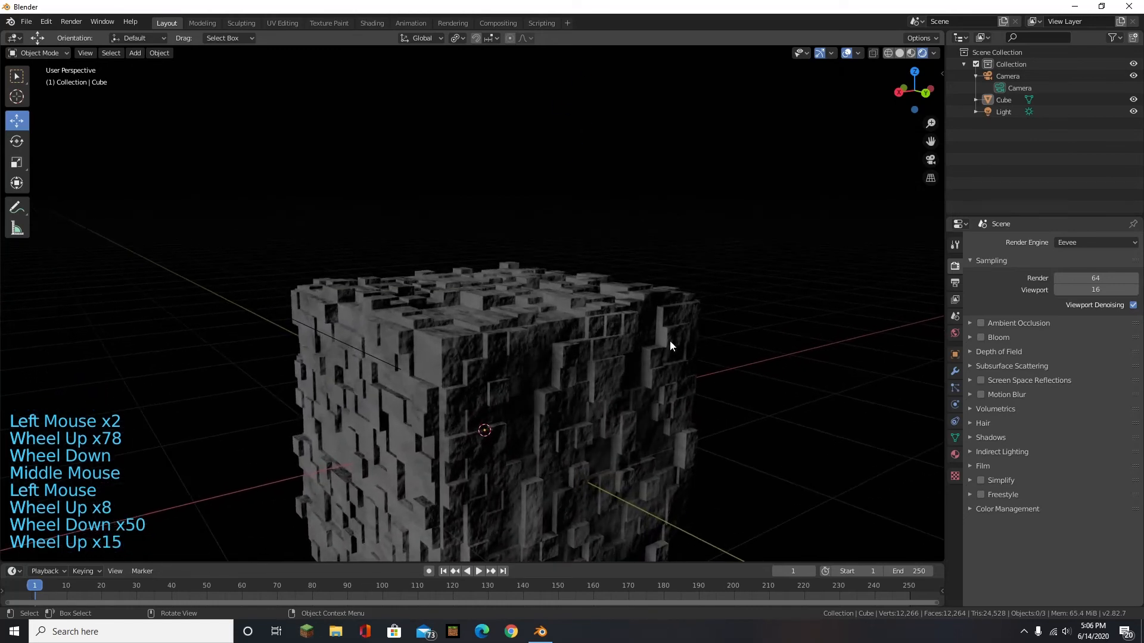
- Switch the render engine to Cycles with GPU Compute as the device and inspect the block near and far
click(1084, 243)
click(1074, 281)
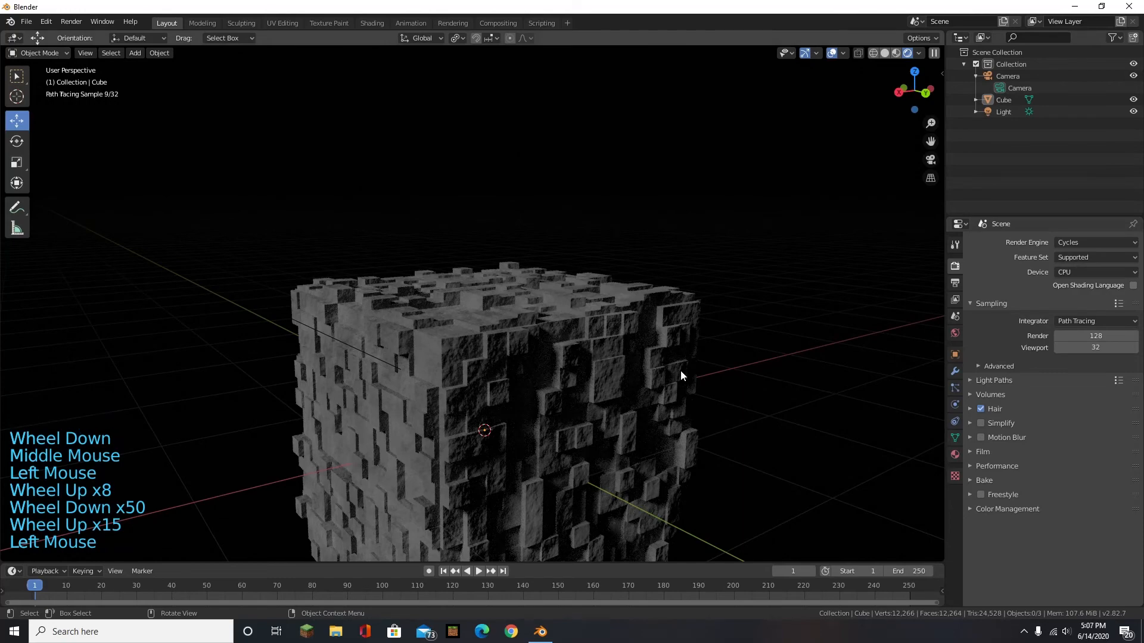
click(1069, 271)
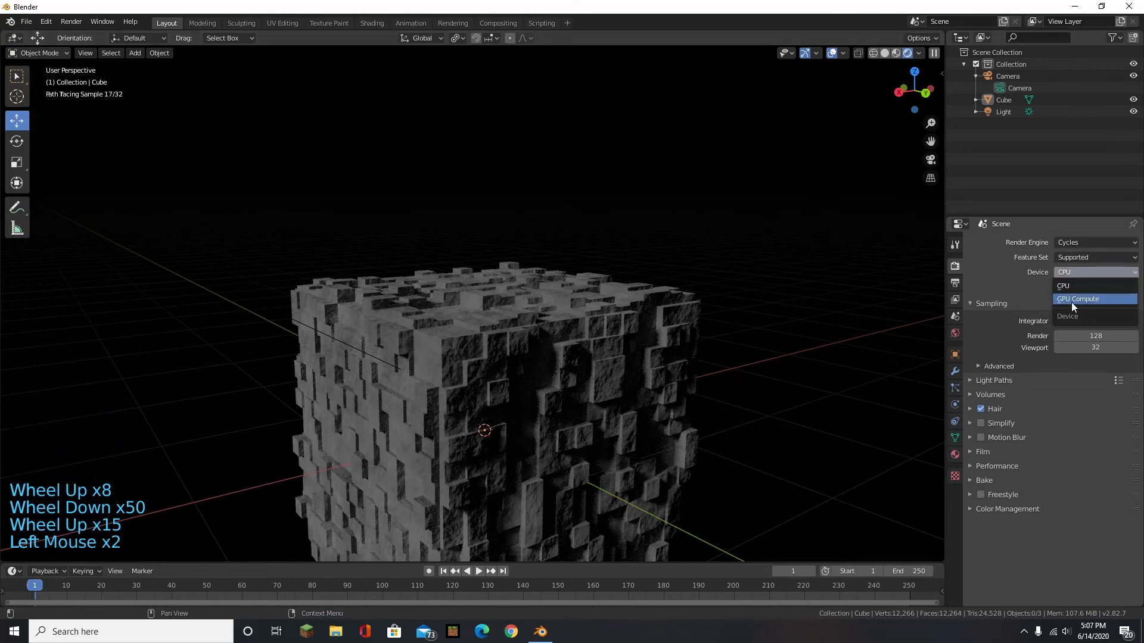
click(1075, 299)
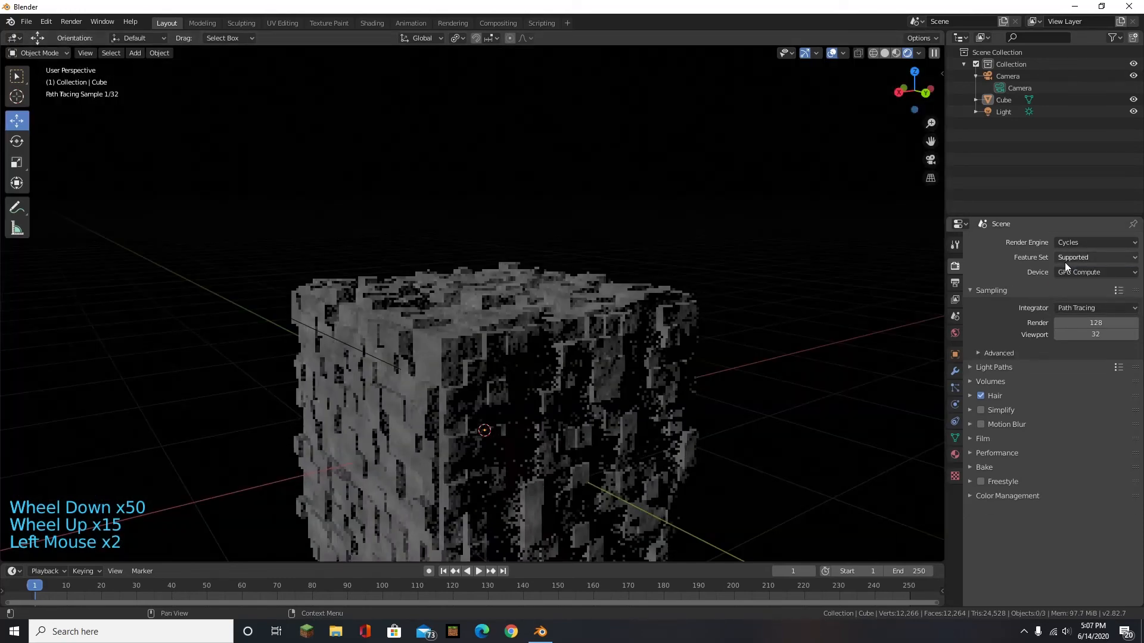
scroll(412, 448, up, 5)
scroll(558, 441, up, 6)
scroll(544, 442, down, 20)
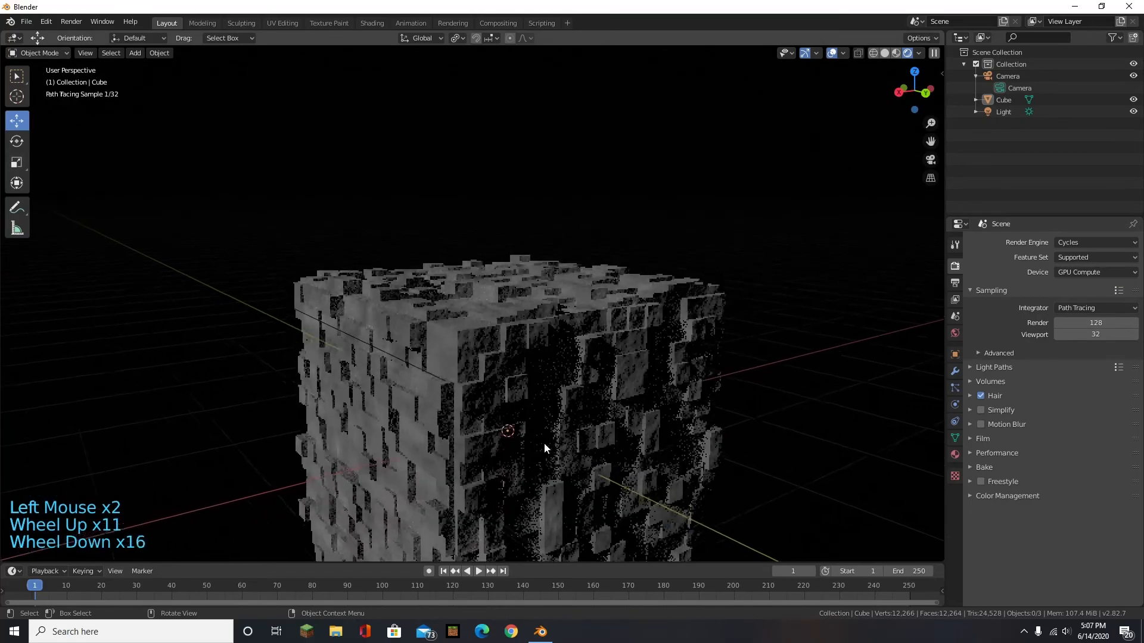
click(603, 421)
scroll(564, 404, up, 15)
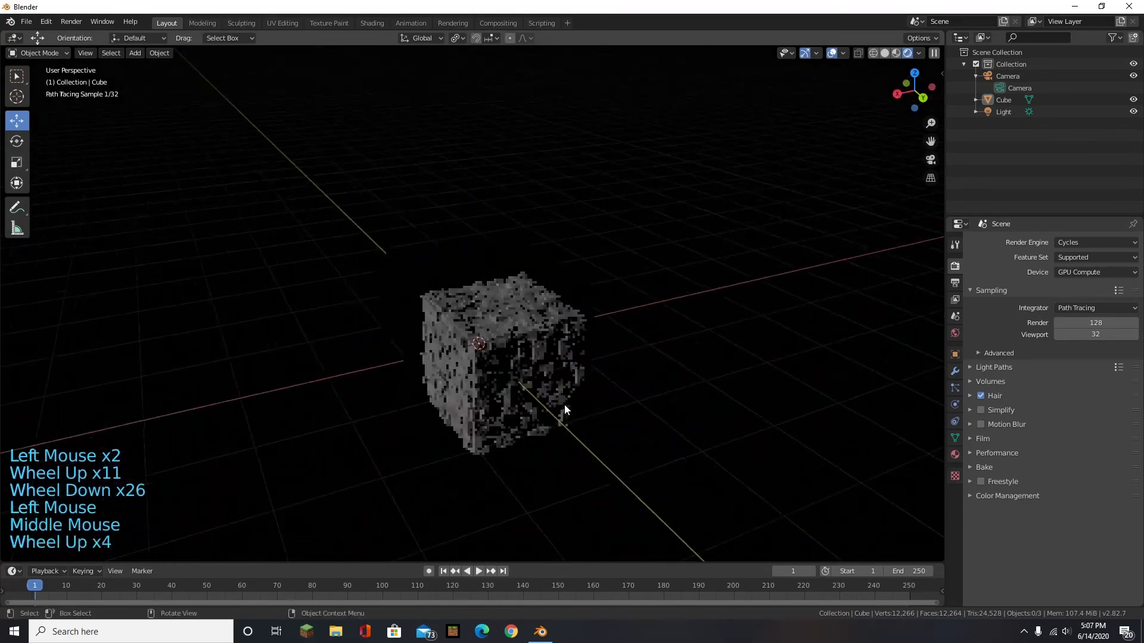
- Switch the render engine back to Eevee and check the block's shading up close
click(1082, 248)
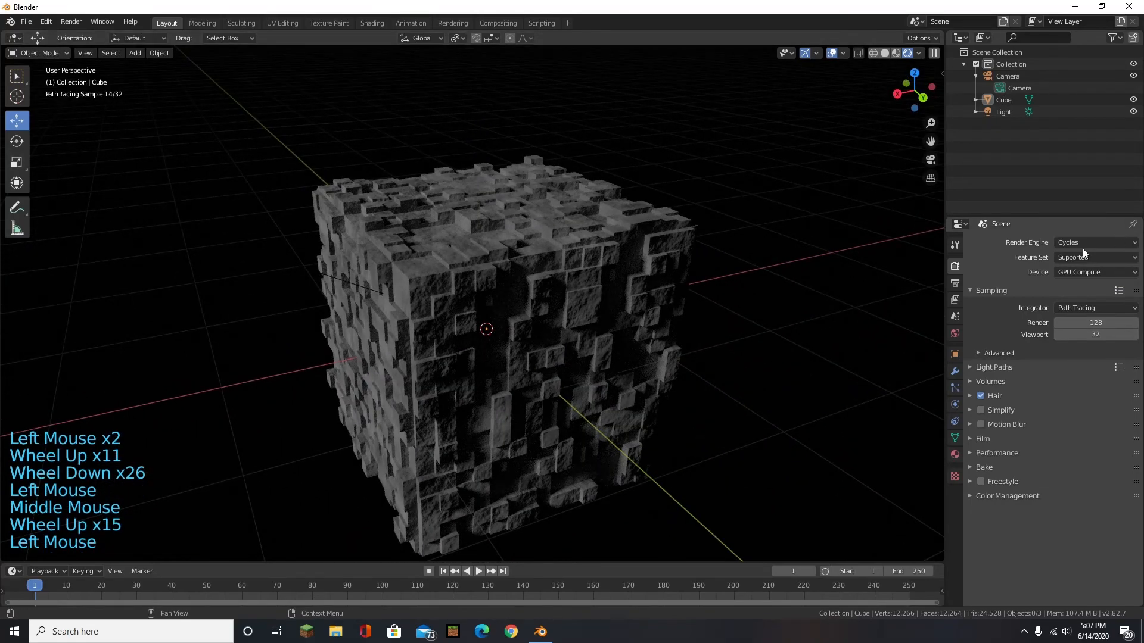
click(1072, 245)
click(1069, 255)
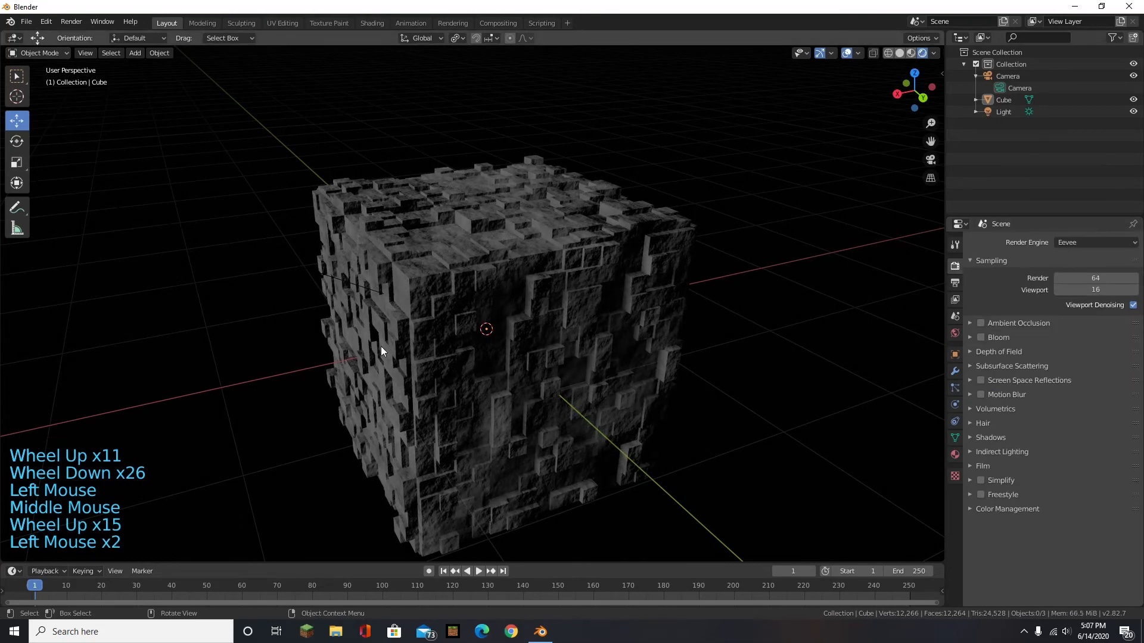
scroll(465, 348, up, 9)
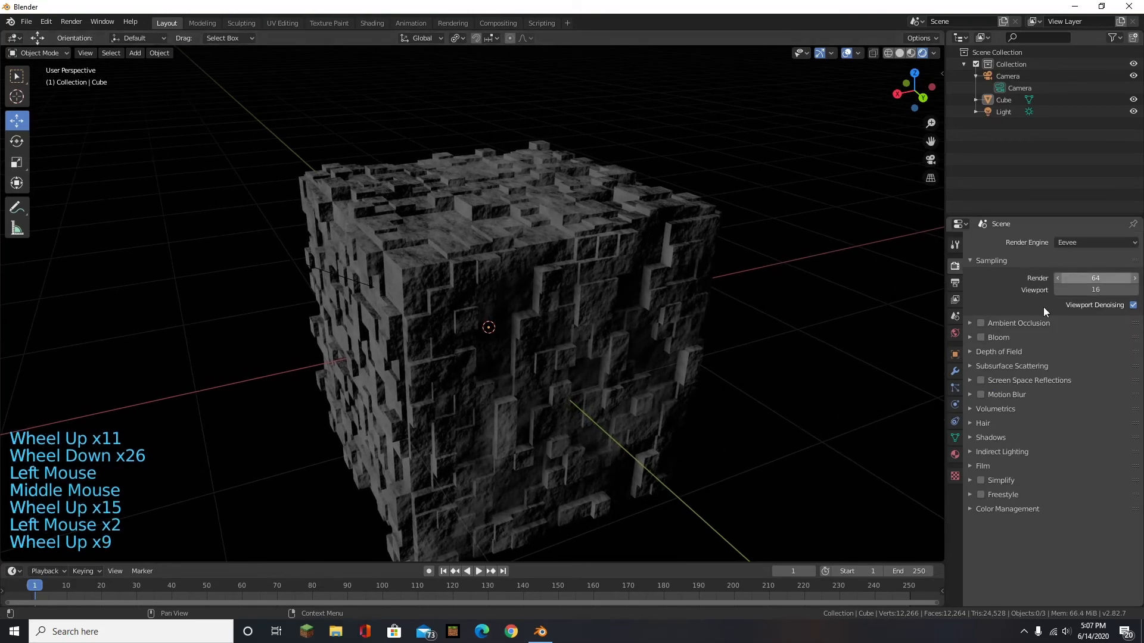
- Show the output settings and check the horizontal render resolution without changing it
click(955, 284)
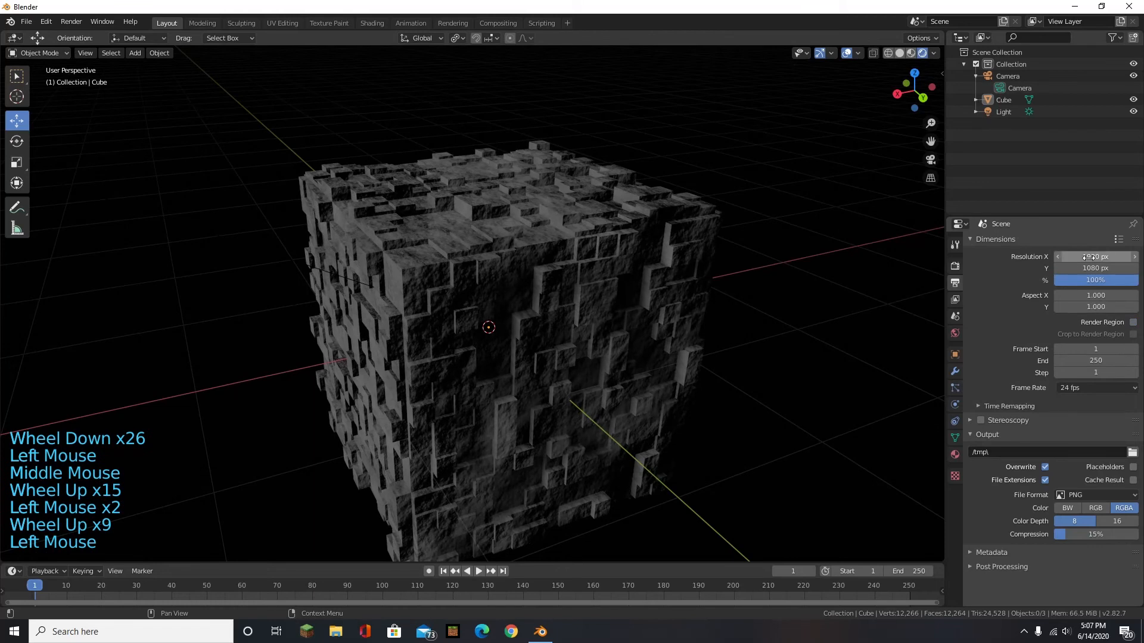
double_click(1072, 256)
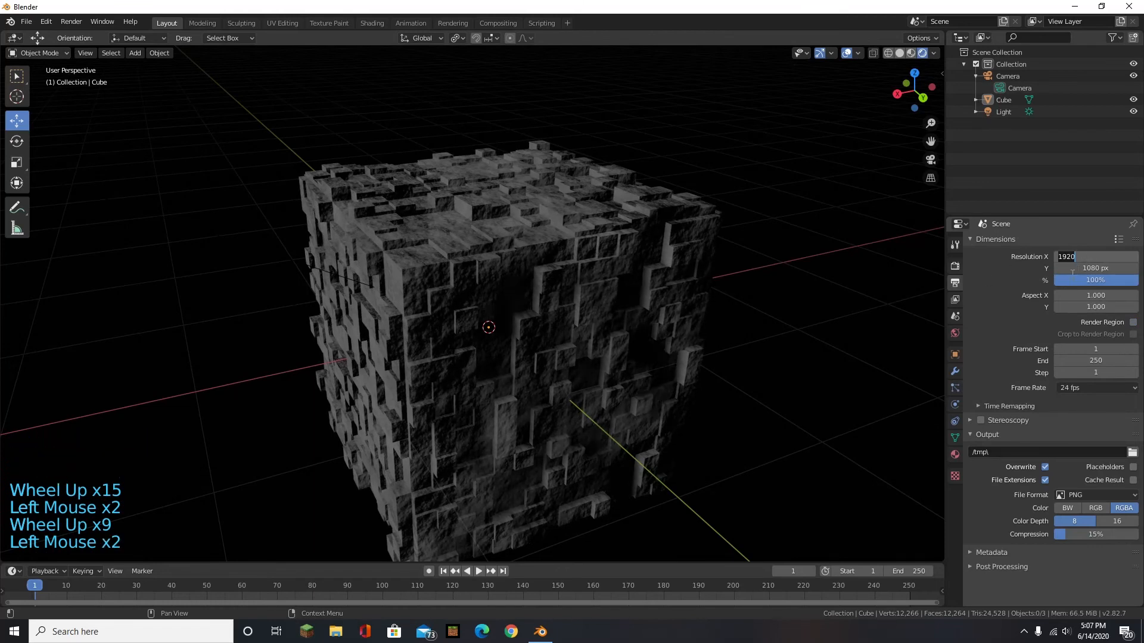
click(1039, 263)
- Render the still image, inspect the block's surface detail up close, and close the render
click(66, 24)
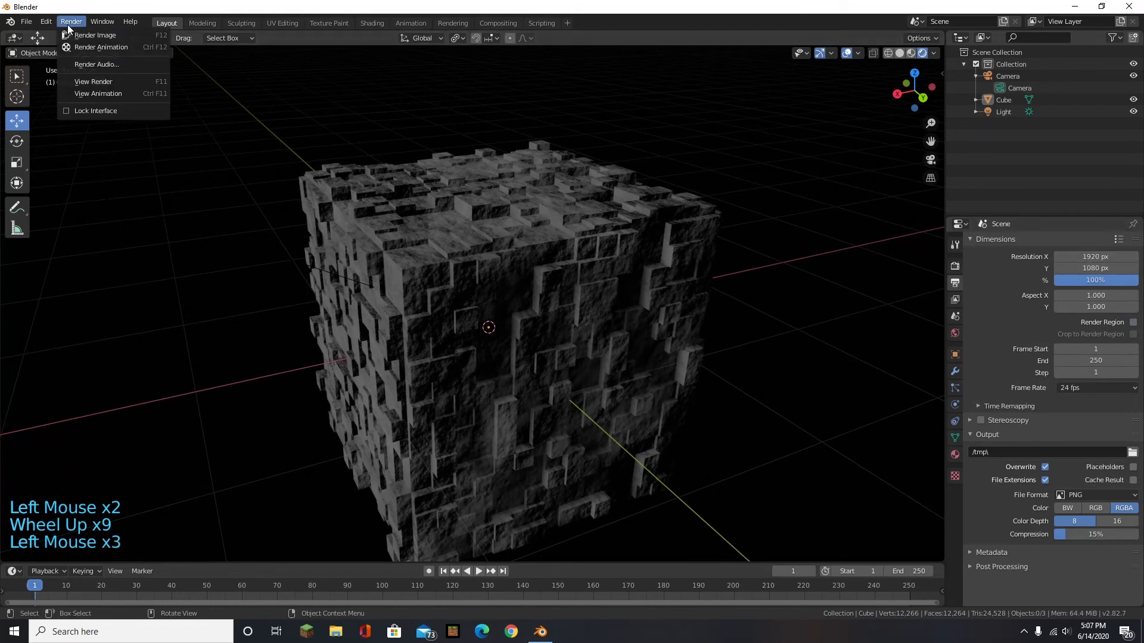
click(98, 37)
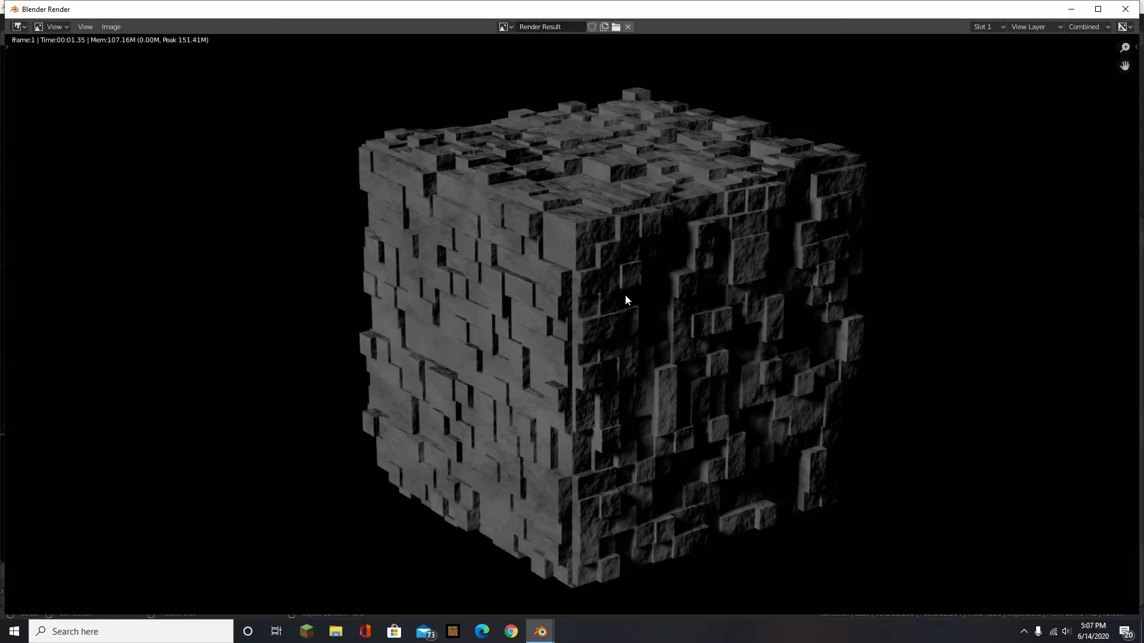
scroll(624, 295, up, 5)
scroll(608, 295, down, 3)
scroll(684, 432, up, 5)
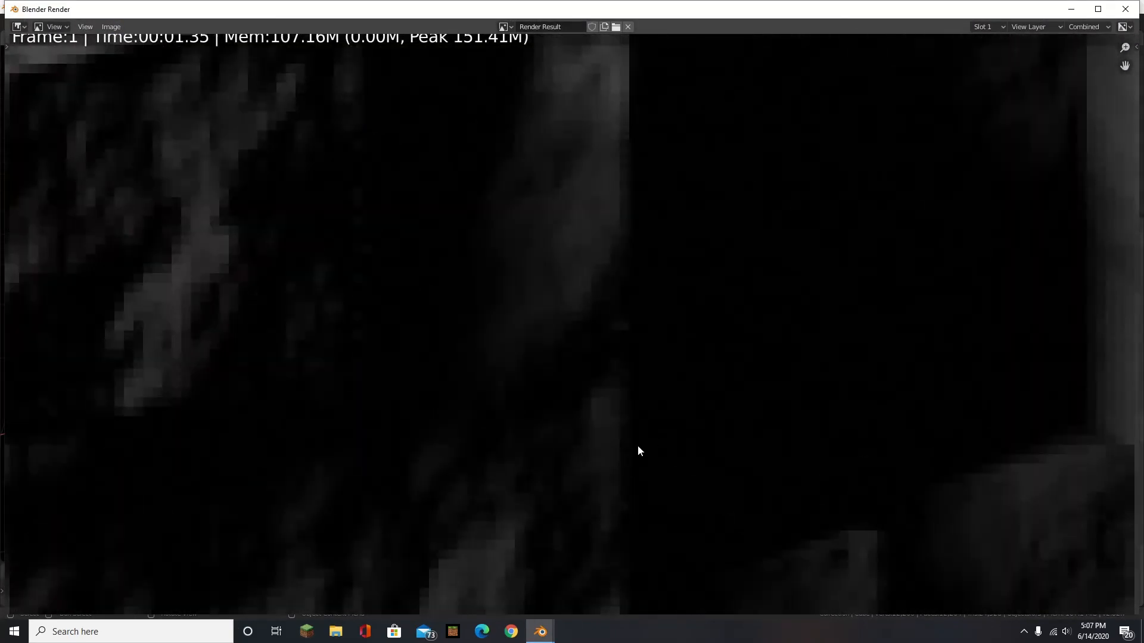
scroll(638, 446, down, 4)
click(1125, 9)
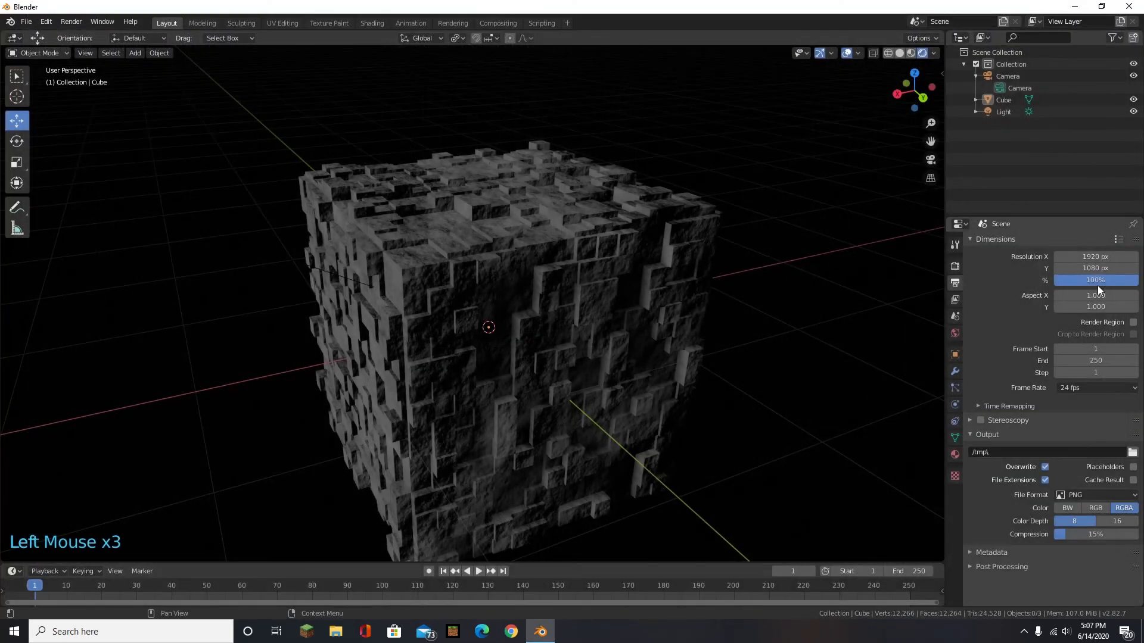
- Set the render resolution to 3840 px in X and 2160 px in Y
click(1080, 257)
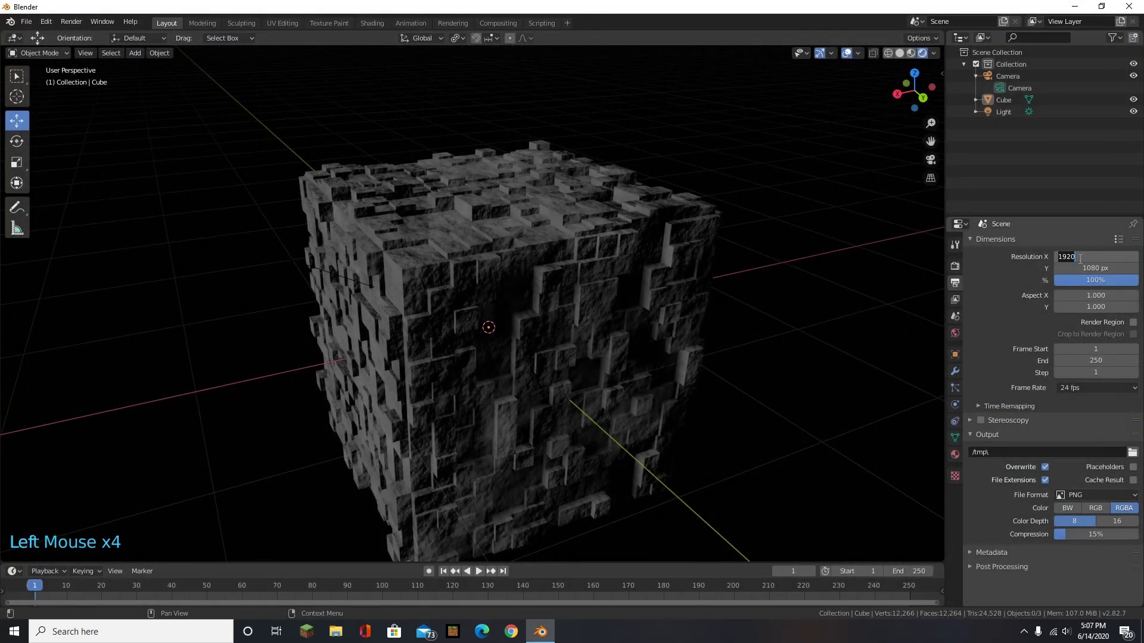
text(38)
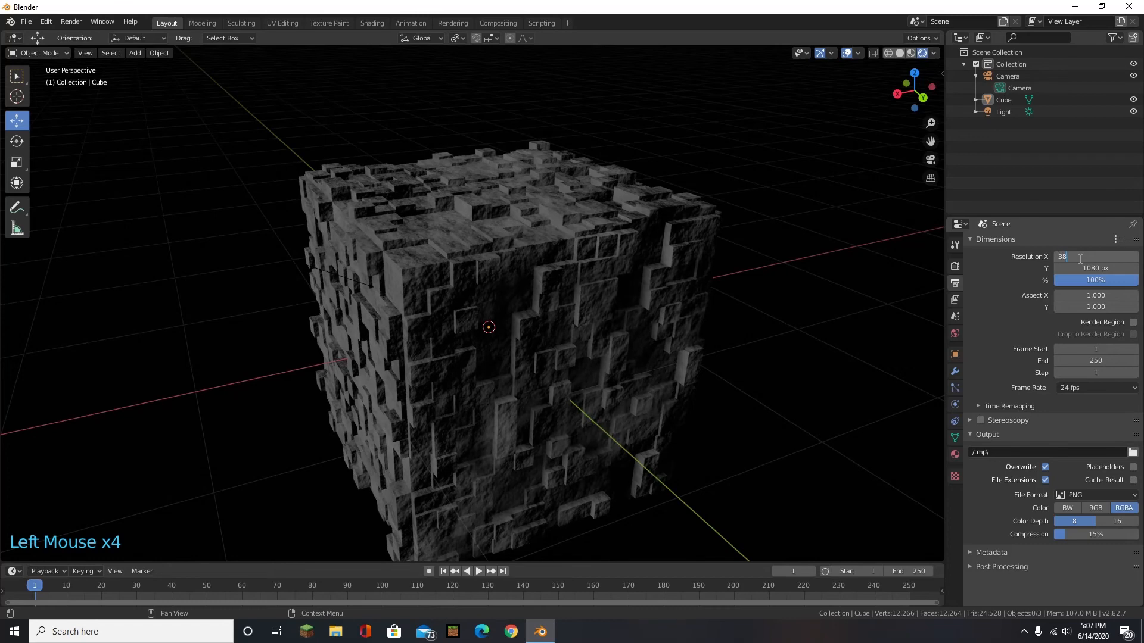
text(40)
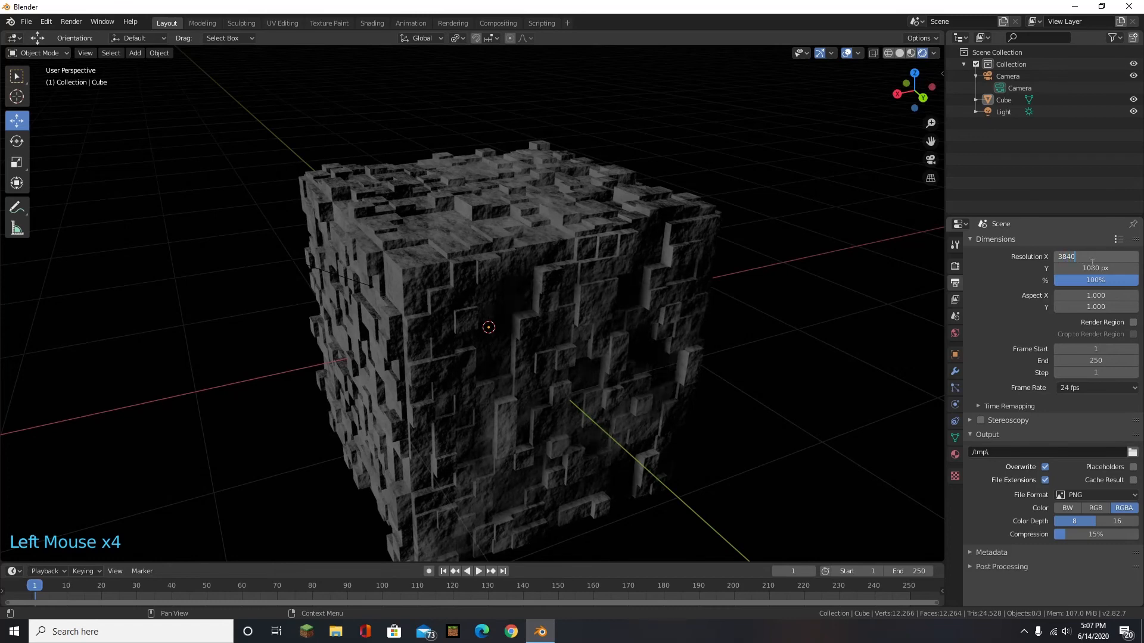
click(1080, 267)
click(1080, 266)
text(10)
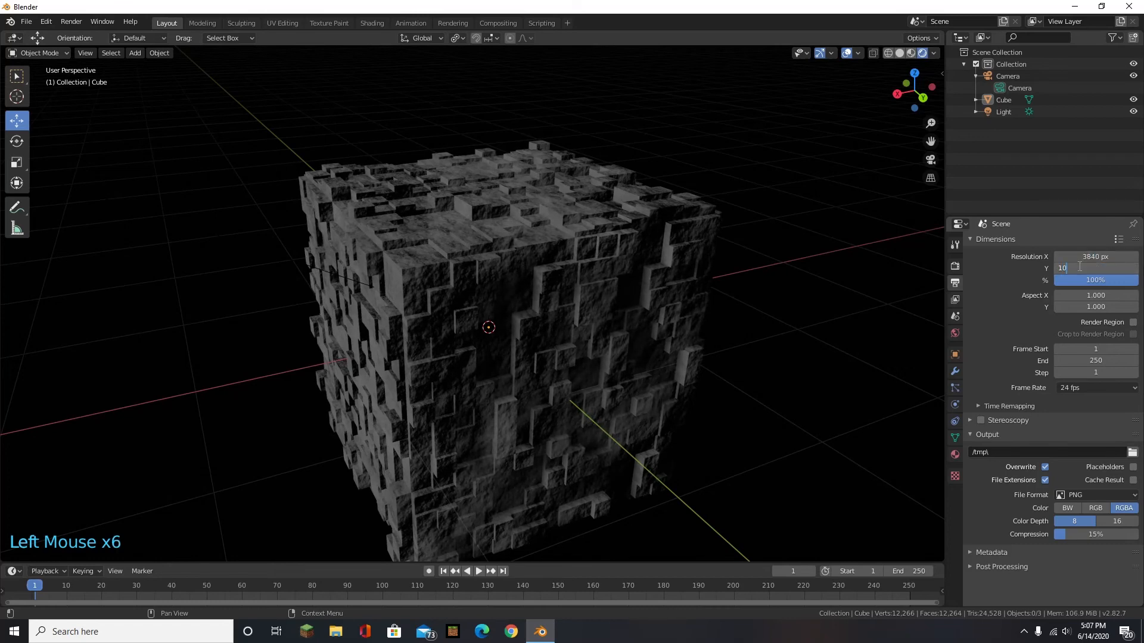
key(BackSpace)
key(BackSpace)
key(BackSpace)
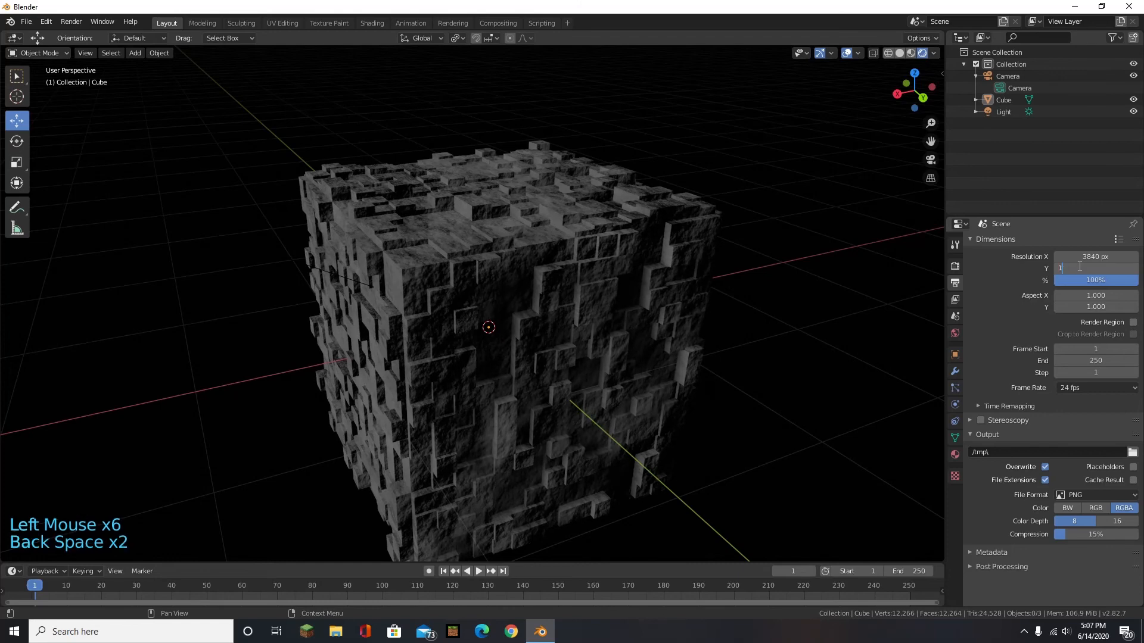
text(2160)
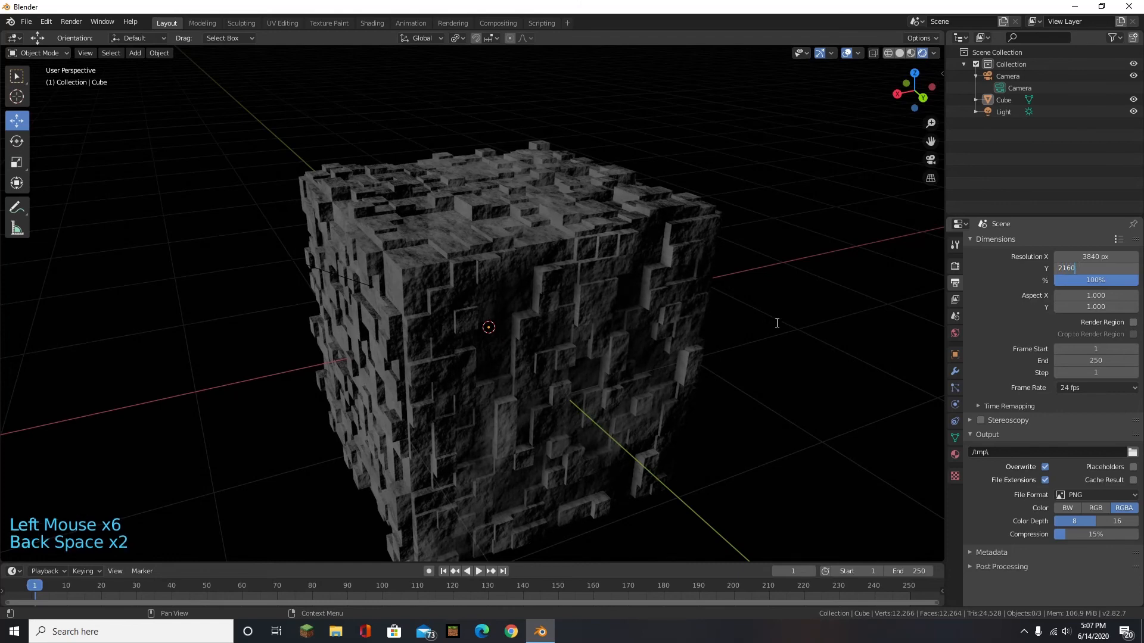
key(Return)
- Look through the camera, render the still image again, inspect the stone edges up close, and close the render
scroll(539, 256, down, 1)
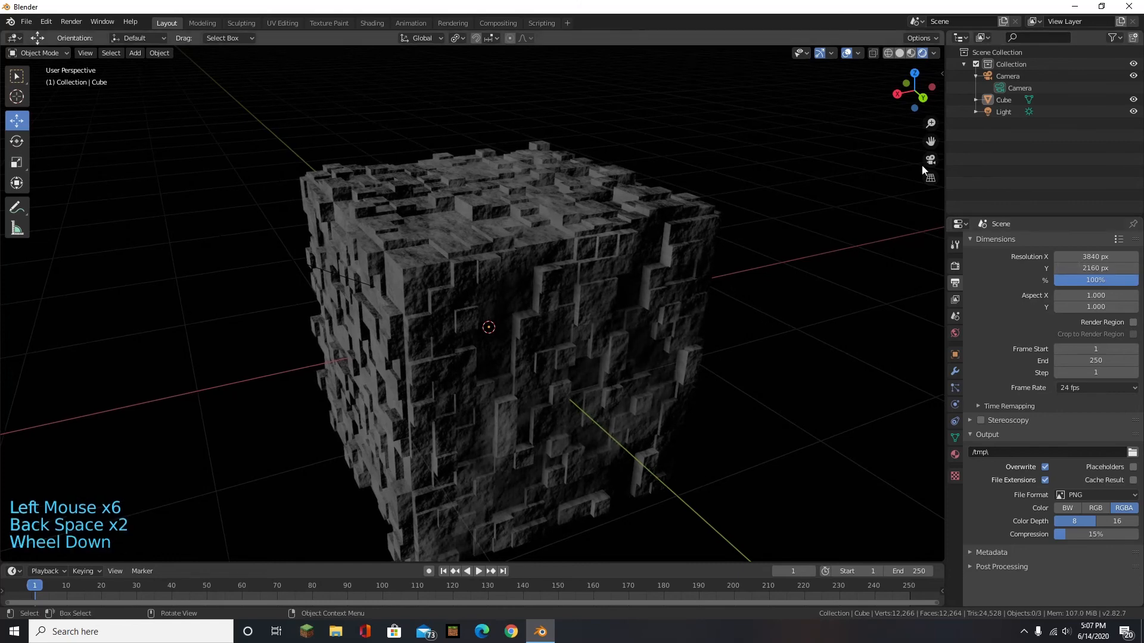
click(937, 149)
click(932, 160)
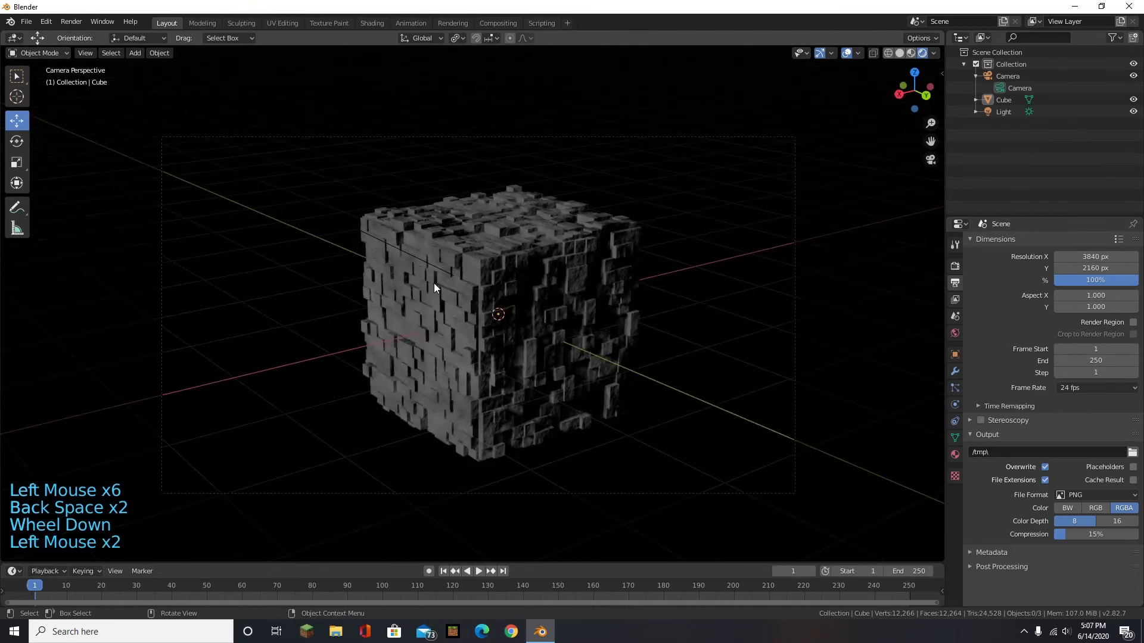
scroll(434, 282, up, 2)
scroll(437, 281, down, 3)
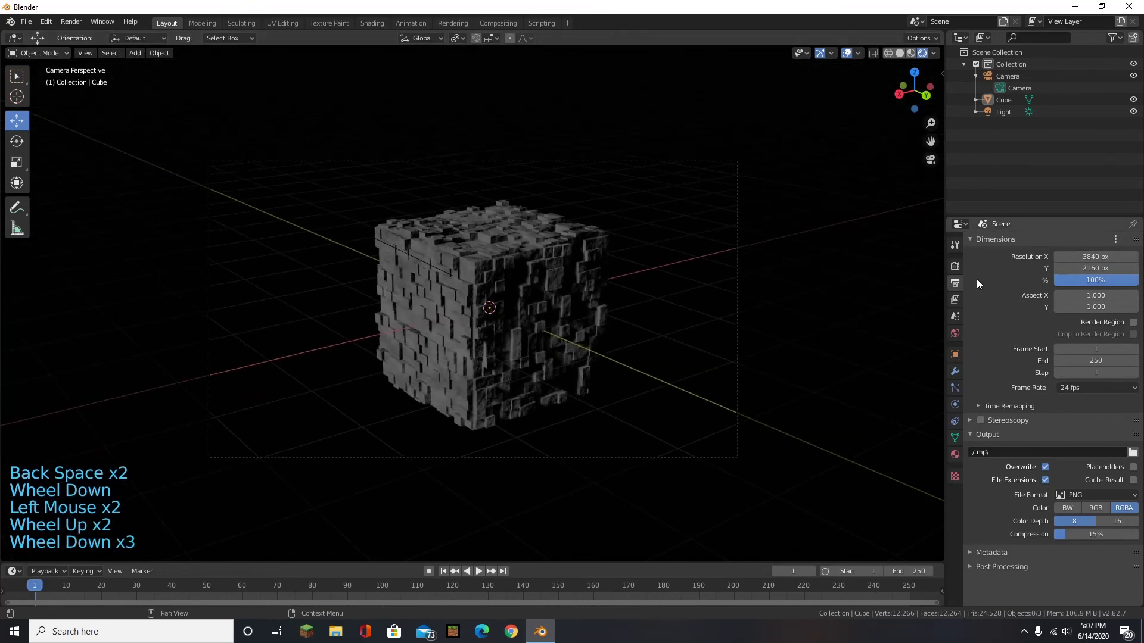
click(71, 22)
click(99, 35)
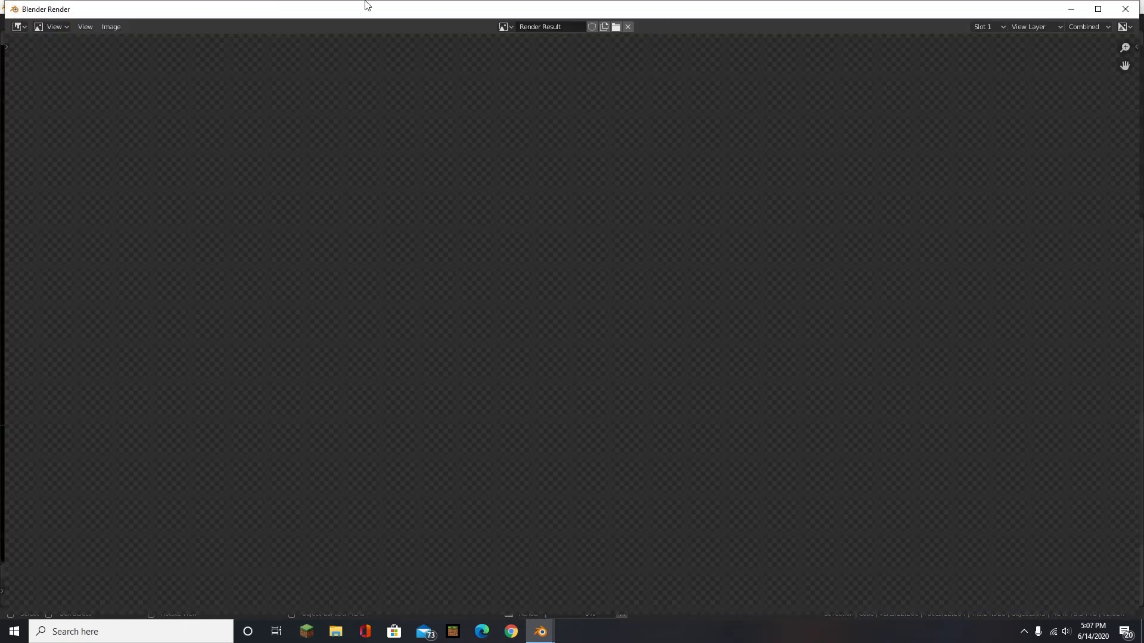
scroll(588, 383, up, 9)
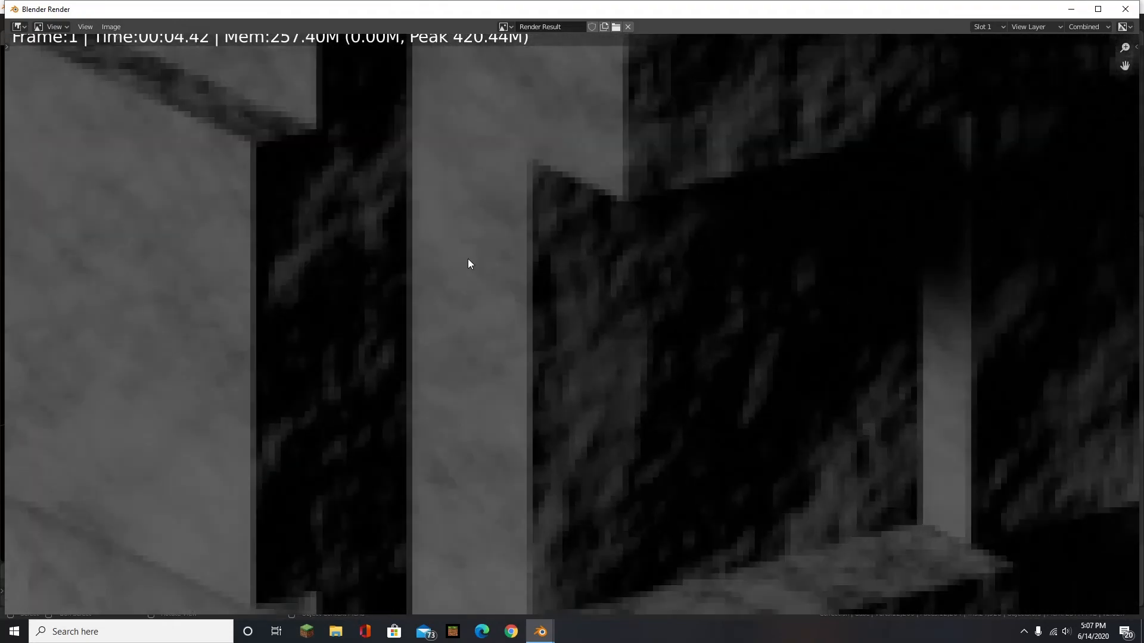
scroll(467, 259, down, 7)
scroll(672, 309, up, 3)
scroll(672, 310, up, 5)
scroll(509, 294, down, 5)
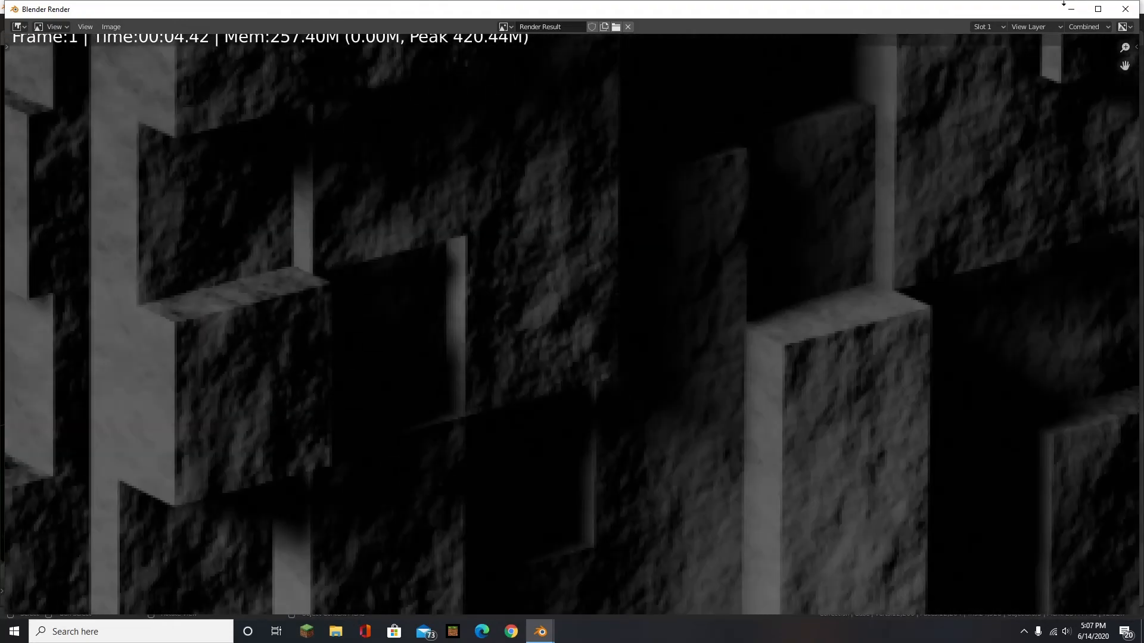
click(1135, 10)
- Set the render resolution to 7680 px in X and 4320 px in Y
click(1095, 256)
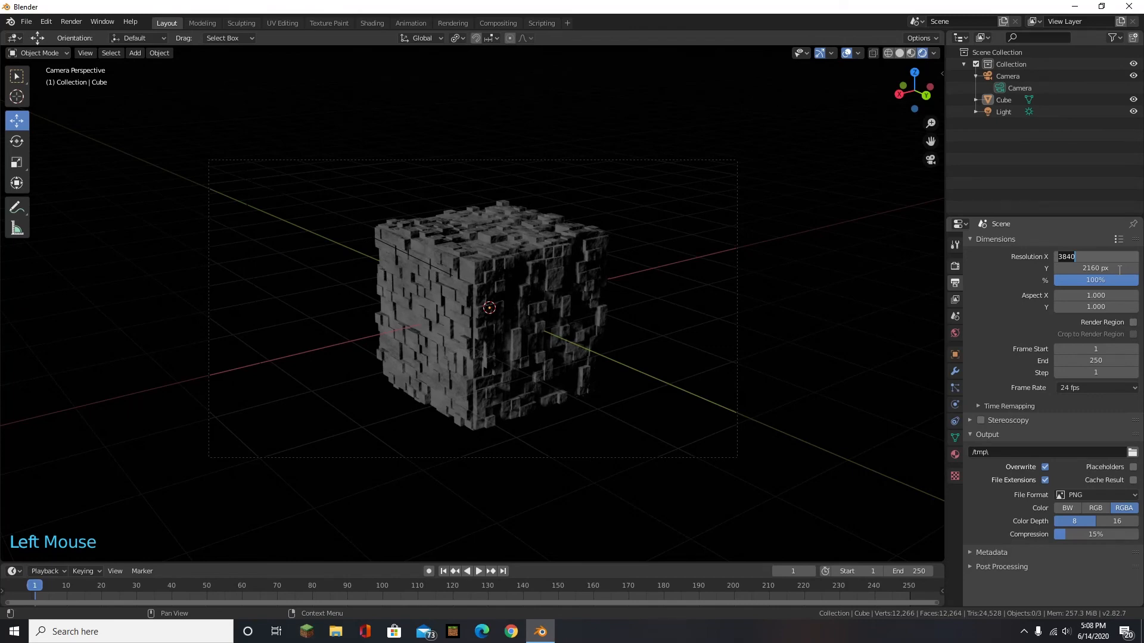
text(7680)
double_click(1109, 268)
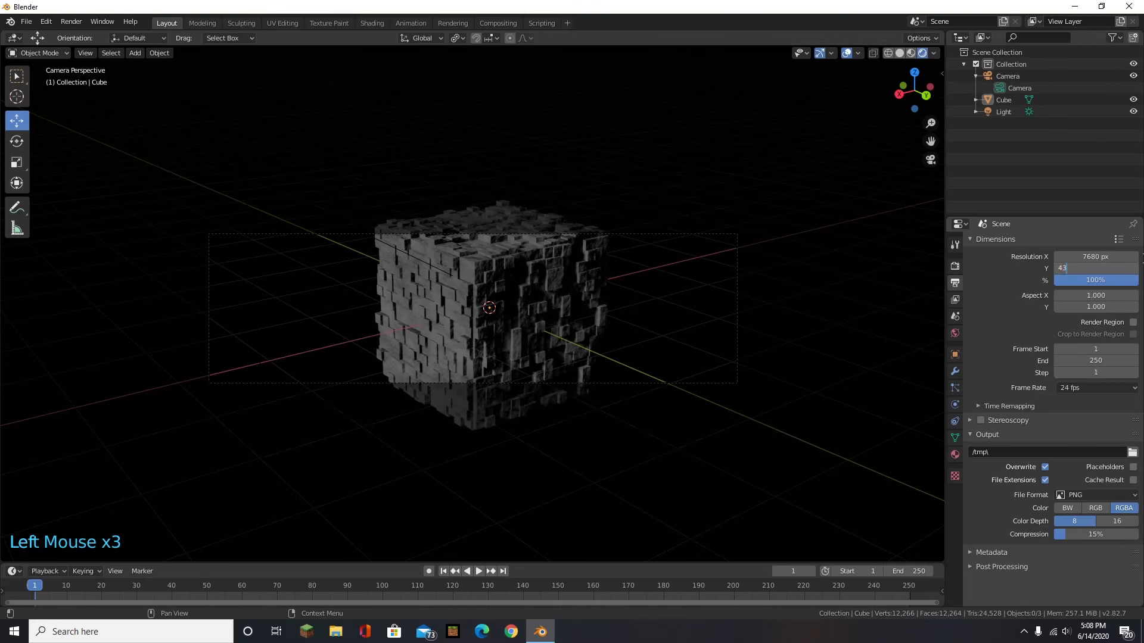
key(Return)
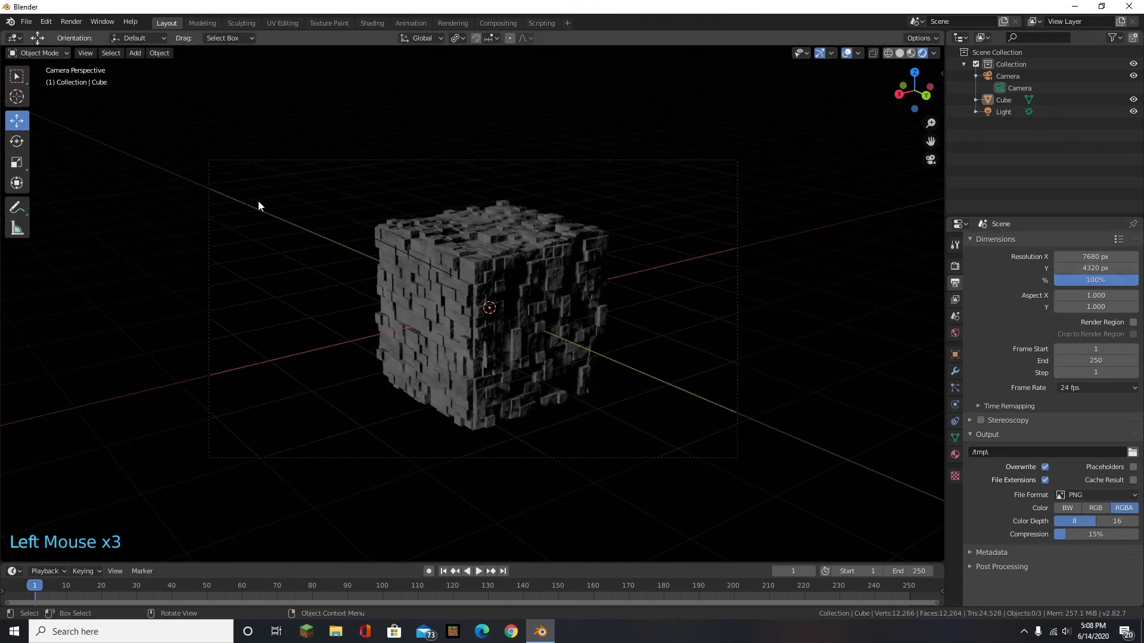
- Render the still image at the new resolution and examine the stones on the block's top and upper faces up close
click(71, 22)
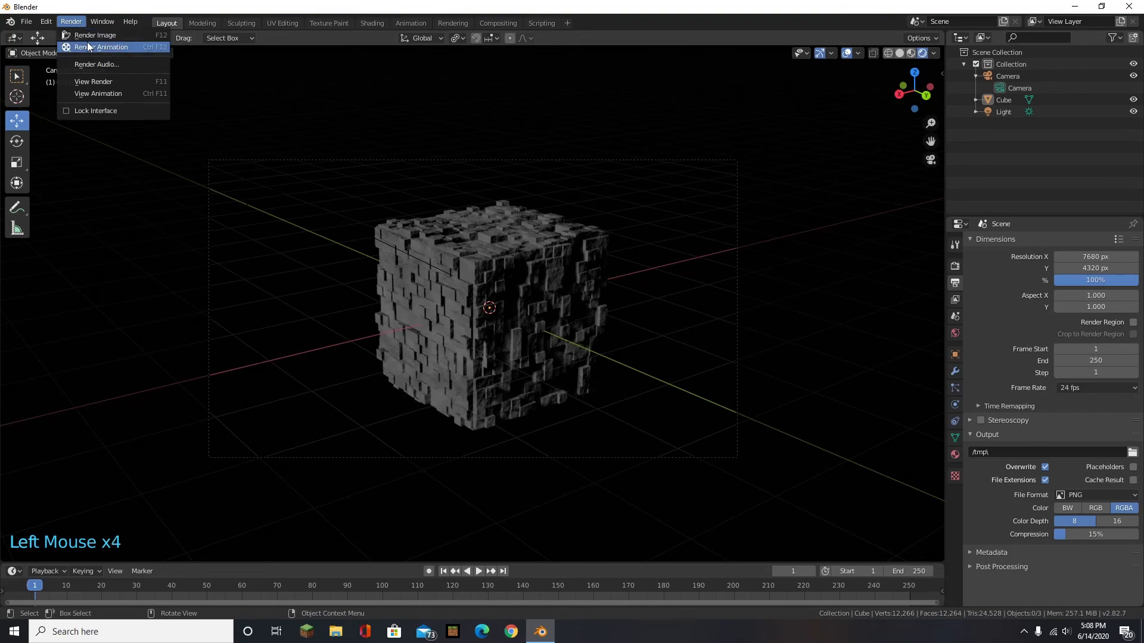
click(87, 44)
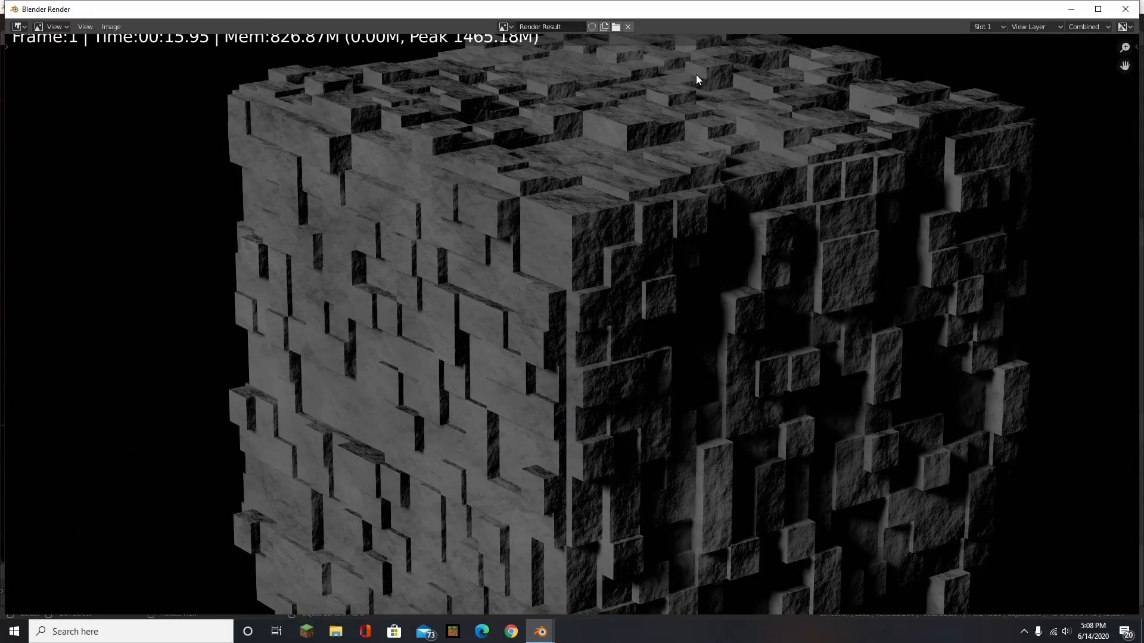
scroll(460, 235, down, 5)
scroll(621, 169, up, 8)
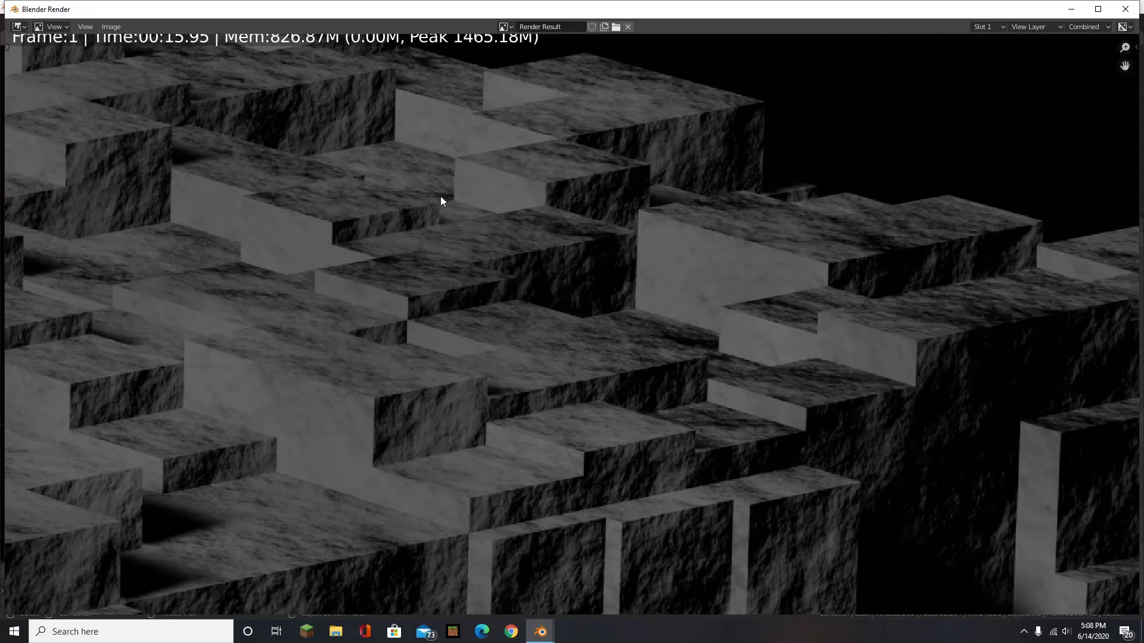
scroll(608, 222, up, 2)
scroll(516, 253, down, 5)
scroll(503, 392, up, 6)
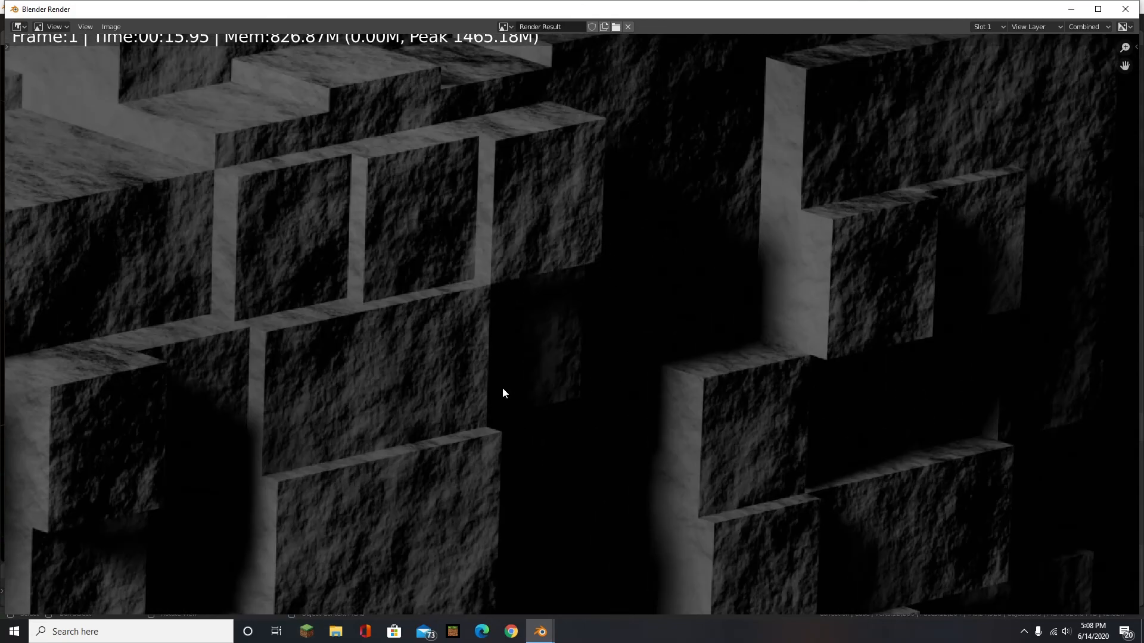
scroll(906, 479, up, 3)
scroll(784, 384, up, 4)
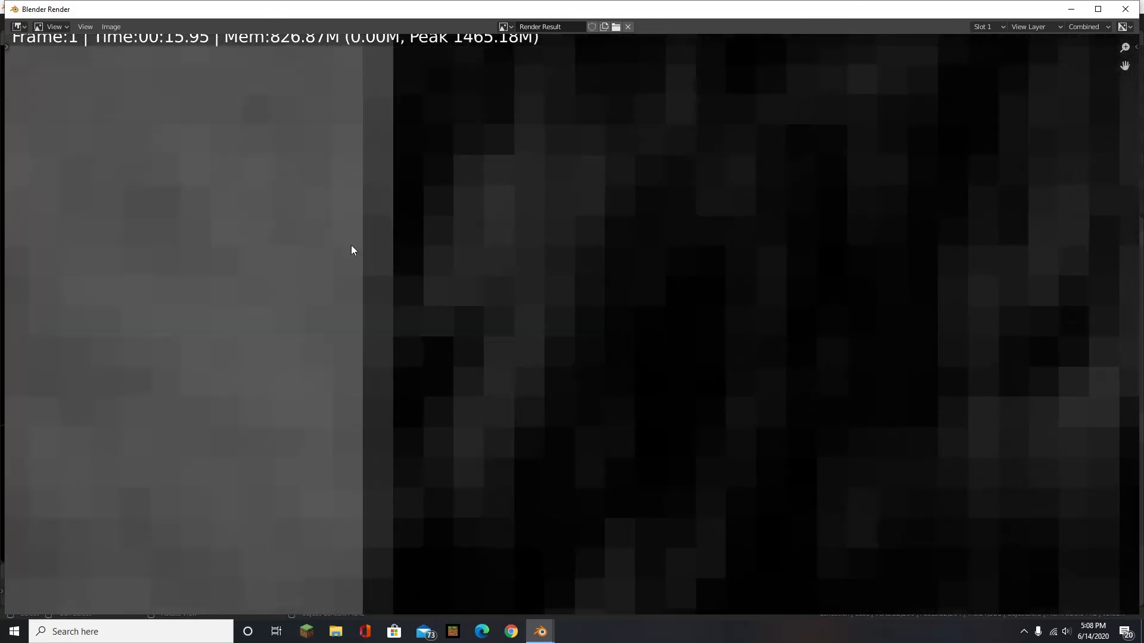
- Check the whole rendered block, examine its lowest corner in close-up, and close the render
scroll(363, 245, down, 6)
scroll(762, 411, down, 6)
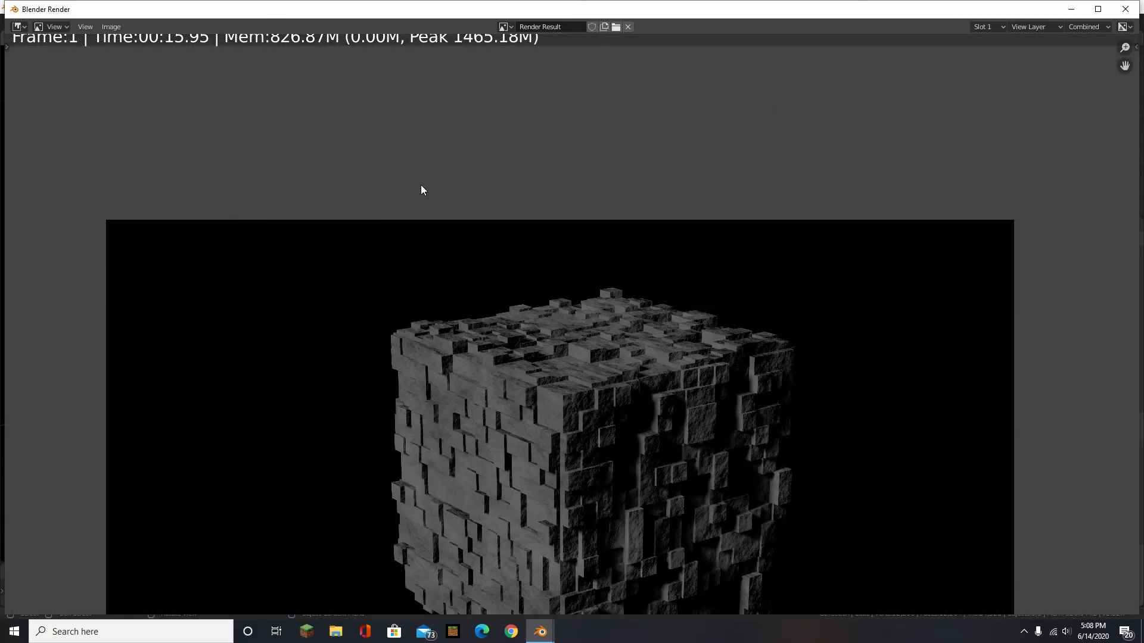
scroll(547, 458, up, 2)
scroll(781, 368, down, 1)
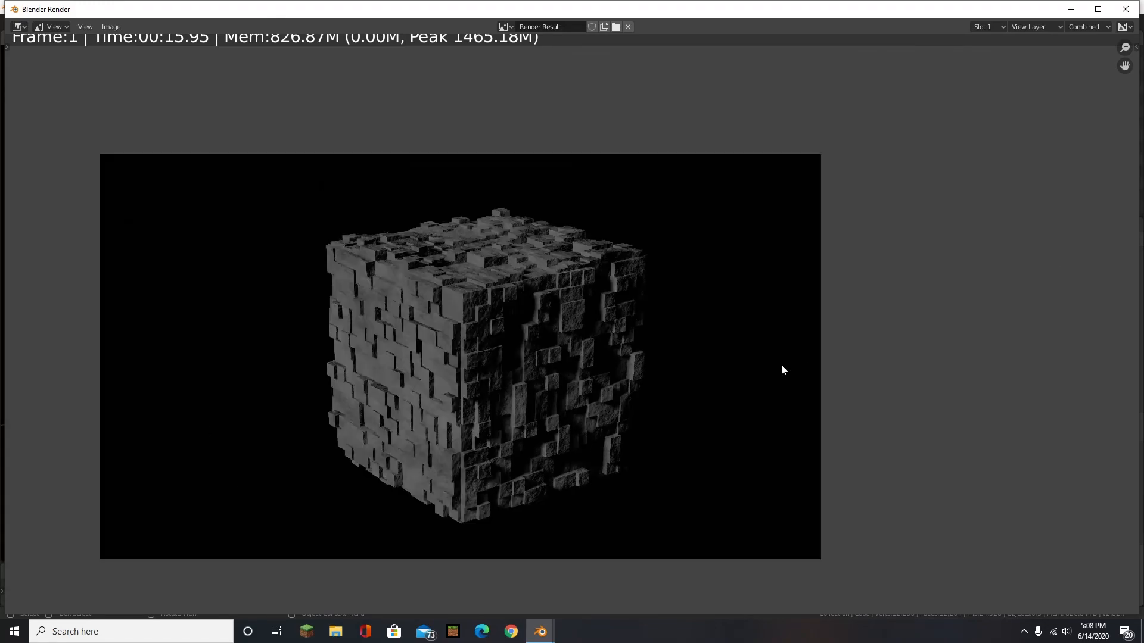
scroll(603, 459, up, 4)
scroll(786, 437, down, 2)
scroll(596, 453, up, 8)
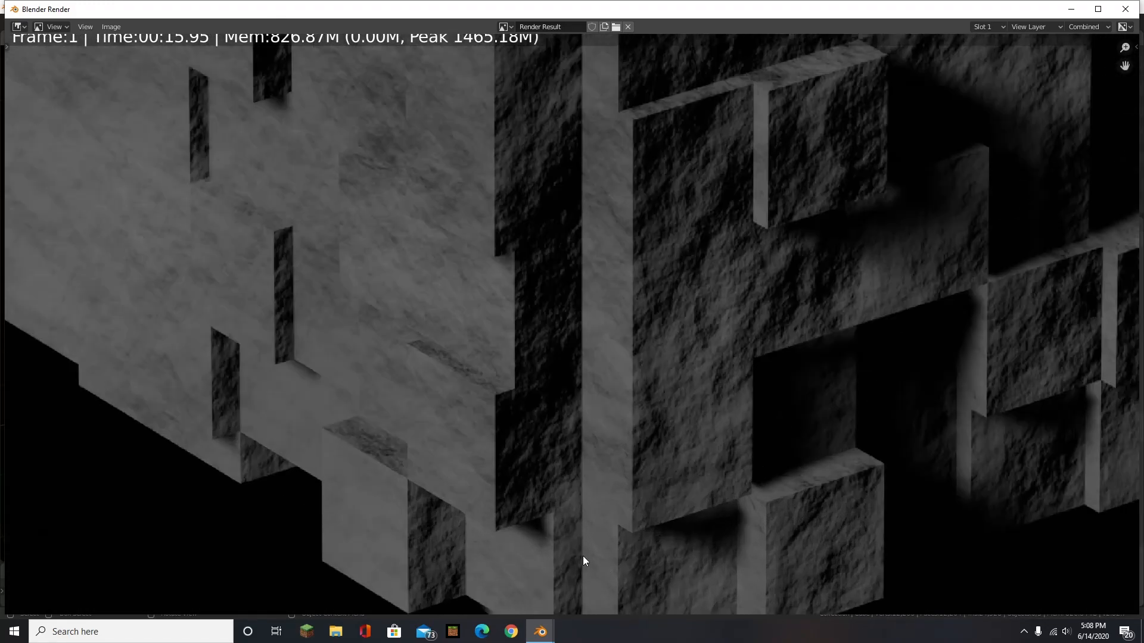
scroll(442, 456, up, 2)
scroll(403, 401, down, 2)
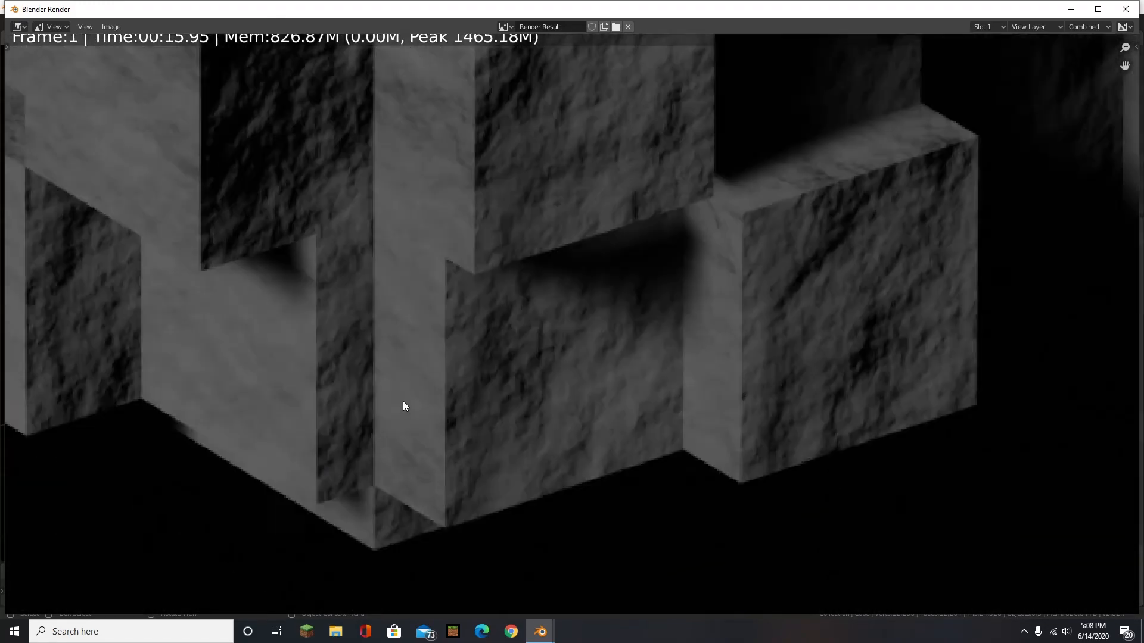
click(1124, 9)
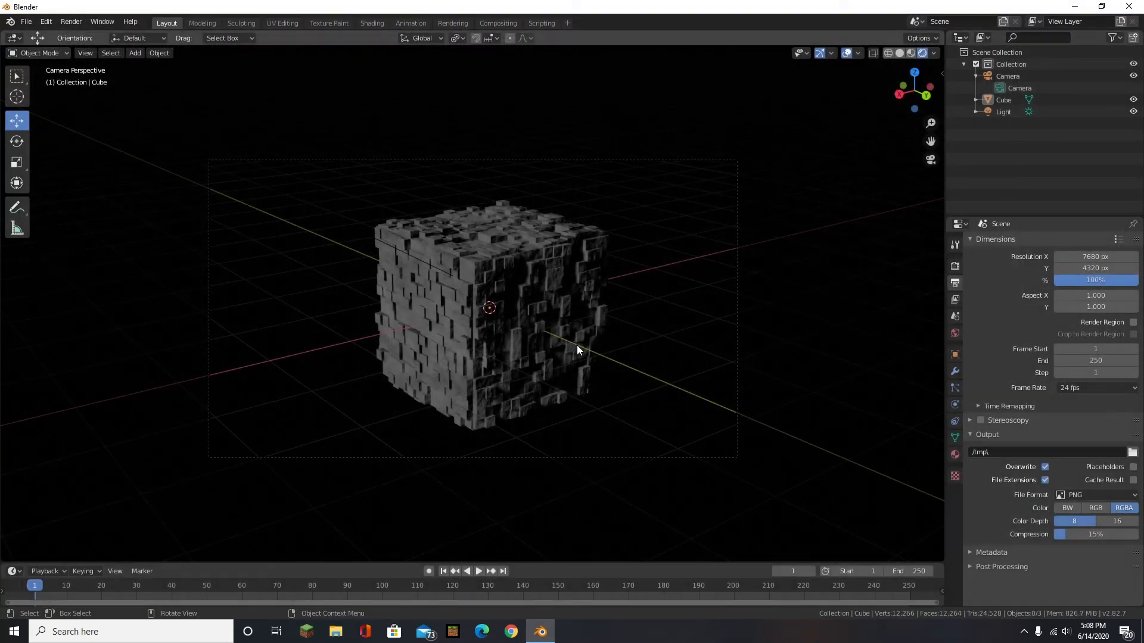
- Examine the finished block through the camera and from other sides, both near and far
scroll(837, 375, up, 2)
scroll(792, 374, down, 3)
scroll(745, 370, up, 3)
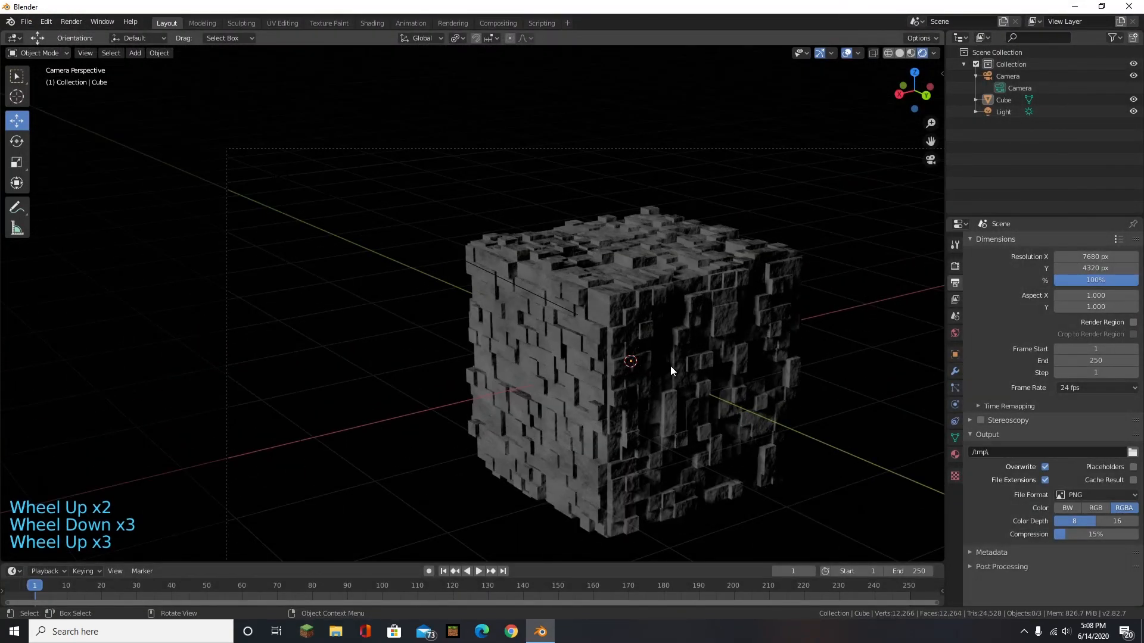
scroll(117, 352, down, 4)
scroll(307, 386, up, 5)
scroll(404, 372, down, 3)
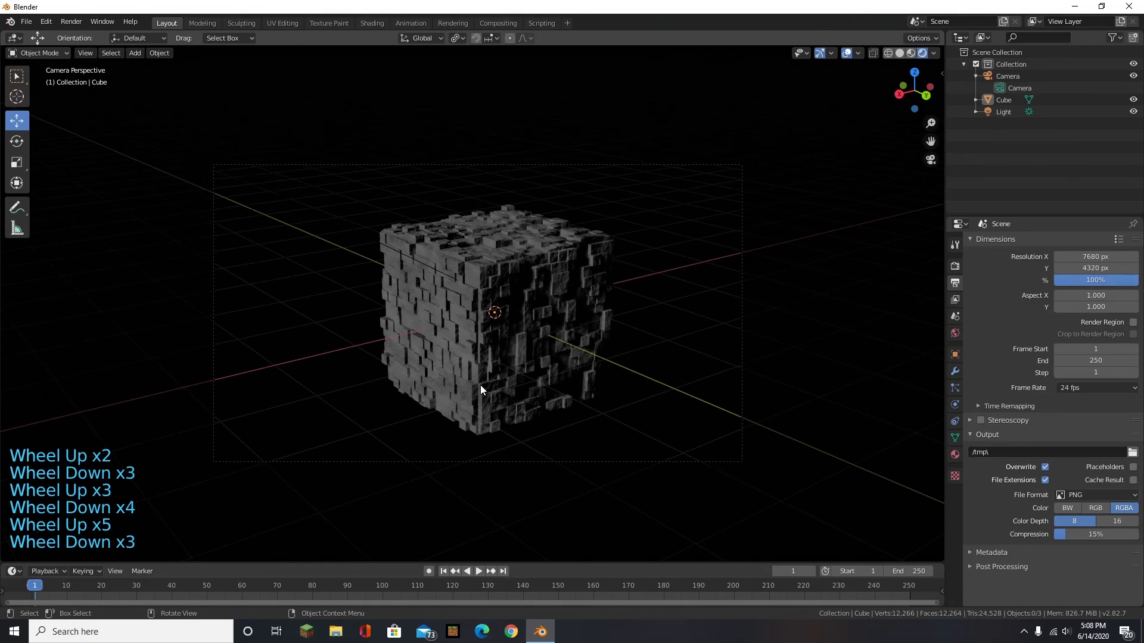
middle_drag(848, 346, 495, 276)
scroll(496, 276, up, 2)
scroll(496, 277, up, 20)
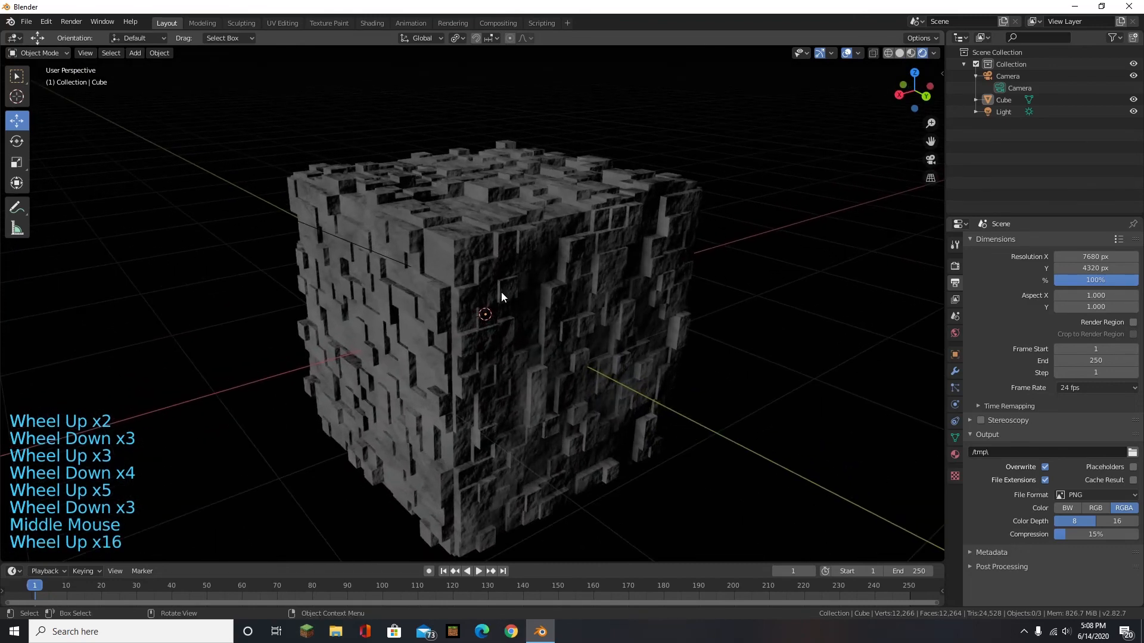
scroll(502, 288, up, 20)
middle_drag(502, 289, 332, 286)
scroll(368, 288, down, 18)
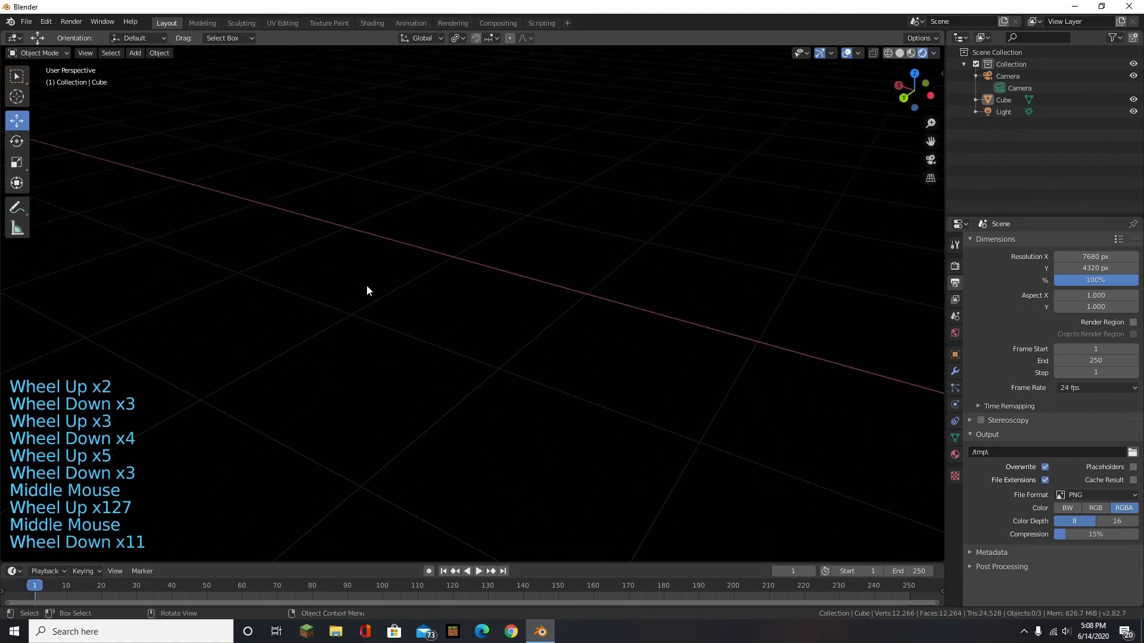
scroll(327, 322, down, 20)
scroll(369, 320, up, 10)
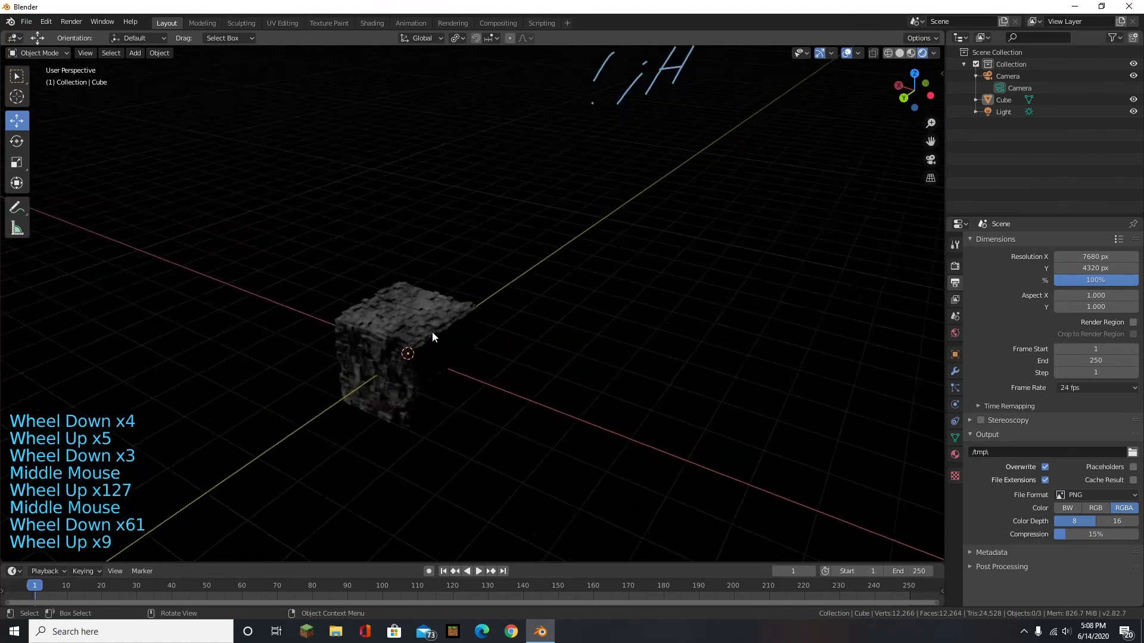
scroll(411, 335, down, 4)
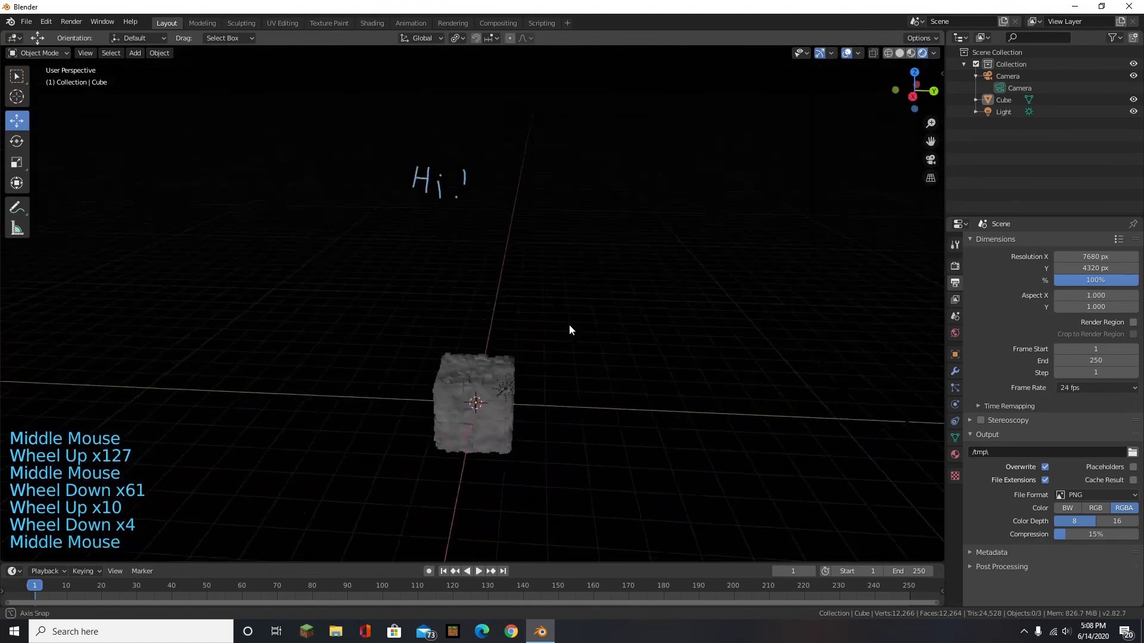